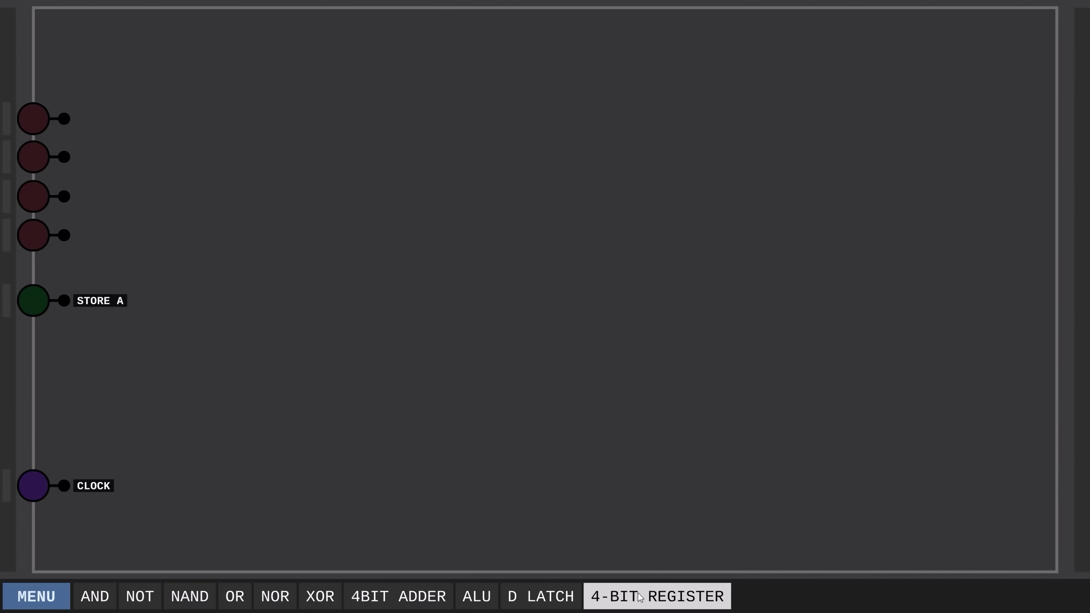
- Place a 4-BIT REGISTER and wire the four data inputs, STORE A and CLOCK to its input pins in order
left_click(639, 597)
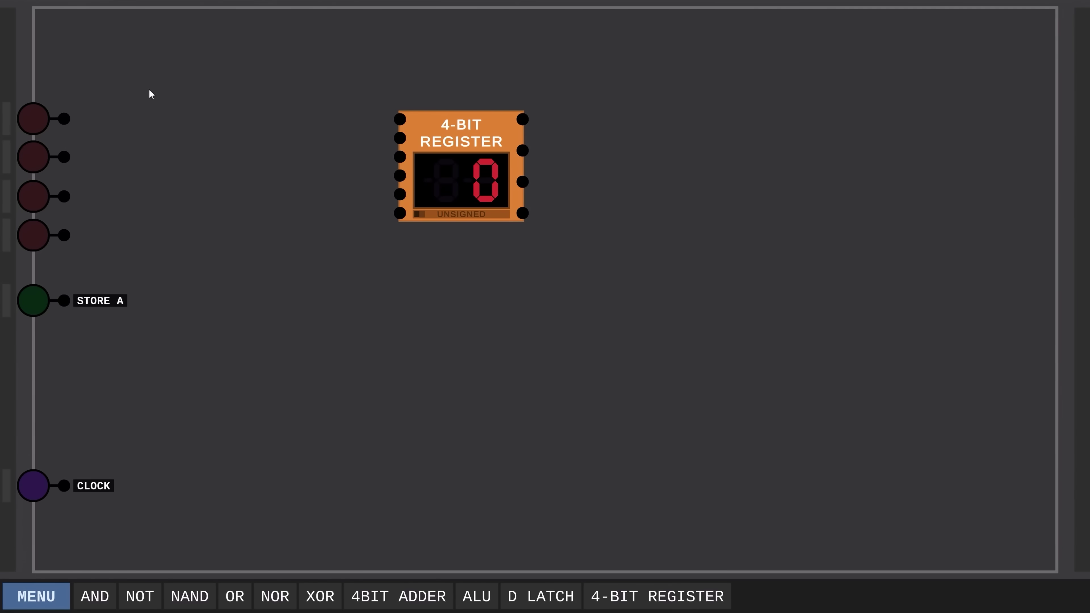
left_click_drag(64, 118, 399, 119)
mouse_move(64, 157)
left_mouse_down()
mouse_move(297, 157)
mouse_move(400, 138)
left_mouse_up()
left_click_drag(63, 197, 399, 157)
left_click_drag(64, 235, 399, 175)
mouse_move(63, 301)
left_mouse_down()
mouse_move(346, 200)
mouse_move(399, 194)
left_mouse_up()
left_click_drag(64, 486, 400, 214)
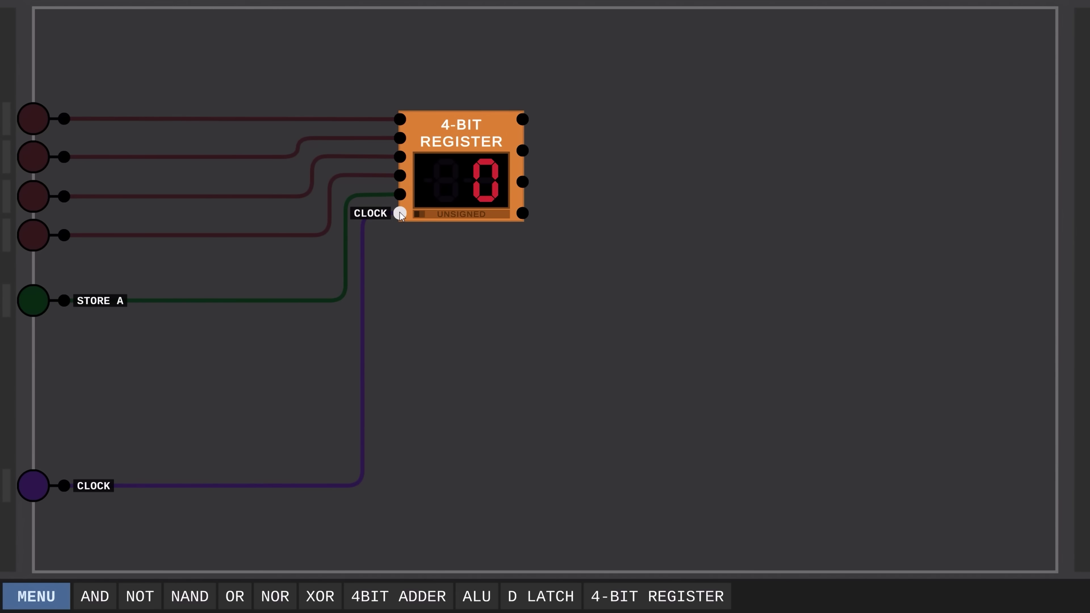
- Set the data inputs to 1001, turn STORE A on and pulse CLOCK to store the value in the register
left_click(33, 234)
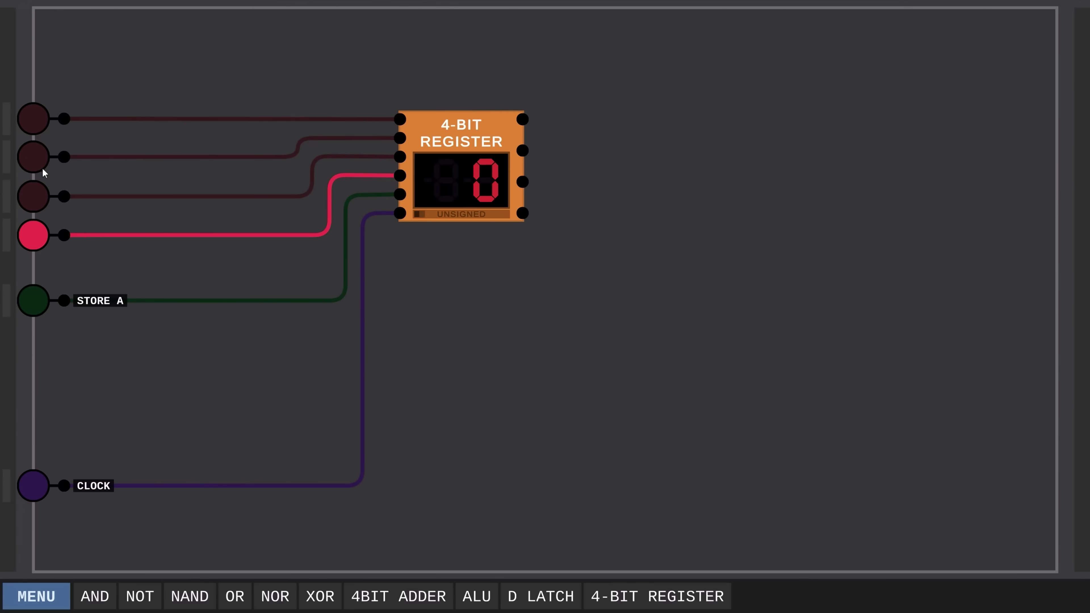
left_click(34, 125)
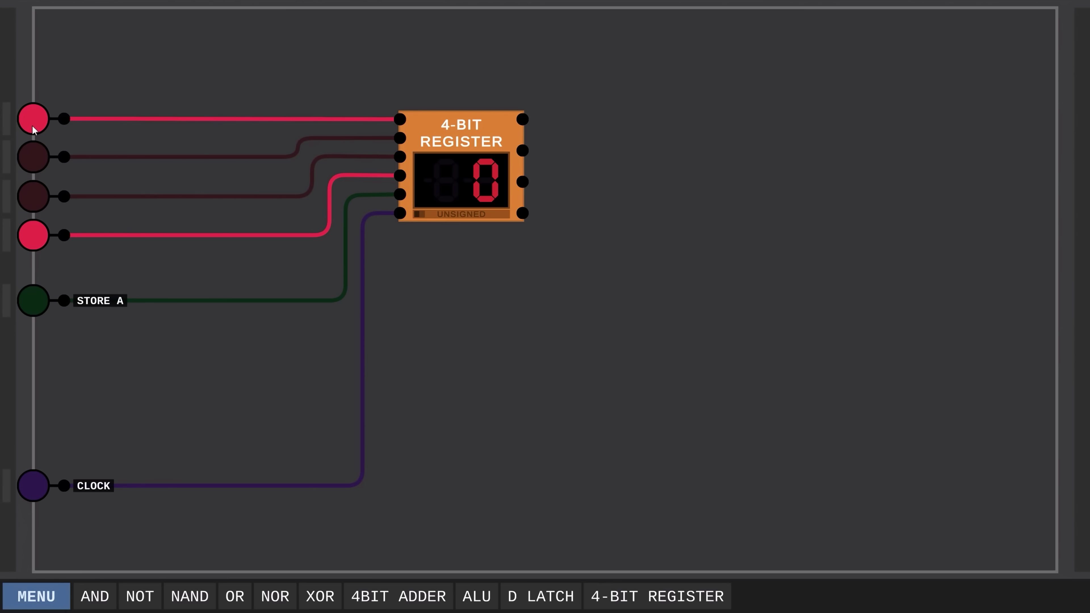
left_click(36, 298)
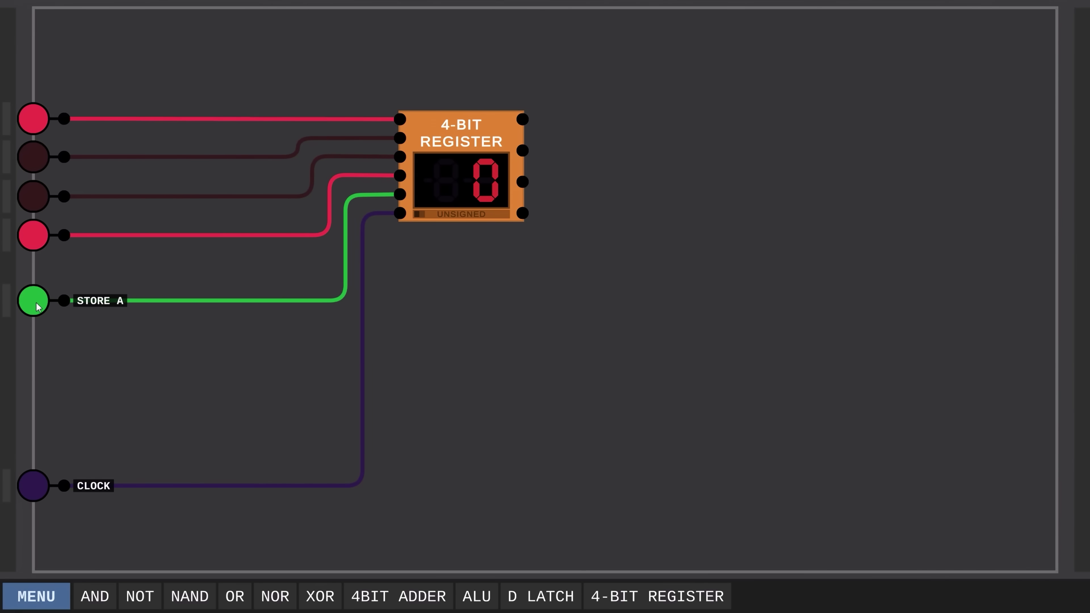
left_click(33, 490)
- Place a second 4-BIT REGISTER below and beyond the first, and branch the four data lines and CLOCK into its matching input pins
left_click_drag(656, 596, 801, 377)
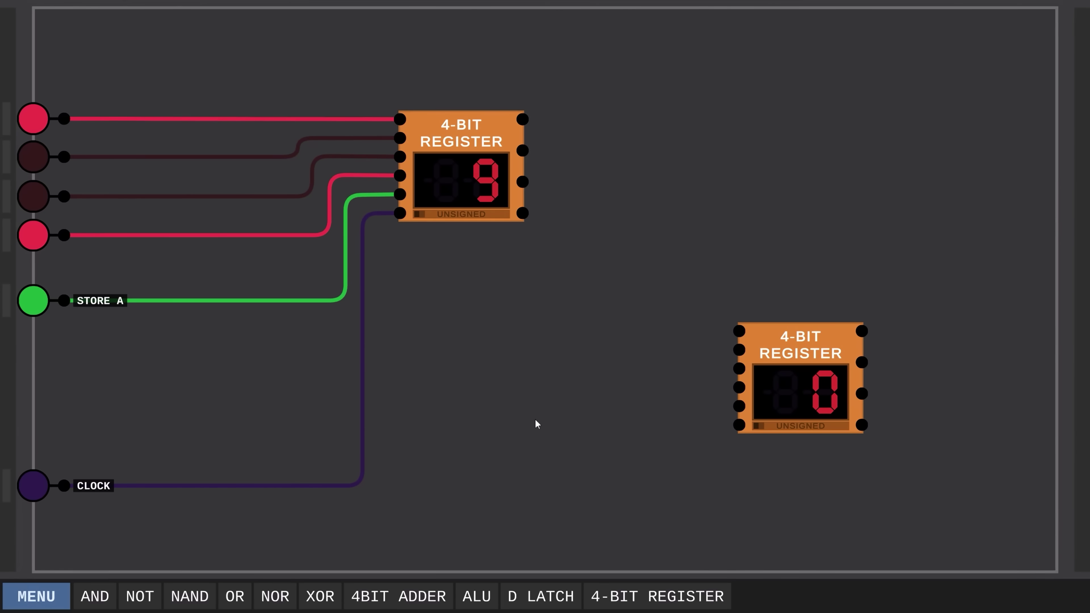
left_click(273, 120)
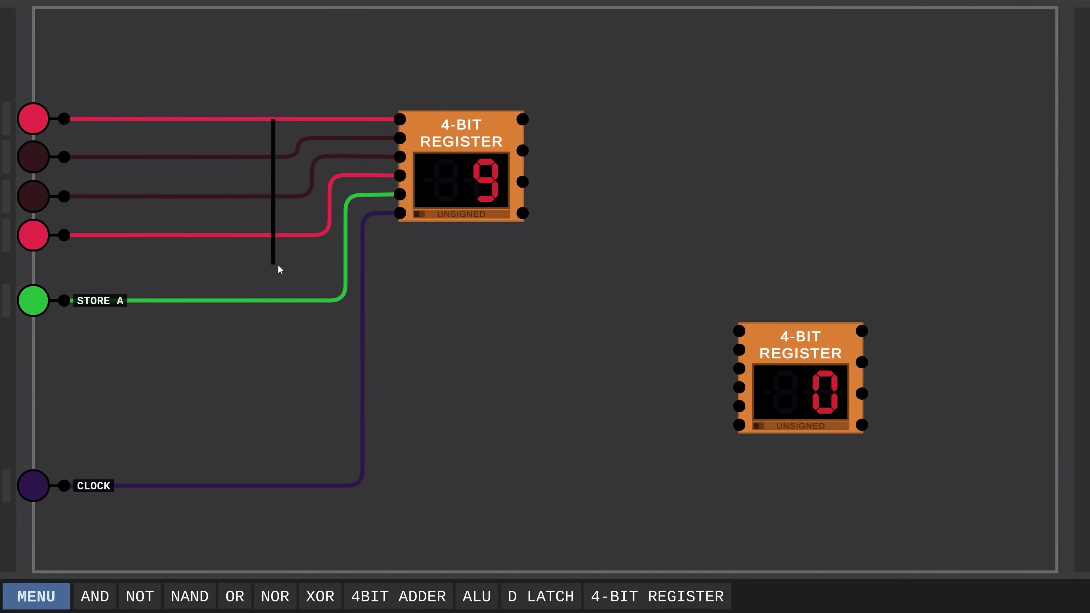
left_click(273, 331)
left_click(740, 331)
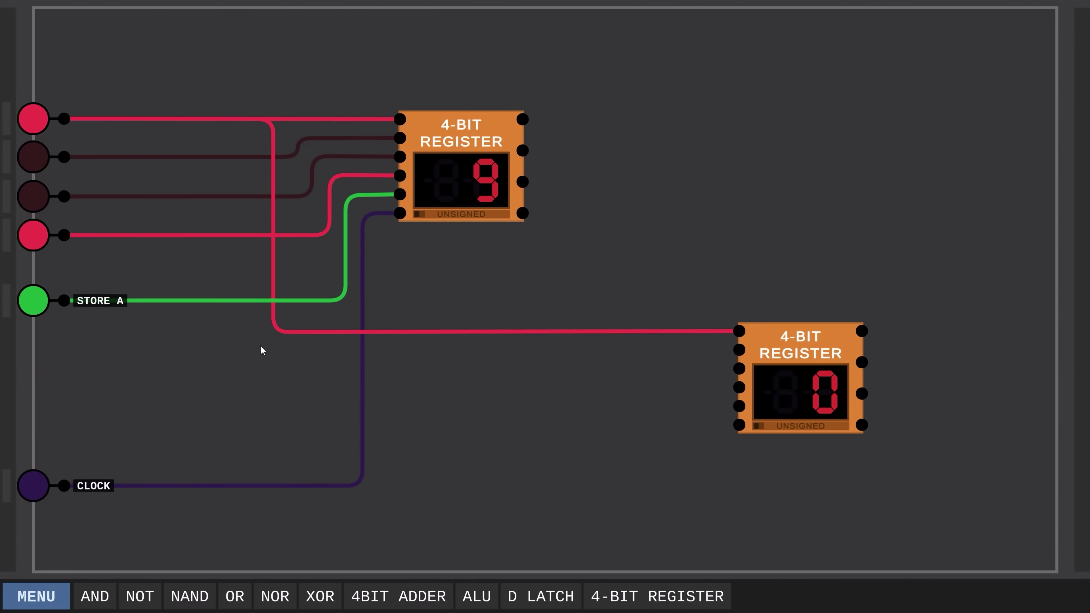
left_click(256, 158)
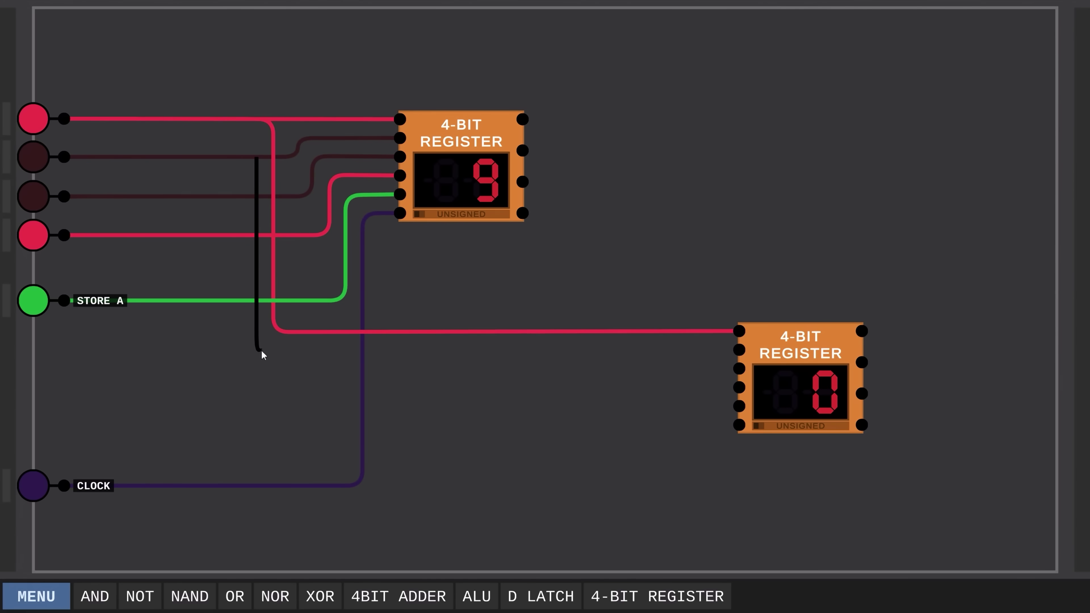
left_click(739, 350)
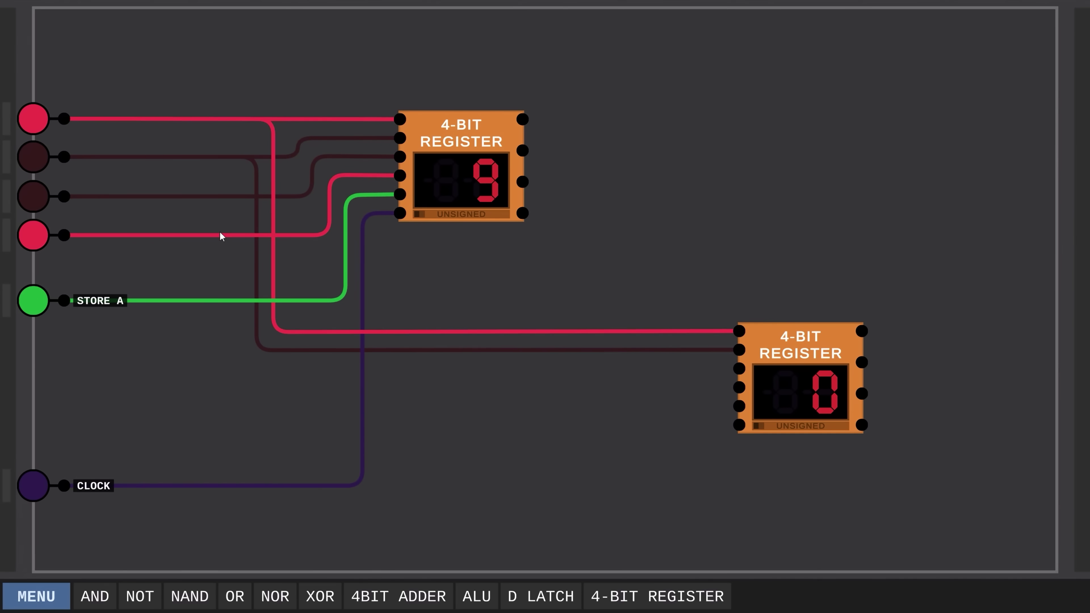
left_click(239, 197)
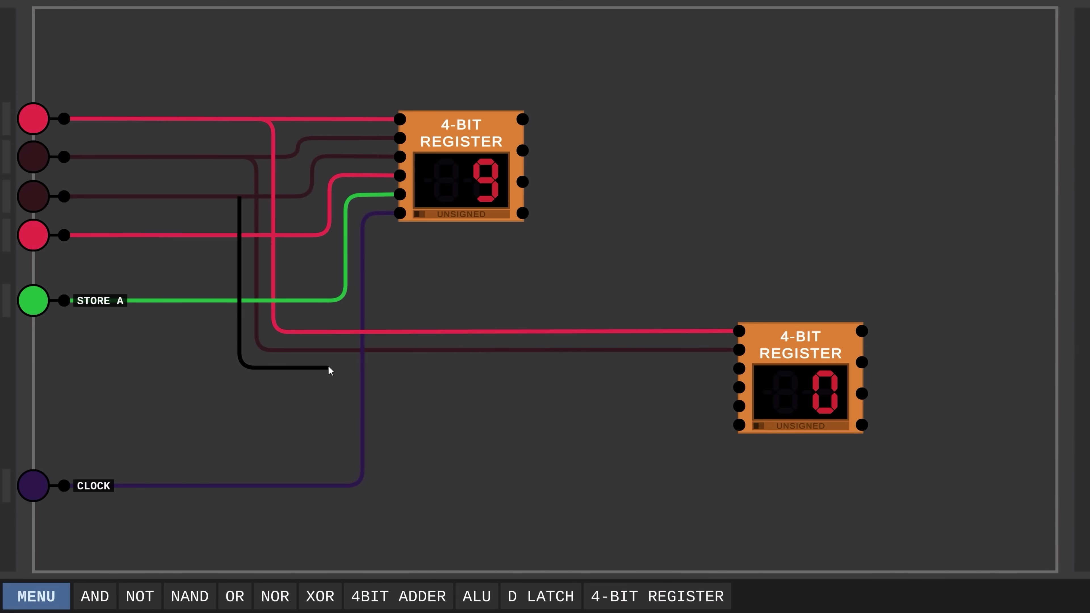
left_click(739, 369)
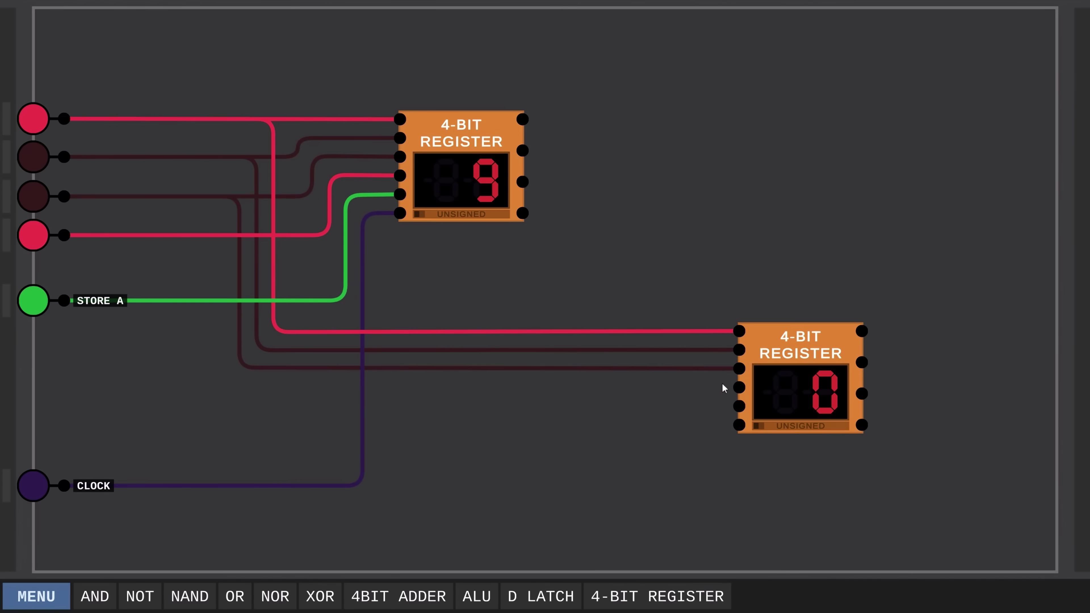
left_click(223, 235)
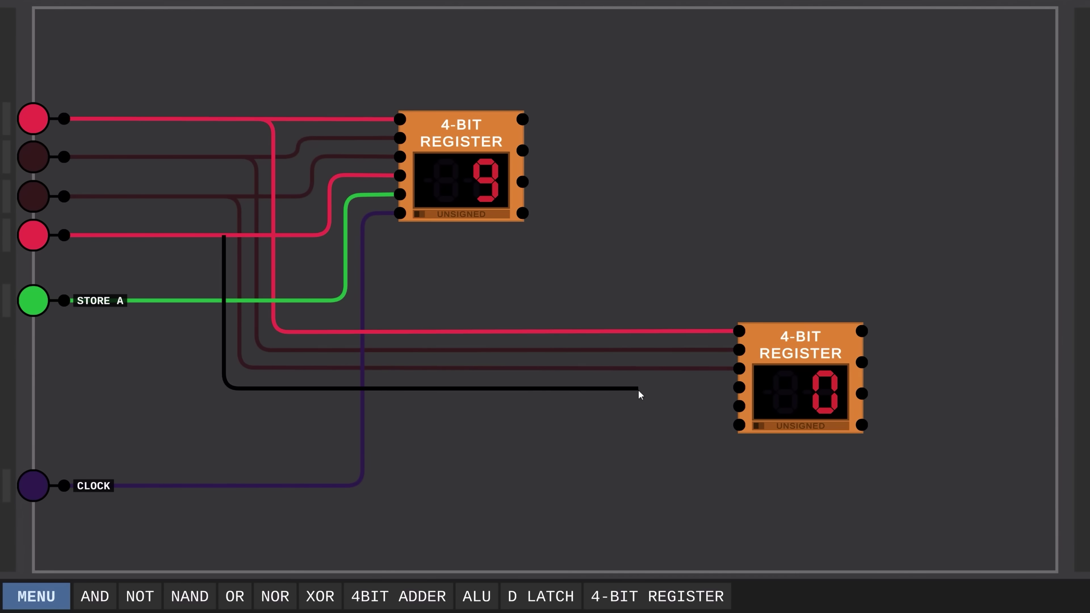
left_click(739, 387)
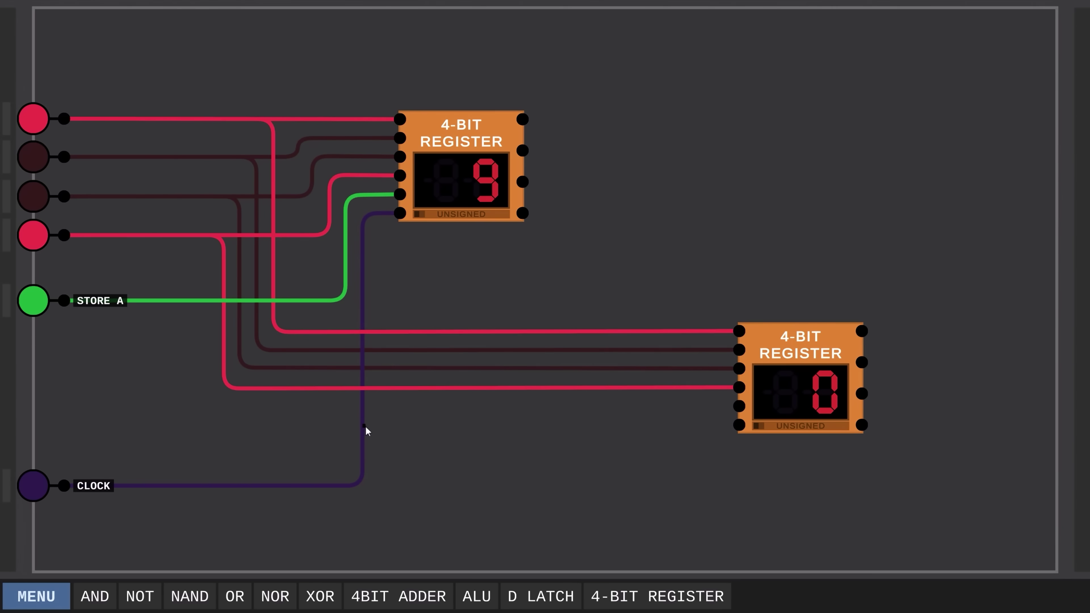
left_click(739, 425)
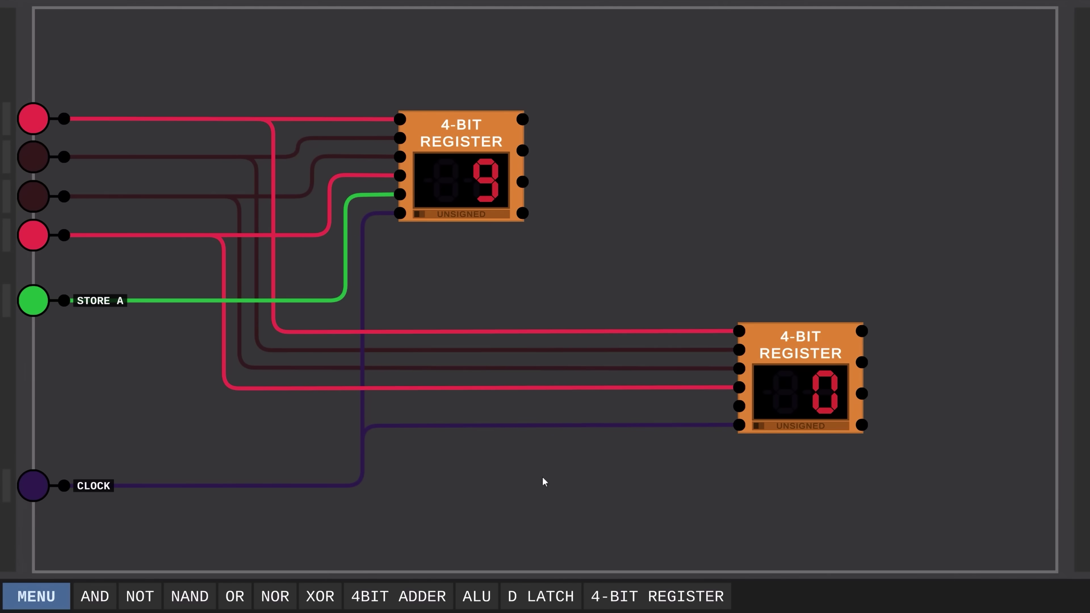
- Add an input named STORE B below STORE A and wire it to the second register's store pin
left_click(8, 342)
right_click(8, 342)
type("STORE B")
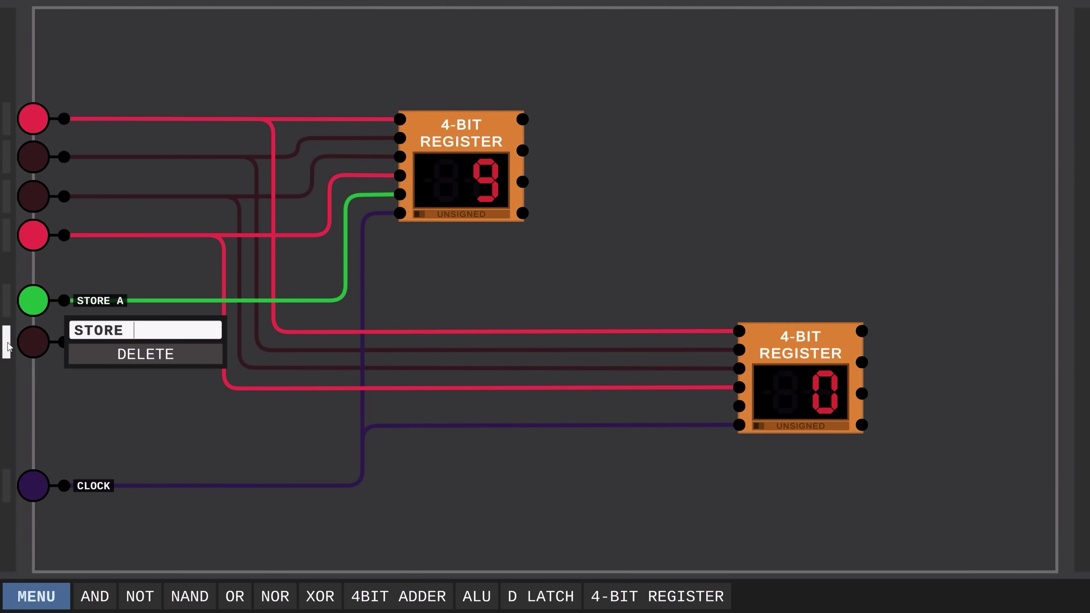
key("Return")
left_click(64, 342)
left_click(194, 342)
left_click(194, 405)
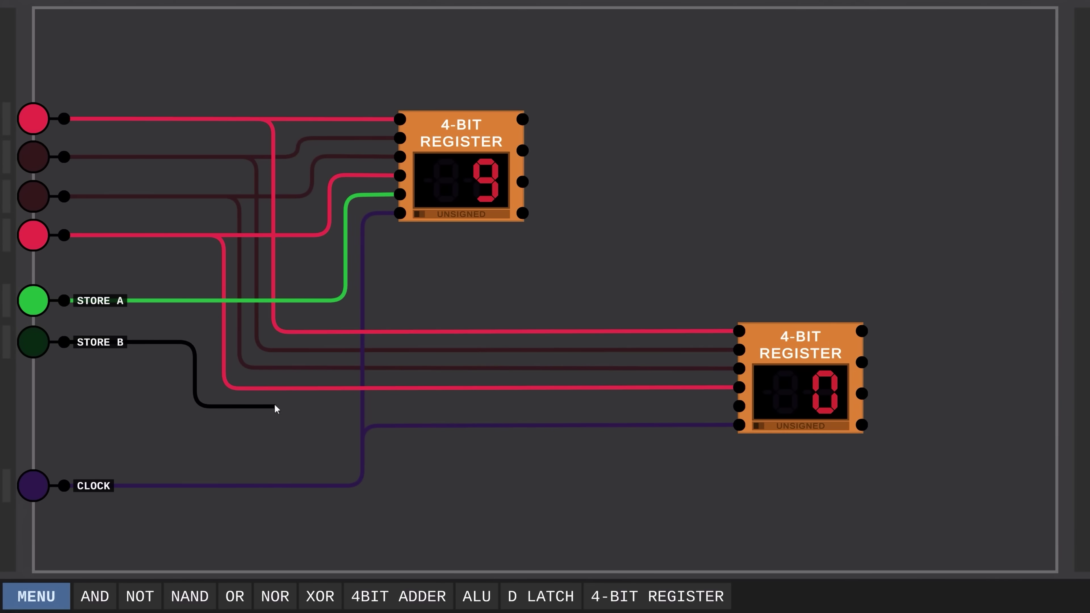
left_click(739, 405)
- Set the data inputs to 0110, turn STORE A off and STORE B on, and pulse CLOCK
left_click(34, 236)
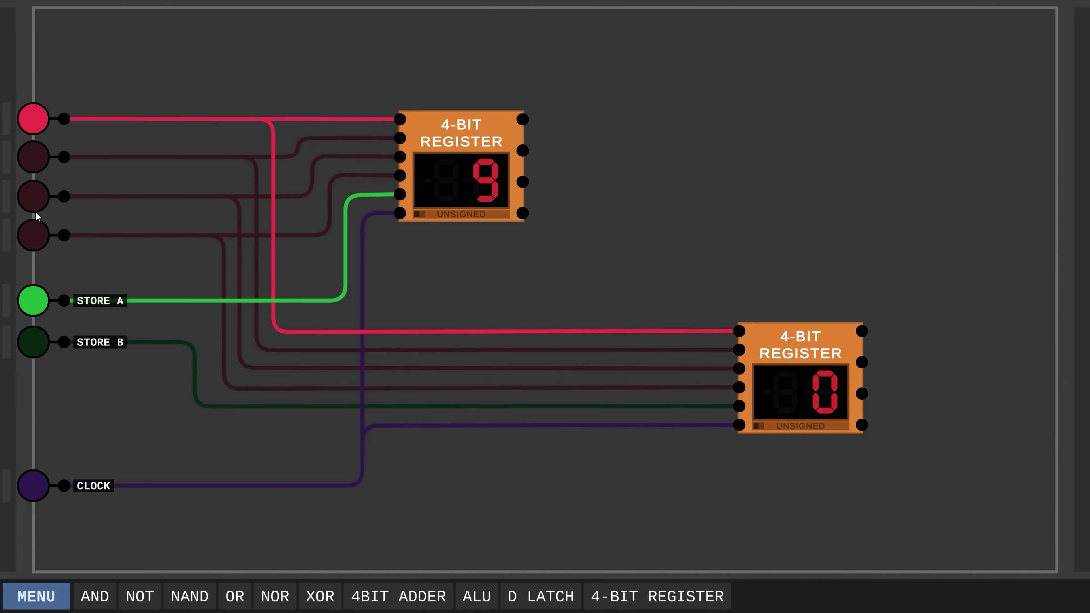
left_click(34, 196)
left_click(36, 147)
left_click(34, 120)
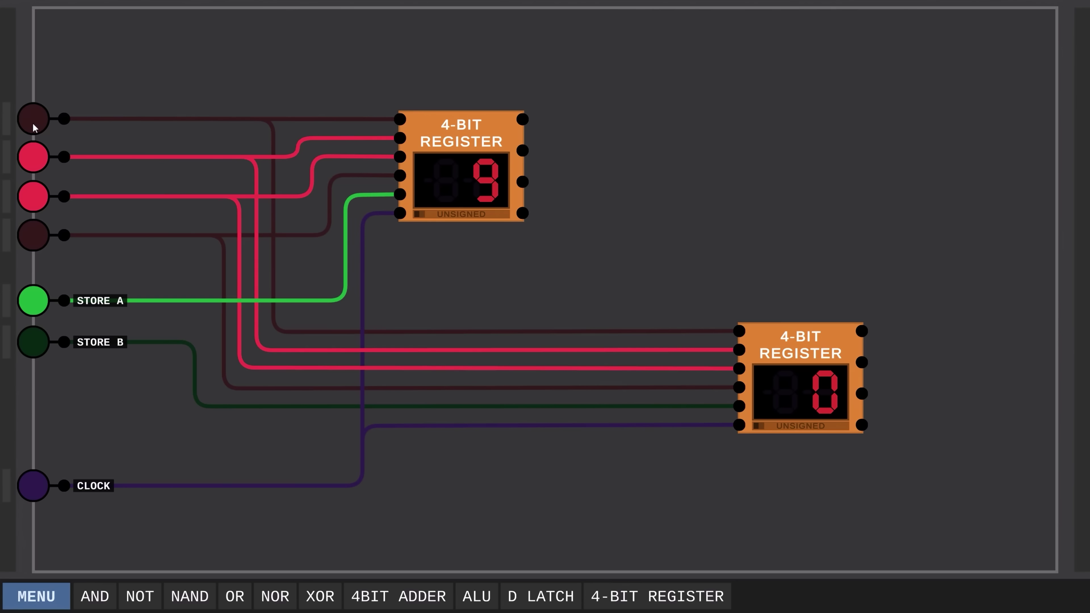
left_click(34, 297)
left_click(39, 341)
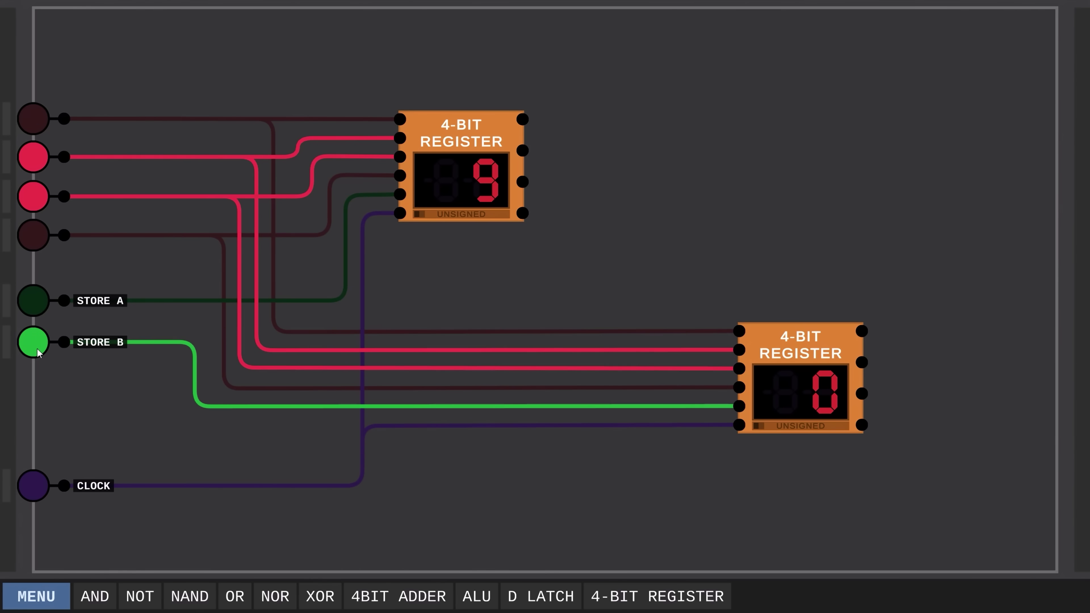
left_click(35, 489)
left_click(36, 489)
- View the internal circuit of the first 4-BIT REGISTER, and examine the gates inside its uppermost 1-BIT REGISTER
right_click(491, 176)
left_click(508, 205)
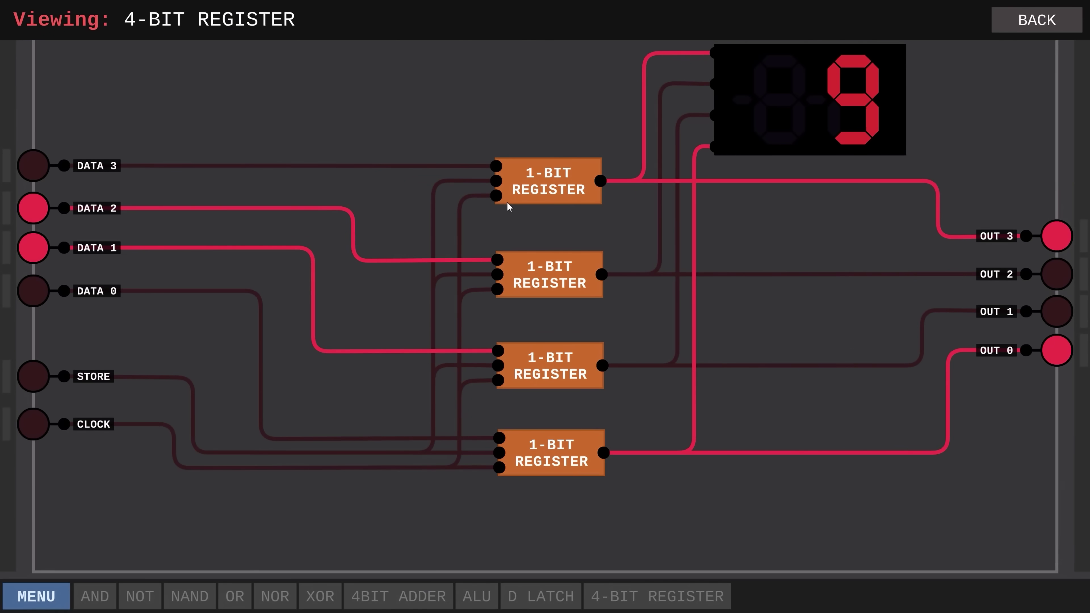
right_click(543, 181)
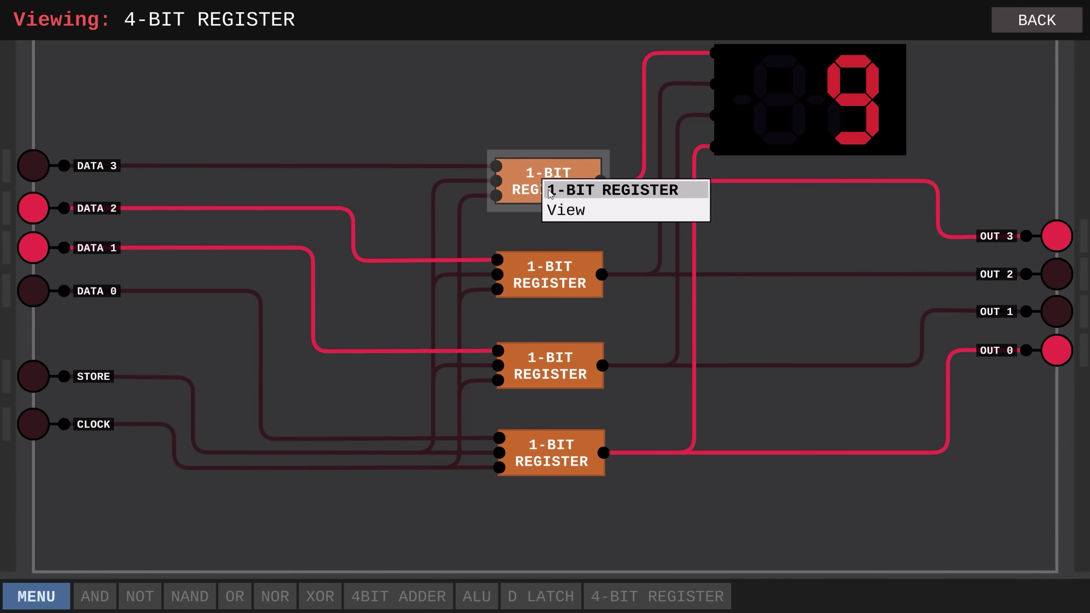
left_click(565, 211)
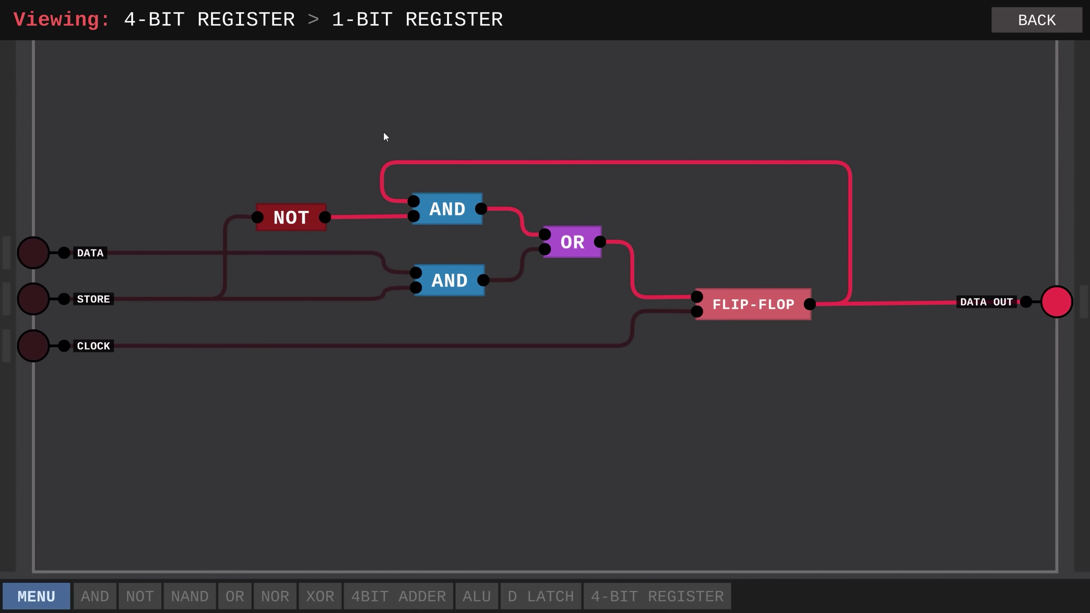
left_click_drag(241, 138, 617, 317)
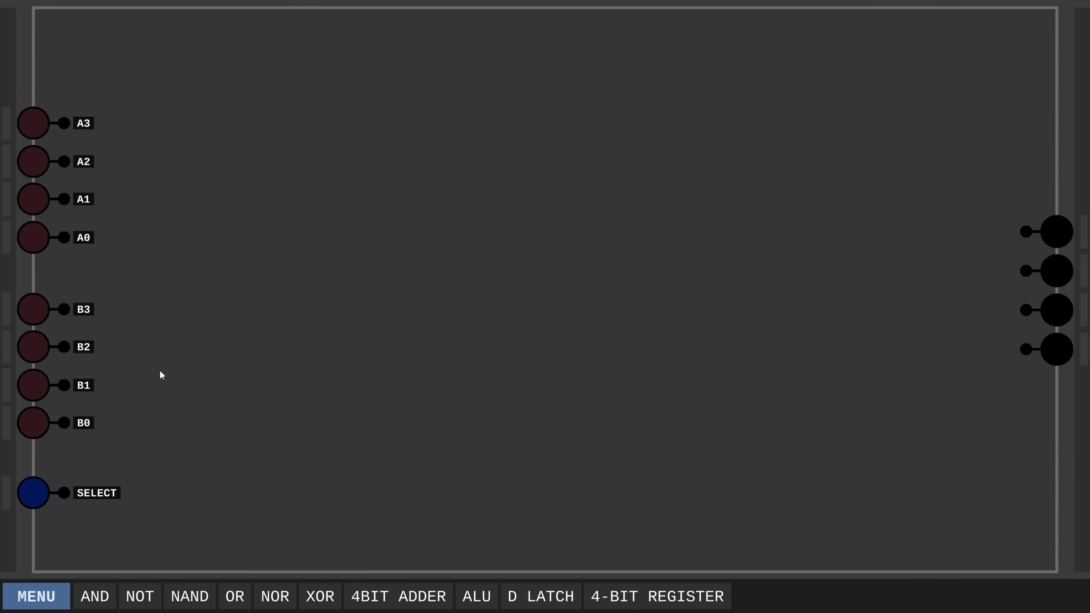
- Place a column of four AND gates beside the A inputs and wire A3 to A0 to their first pins
left_click(95, 597)
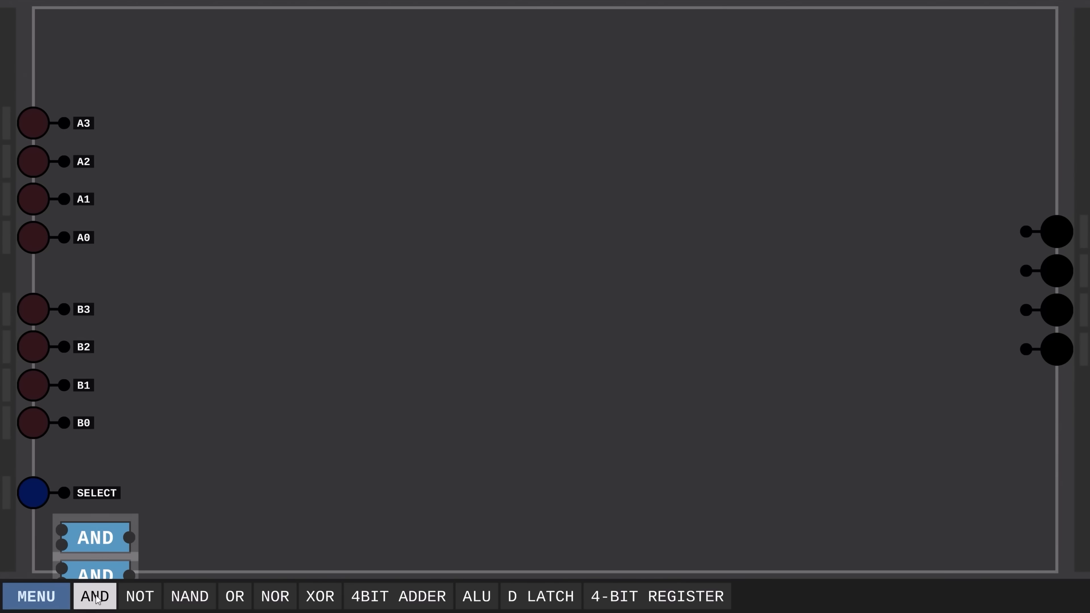
left_click(384, 190)
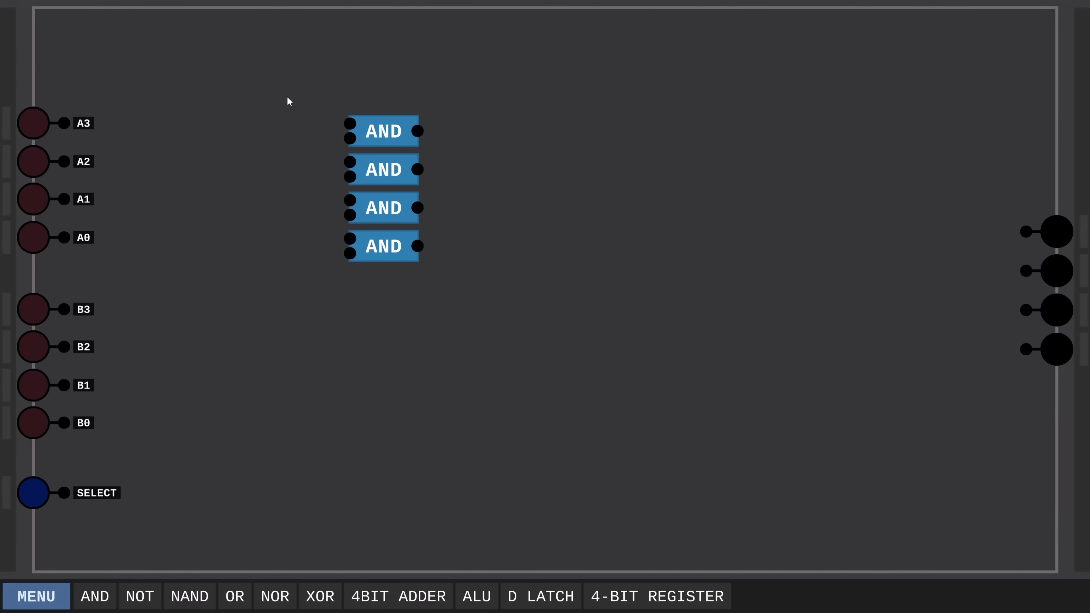
left_click_drag(64, 123, 350, 124)
left_click_drag(64, 162, 350, 162)
left_click_drag(64, 199, 350, 200)
left_click_drag(64, 237, 350, 238)
- Place a NOT gate fed by SELECT and wire its output to the second pin of each of the four A-side AND gates
left_click(140, 598)
left_click(224, 283)
left_click_drag(64, 493, 189, 280)
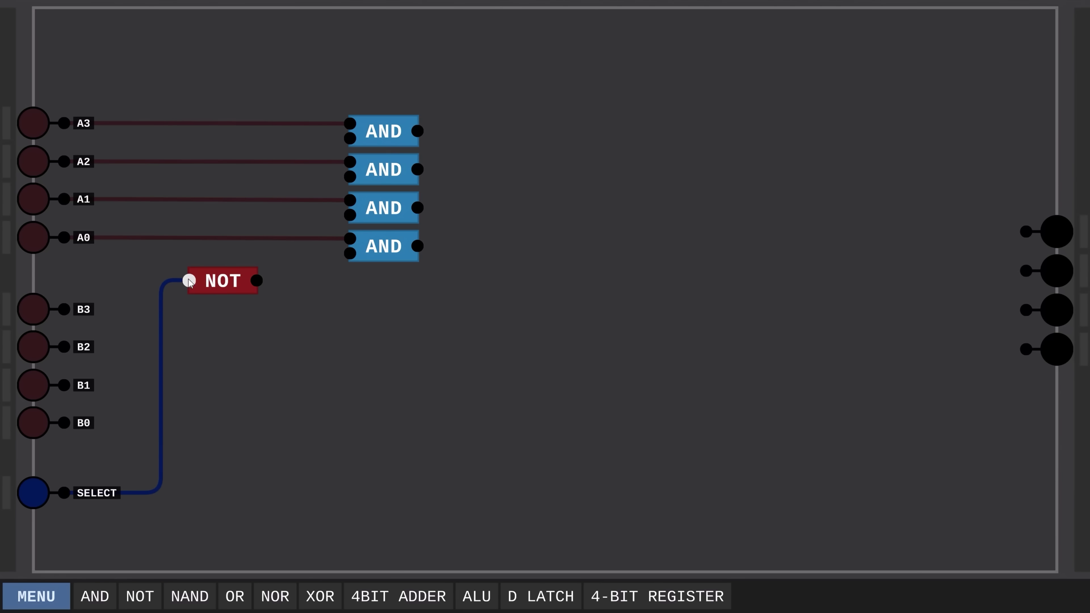
left_click_drag(256, 280, 350, 138)
left_click_drag(350, 177, 350, 214)
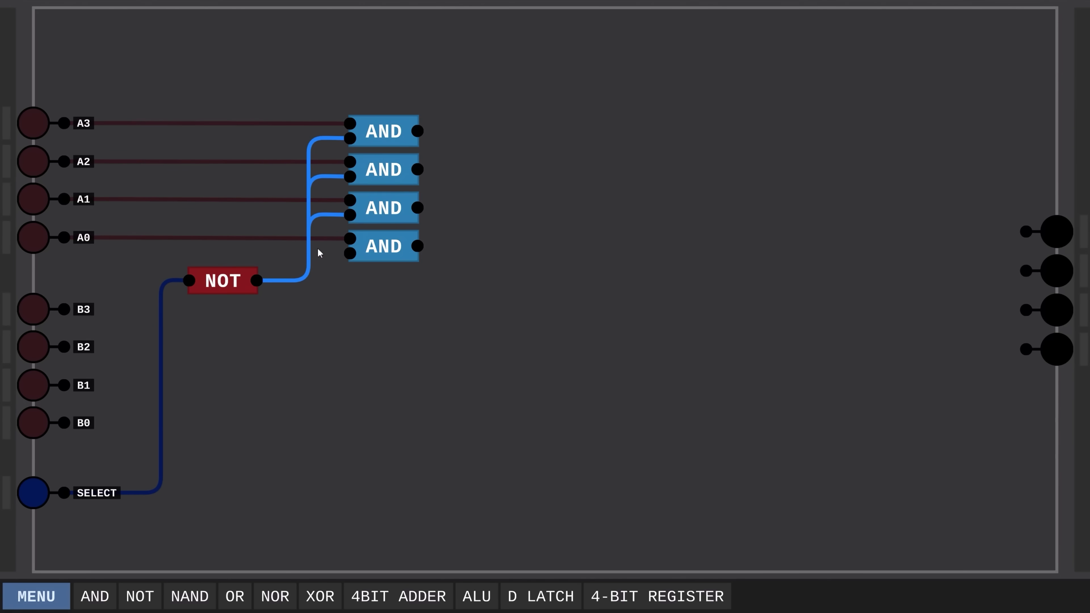
left_click_drag(257, 281, 350, 253)
- Place another column of four AND gates beside the B inputs and wire B3 to B0 to their first pins
left_click(95, 598)
left_click(94, 597)
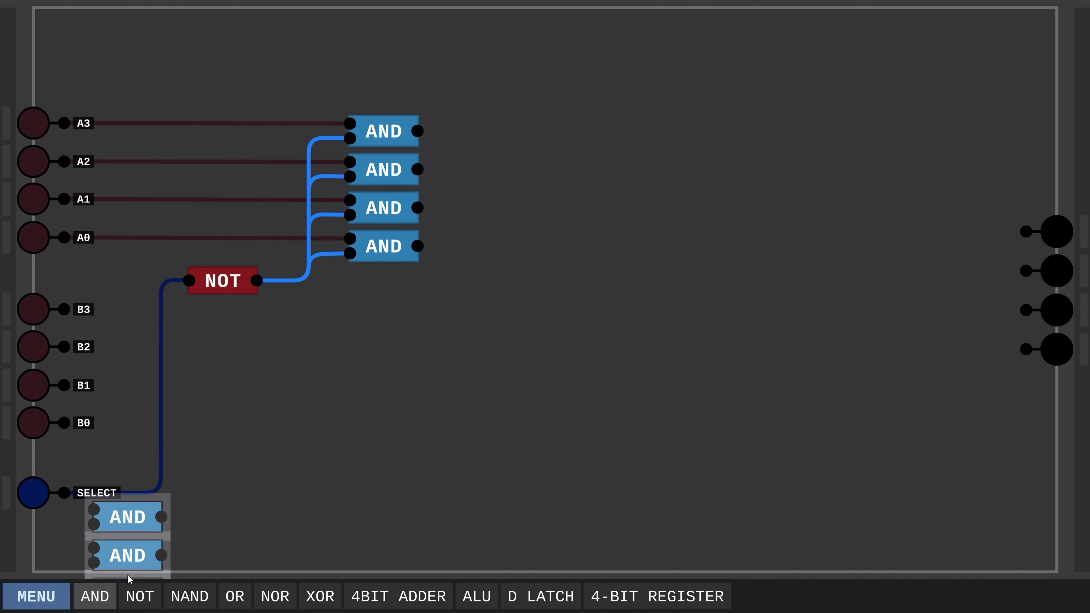
left_click_drag(126, 532, 382, 374)
left_click_drag(63, 309, 349, 309)
left_click_drag(63, 347, 348, 347)
left_click_drag(64, 385, 349, 385)
left_click_drag(64, 423, 348, 424)
- Wire SELECT directly to the second pin of each of the four B-side AND gates
left_click_drag(64, 493, 349, 324)
left_click_drag(64, 493, 349, 361)
left_click_drag(64, 493, 349, 400)
left_click_drag(64, 493, 349, 438)
- Place a column of four OR gates and wire each matching pair of A-side and B-side AND outputs into one OR gate
left_click(238, 598)
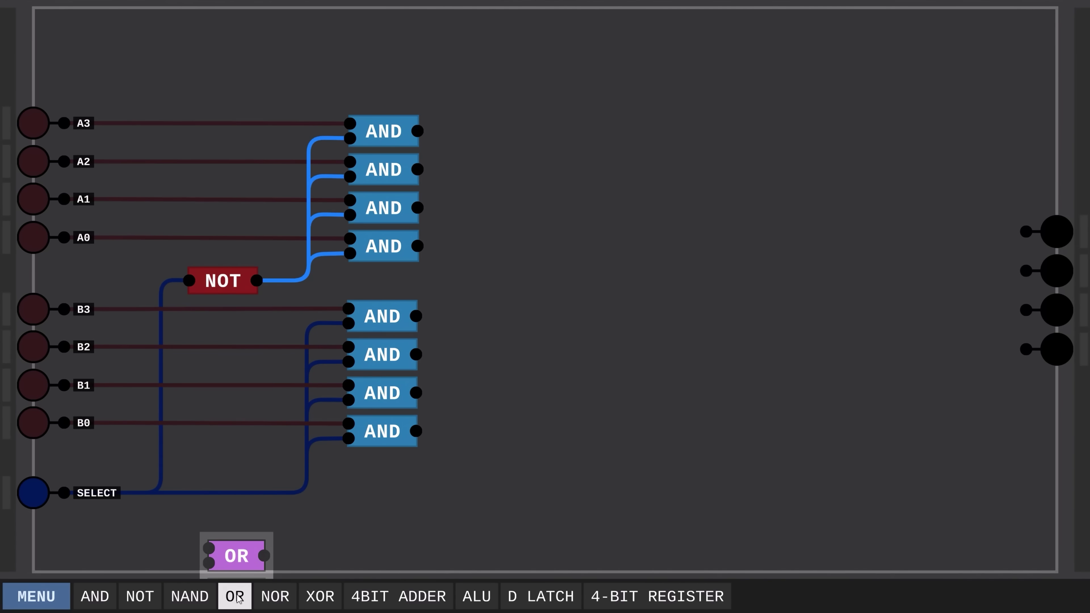
left_click_drag(235, 546, 743, 291)
left_click_drag(417, 131, 713, 225)
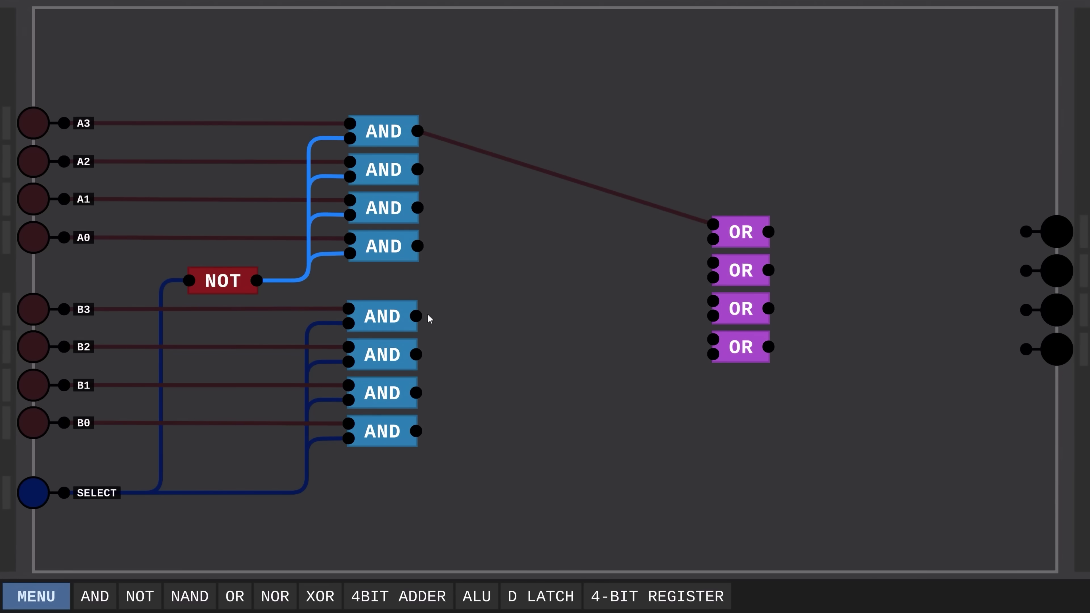
left_click_drag(416, 316, 713, 239)
left_click_drag(417, 169, 713, 263)
left_click_drag(416, 354, 713, 277)
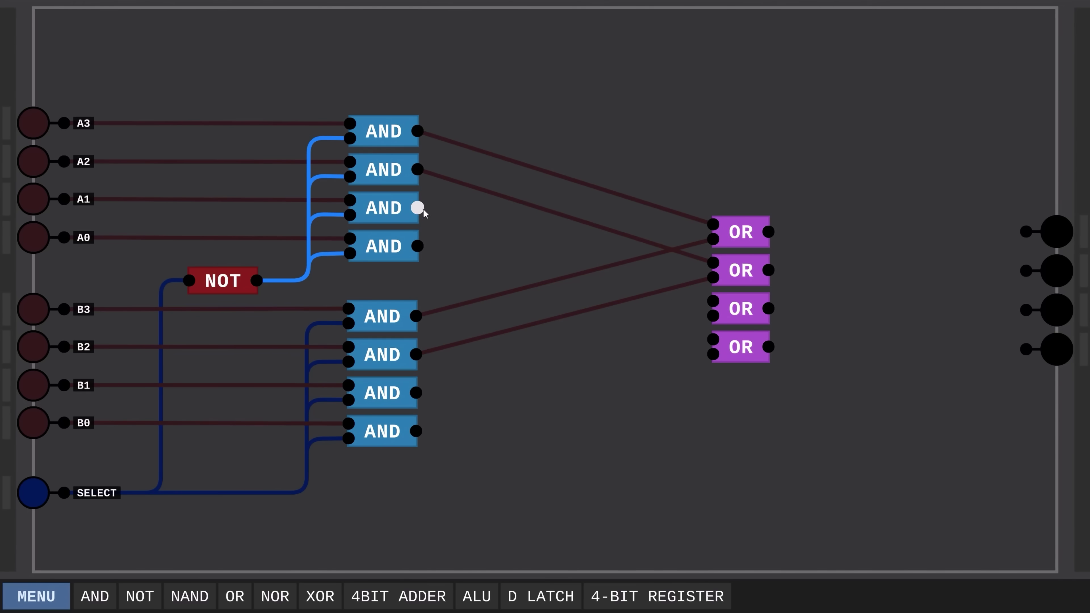
left_click_drag(417, 208, 713, 301)
left_click_drag(416, 393, 713, 316)
left_click_drag(417, 246, 713, 339)
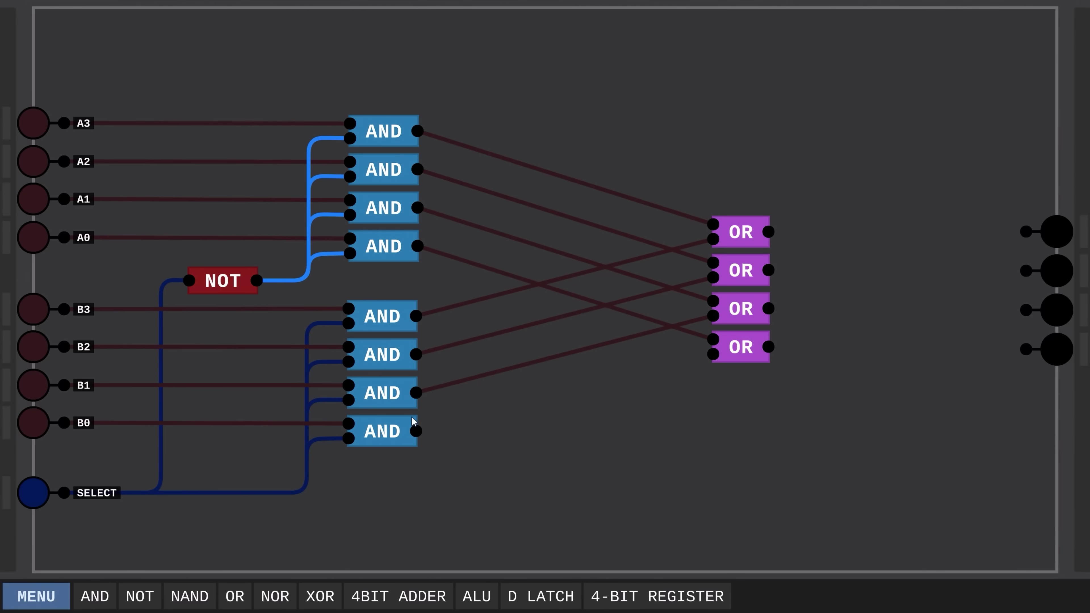
left_click_drag(416, 431, 713, 355)
- Wire the four OR gate outputs to the four circuit output pins in order
left_click_drag(768, 232, 1026, 232)
left_click_drag(769, 270, 1026, 270)
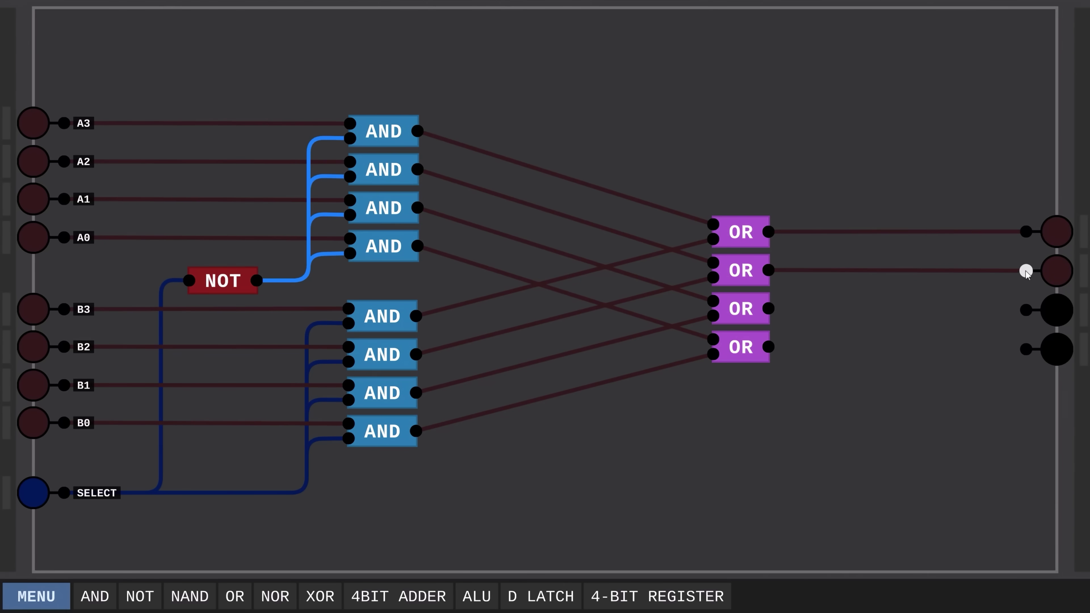
left_click_drag(769, 309, 1026, 309)
left_click_drag(768, 347, 1026, 350)
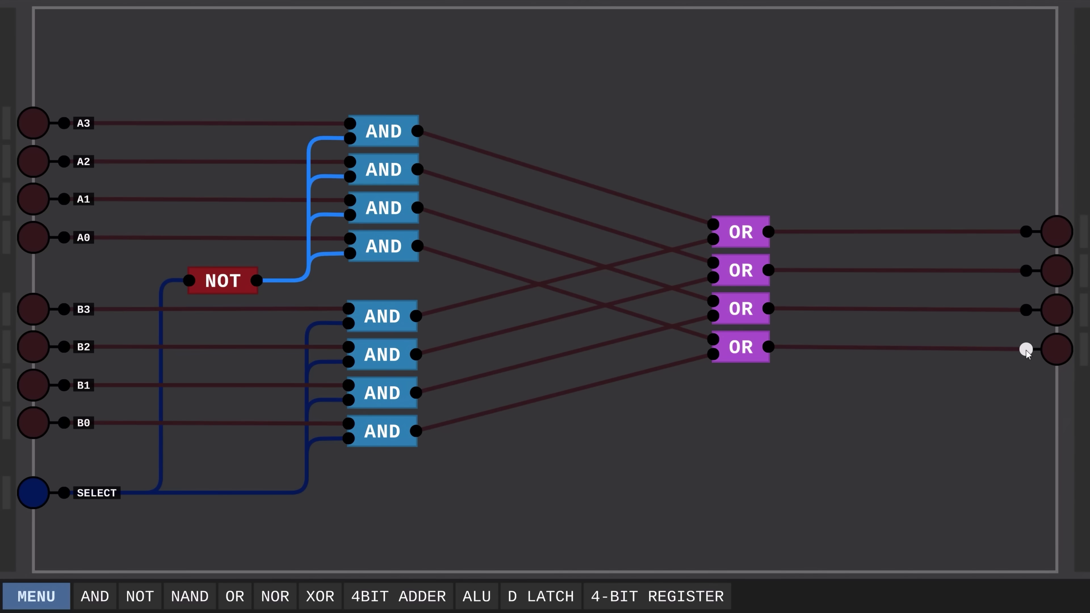
- Switch on inputs A0, A3, B2 and B1 so that A holds 1001 and B holds 0110
left_click(37, 242)
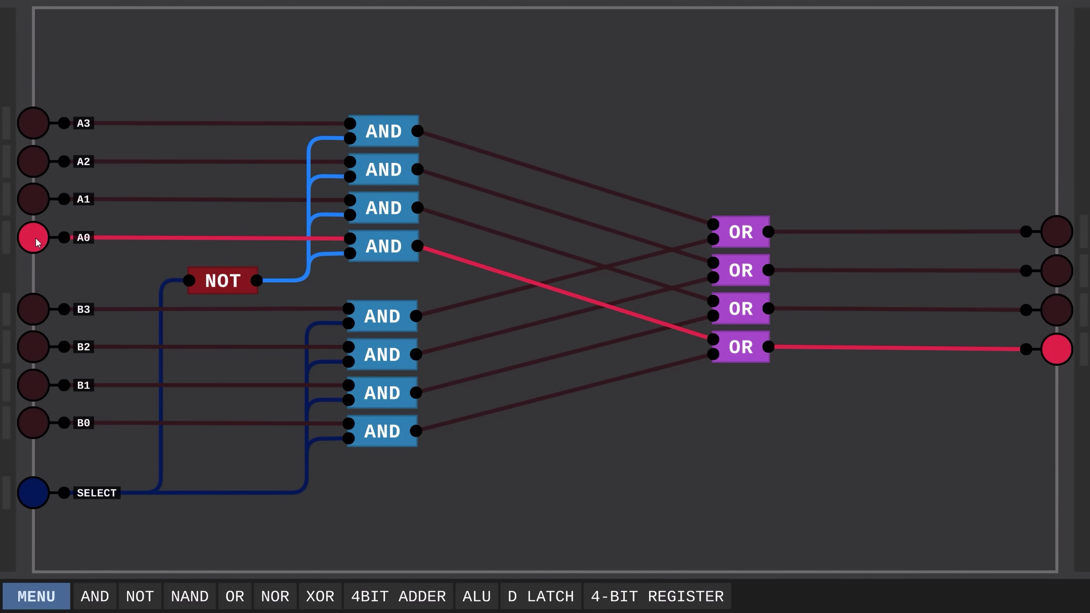
left_click(36, 129)
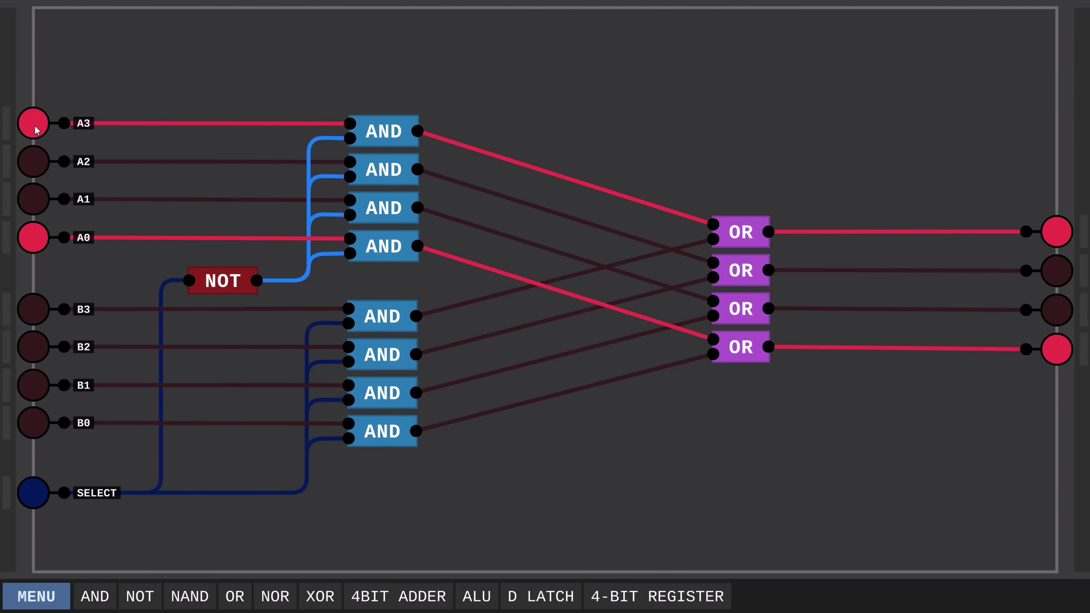
left_click(34, 346)
left_click(35, 386)
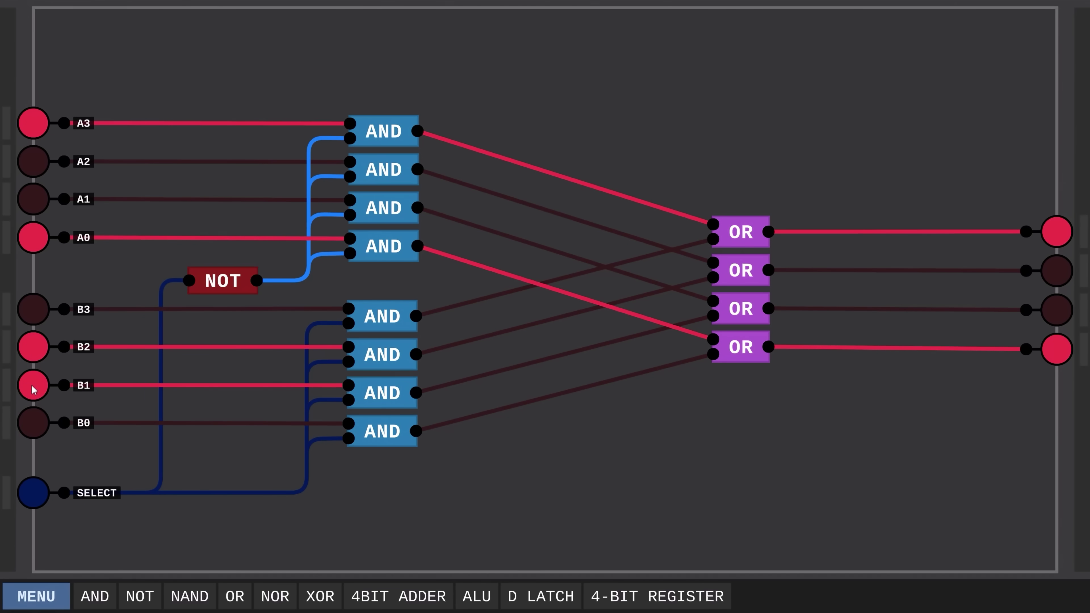
- Toggle SELECT on and off repeatedly to test whether the outputs switch between A and B
left_click(40, 498)
left_click(40, 498)
left_click(41, 497)
left_click(42, 497)
left_click(41, 498)
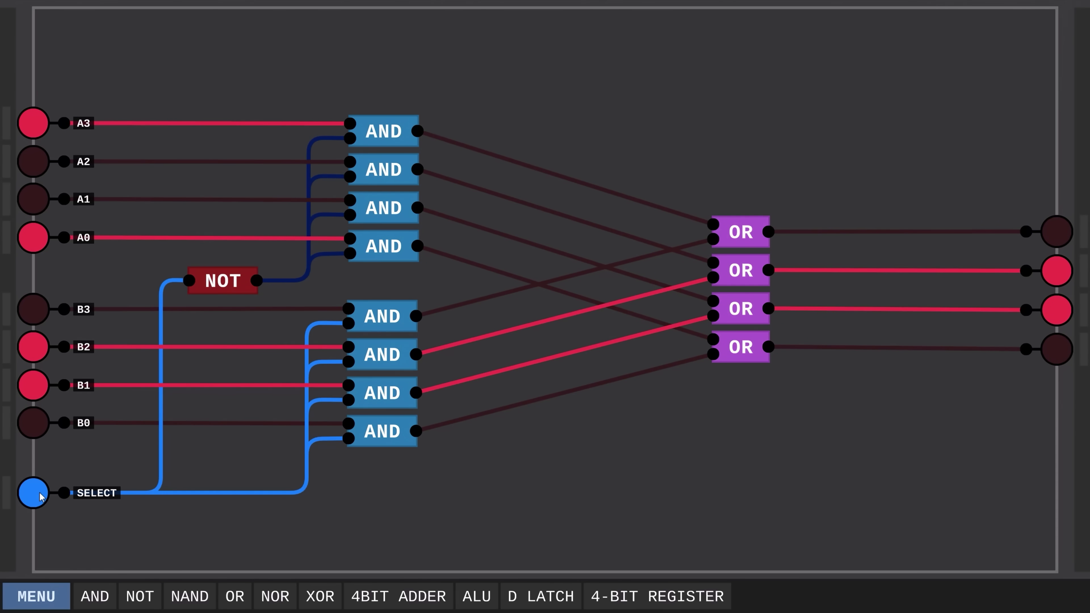
left_click(41, 497)
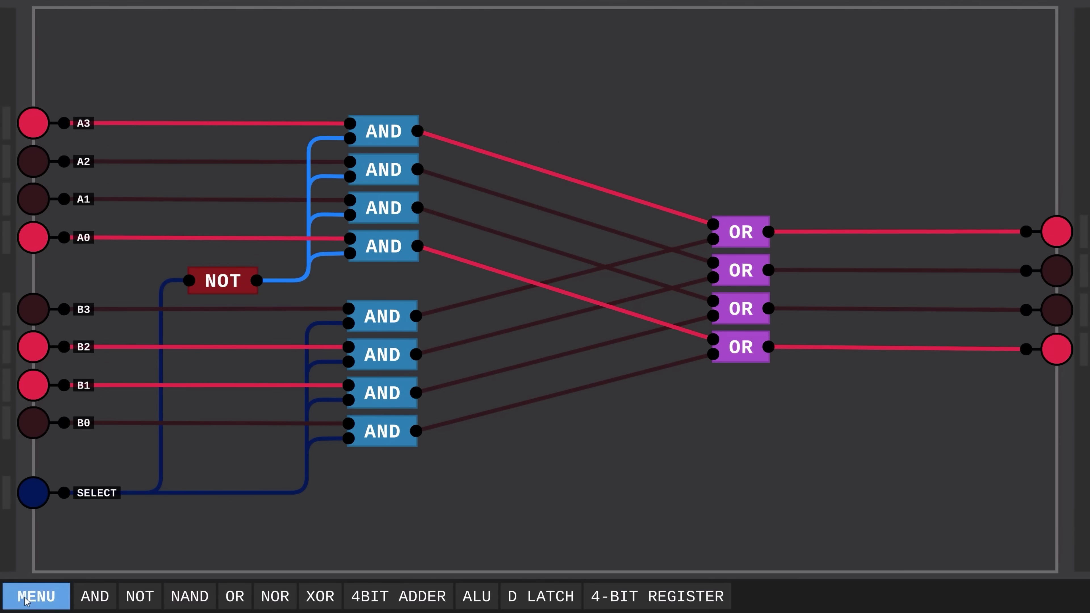
- Save the selector circuit as a chip named MUX
left_click(37, 596)
left_click(42, 493)
type("MULTIPLEXER")
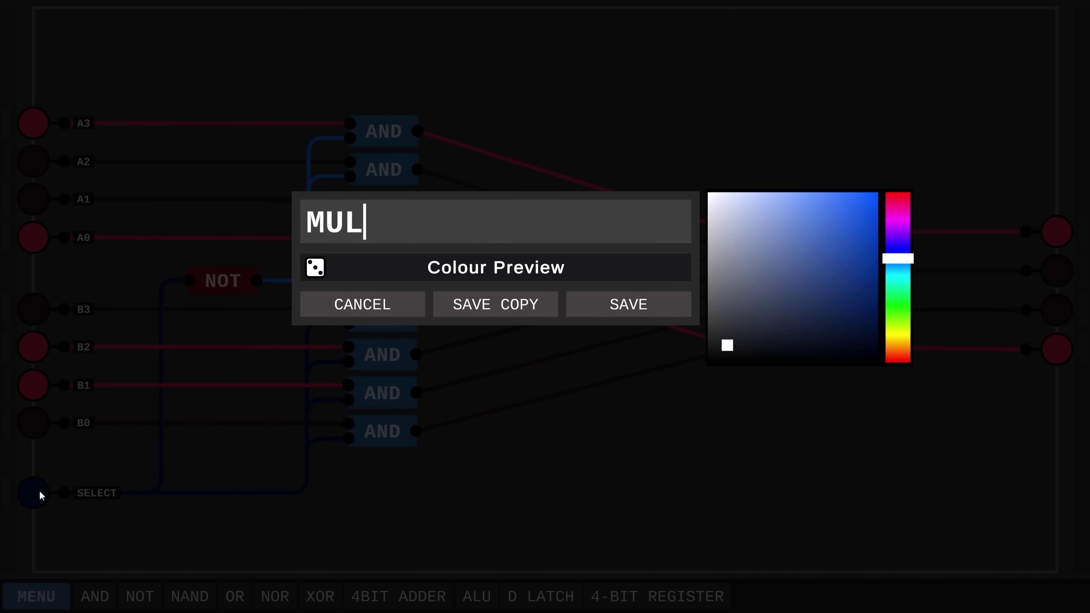
key("Left")
key("Left")
key("Left")
key("BackSpace")
key("BackSpace")
key("BackSpace")
key("BackSpace")
key("BackSpace")
key("BackSpace")
key("Right")
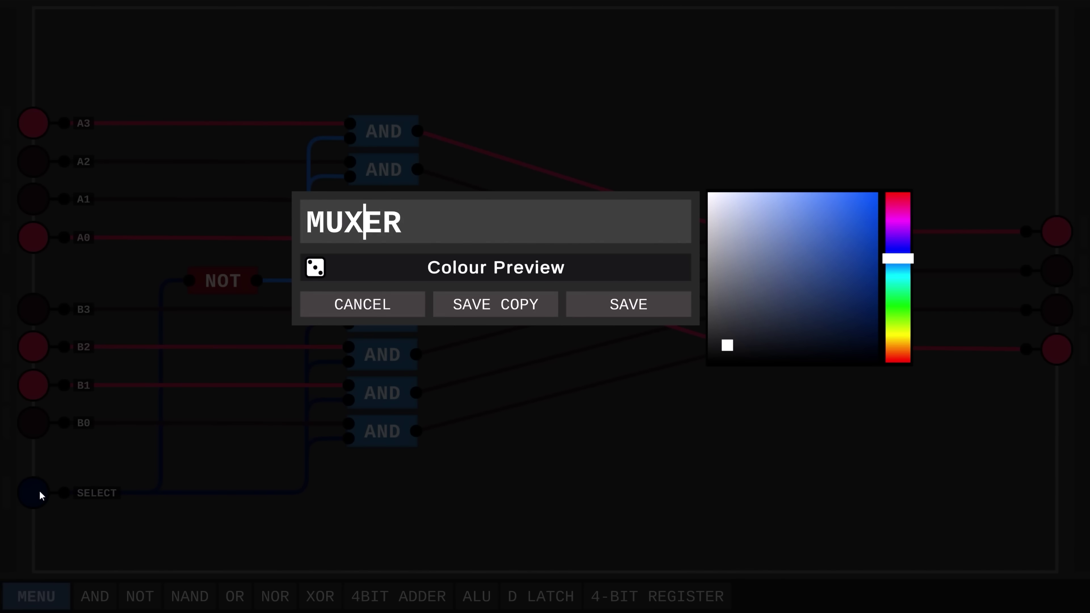
key("Delete")
key("Delete")
left_click(631, 306)
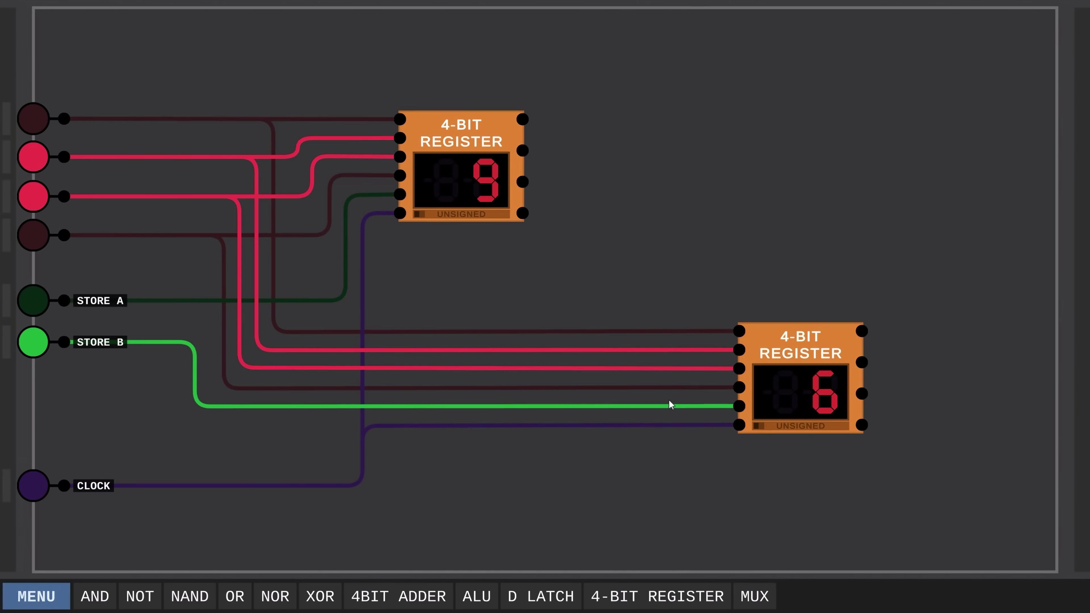
- Delete the four data wires into the second register and place a MUX chip between the two registers
key("BackSpace")
key("BackSpace")
key("BackSpace")
key("BackSpace")
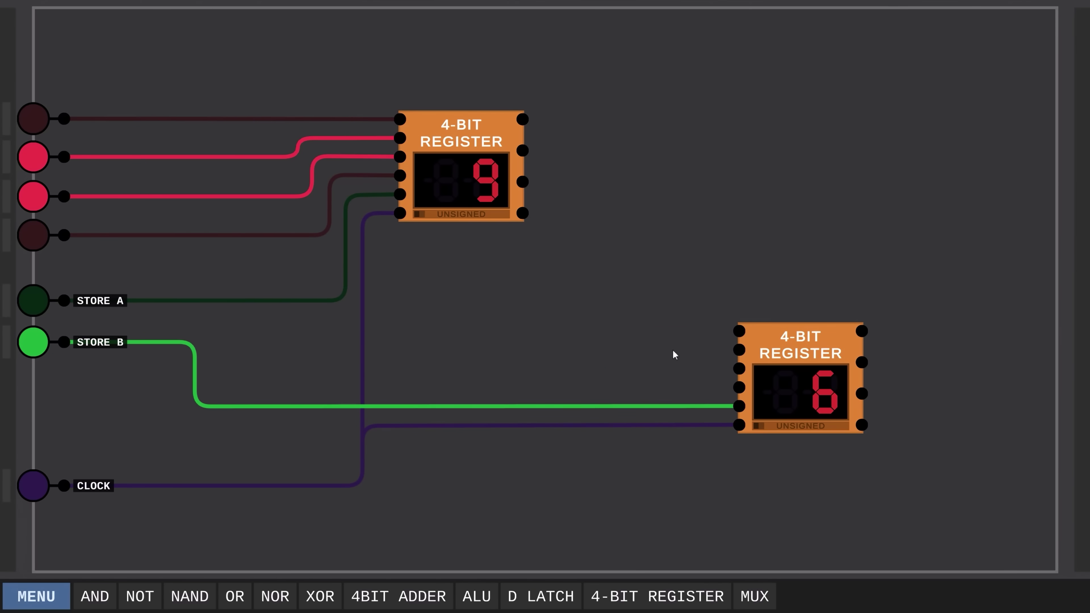
left_click_drag(755, 597, 653, 333)
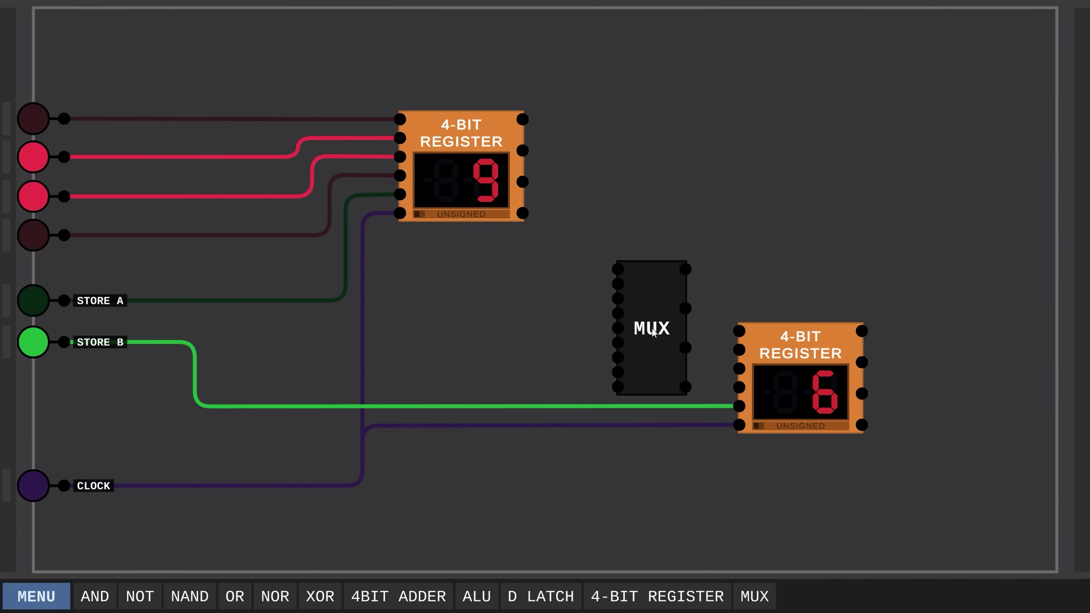
- Wire the first register's four outputs in order to the first four input pins of the MUX
mouse_move(522, 120)
left_mouse_down()
mouse_move(601, 122)
mouse_move(617, 269)
left_mouse_up()
mouse_move(523, 150)
left_mouse_down()
mouse_move(586, 156)
mouse_move(618, 284)
left_mouse_up()
left_click_drag(523, 182, 617, 299)
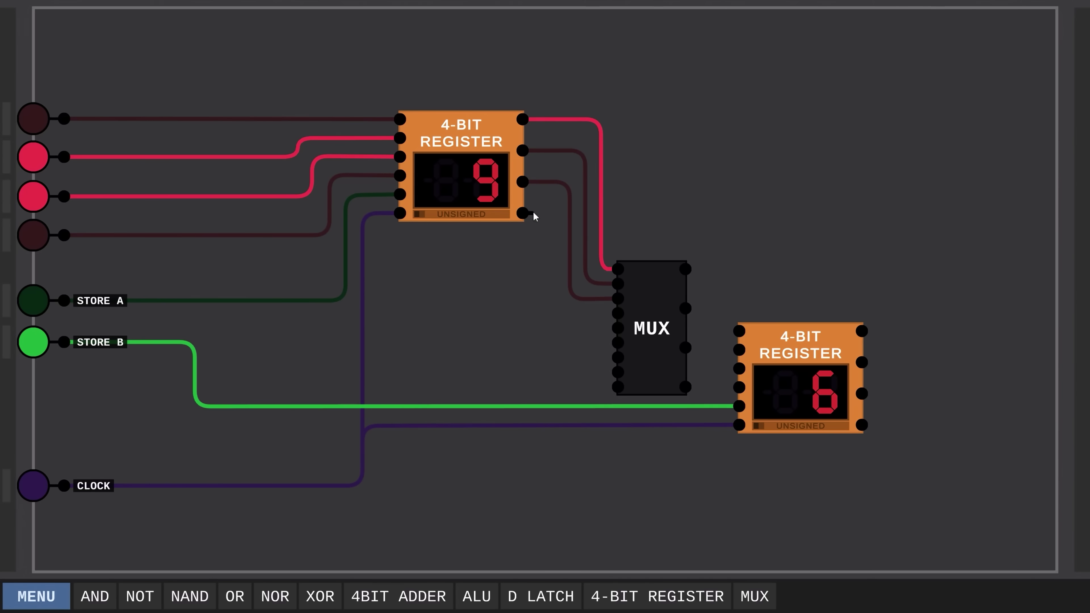
left_click_drag(523, 213, 617, 314)
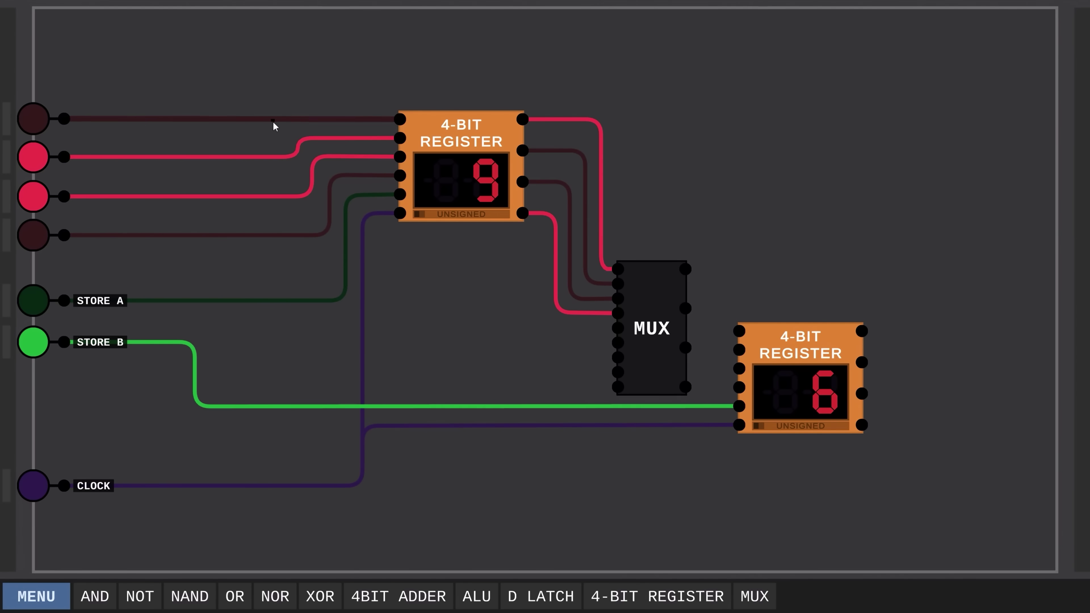
- Branch the four data inputs to the MUX's next four input pins and wire its four outputs to the second register's data pins
left_click_drag(272, 120, 617, 327)
left_click_drag(256, 157, 618, 343)
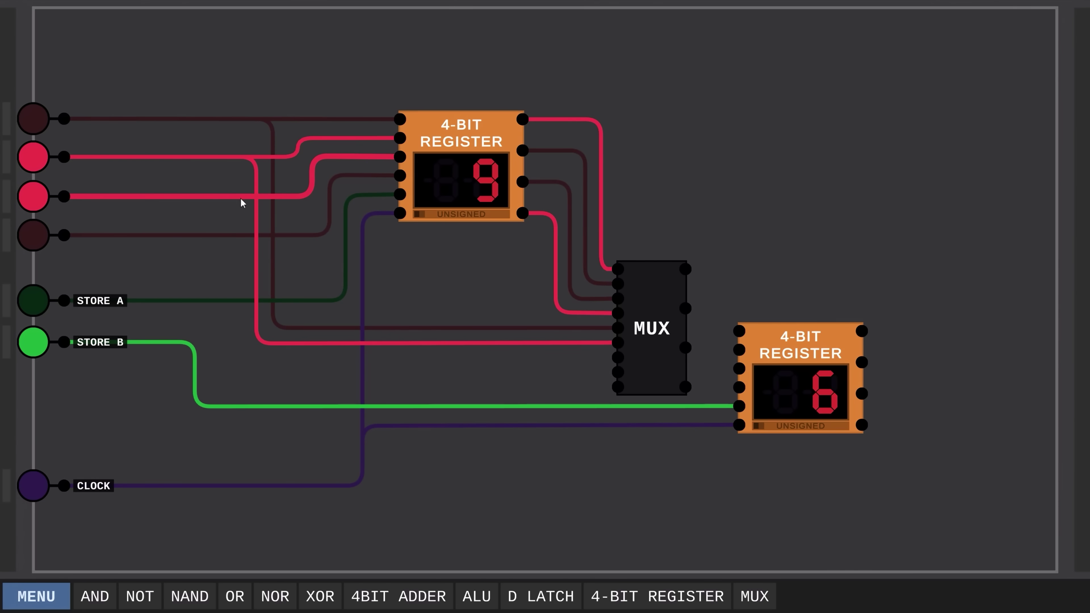
left_click_drag(238, 196, 617, 358)
left_click_drag(223, 235, 617, 372)
left_click_drag(686, 269, 740, 331)
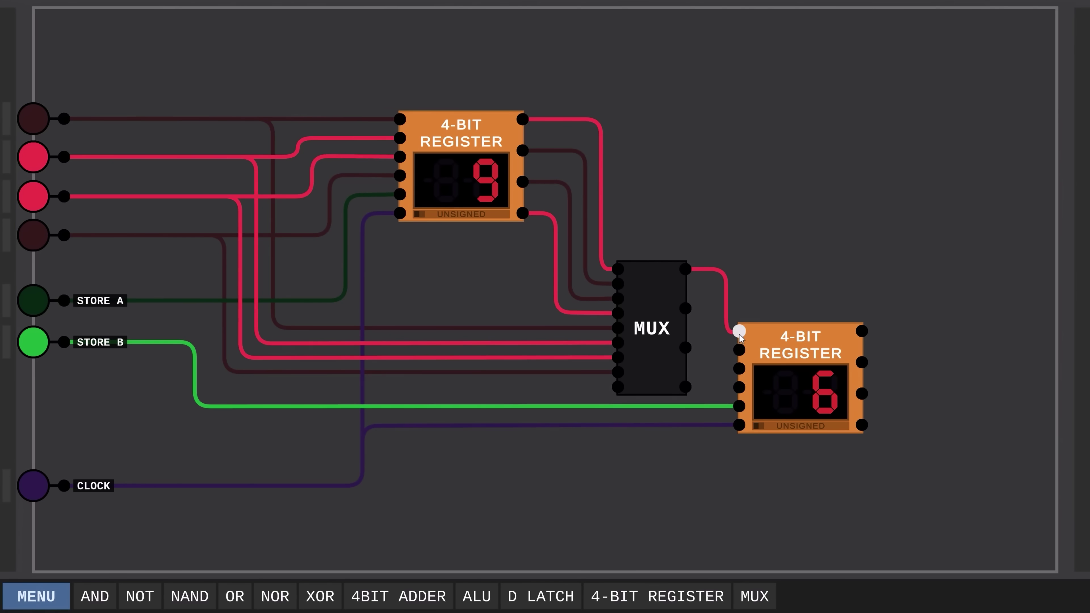
left_click_drag(686, 308, 738, 387)
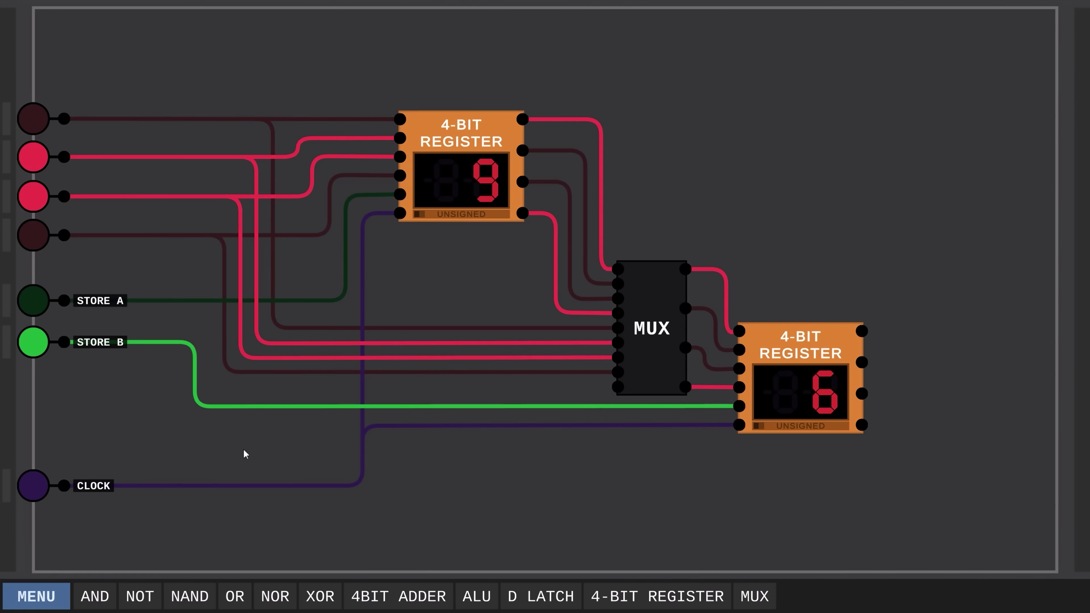
- Add an input named SELECT below STORE B and wire it to the last input pin of the MUX
left_click(16, 391)
left_click(7, 387)
type("S")
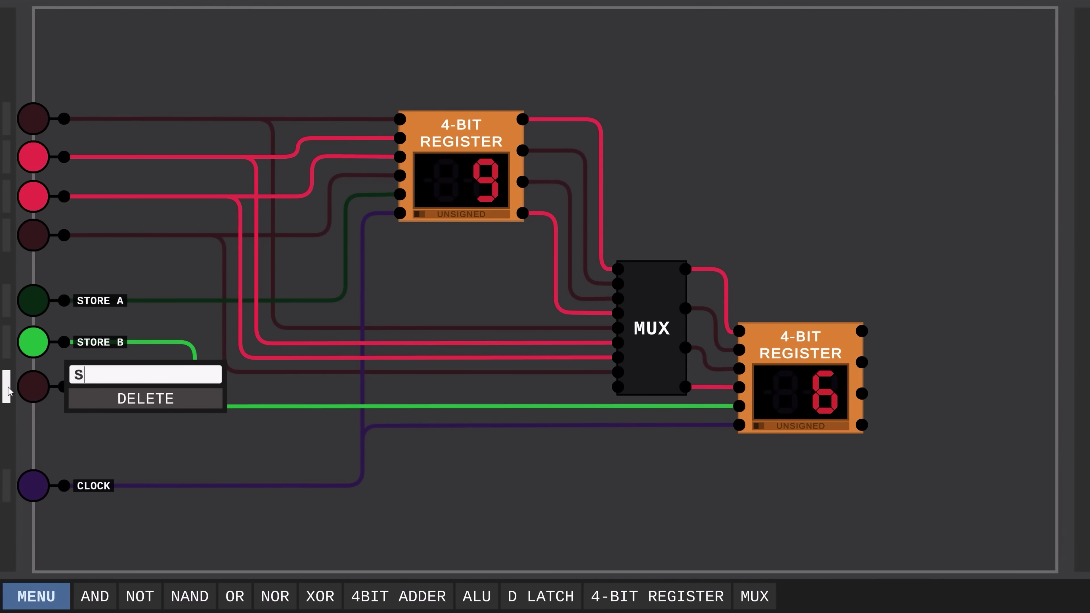
type("ELECT")
key("Return")
left_click_drag(63, 387, 619, 388)
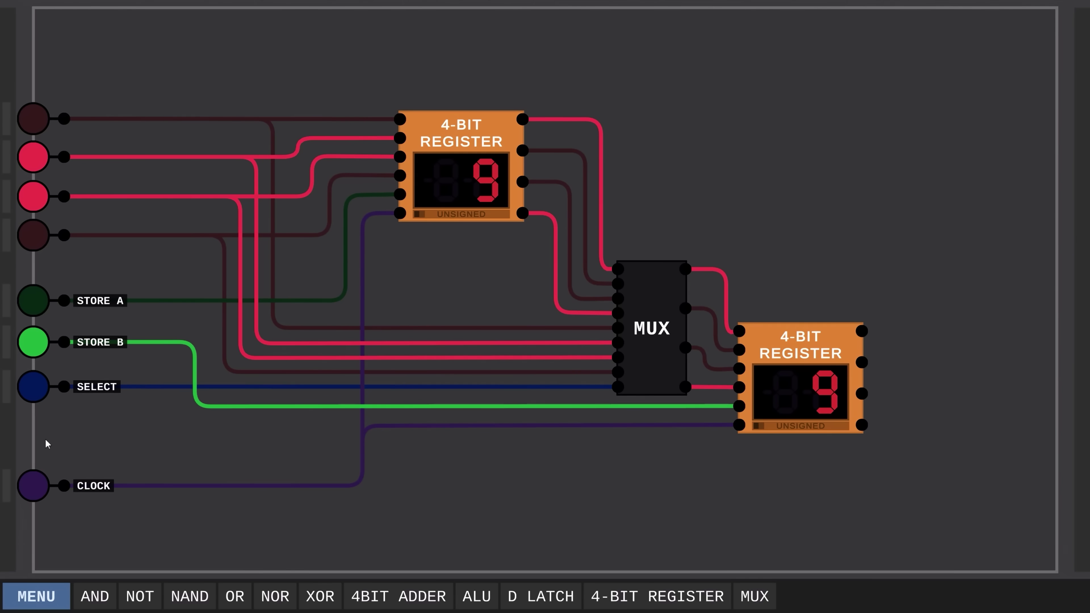
- Switch all four data inputs on, turn SELECT on and trigger CLOCK to load the input value into the second register
left_click(34, 237)
left_click(37, 127)
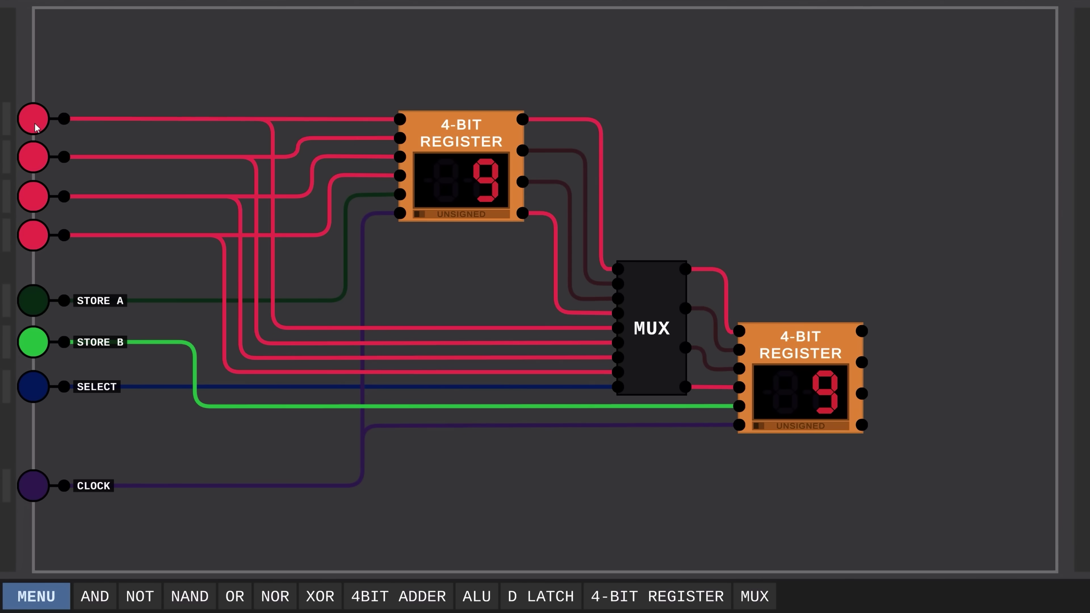
left_click(36, 386)
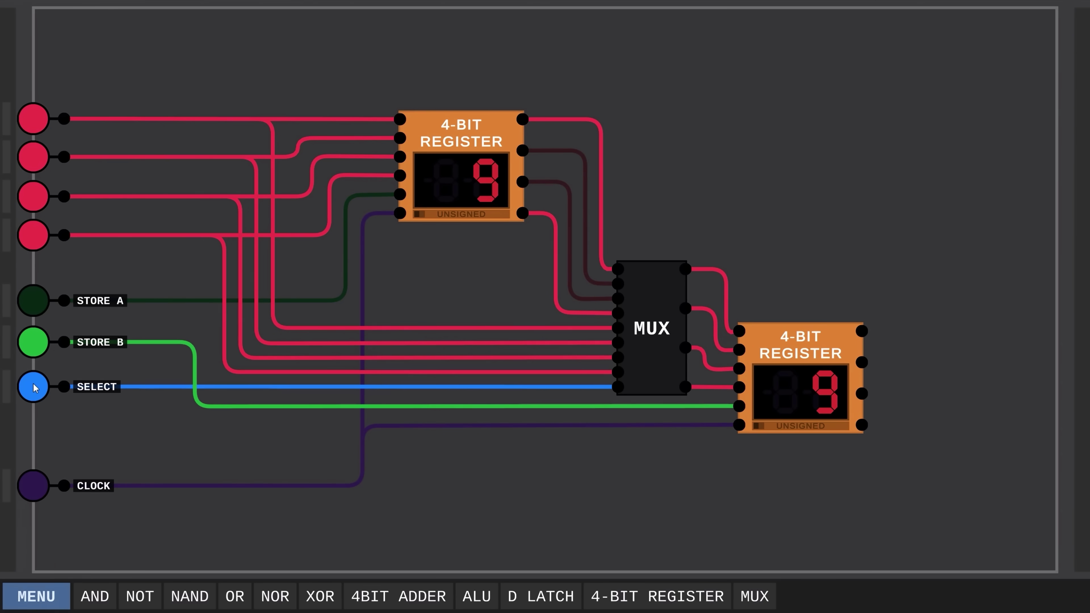
left_click(35, 490)
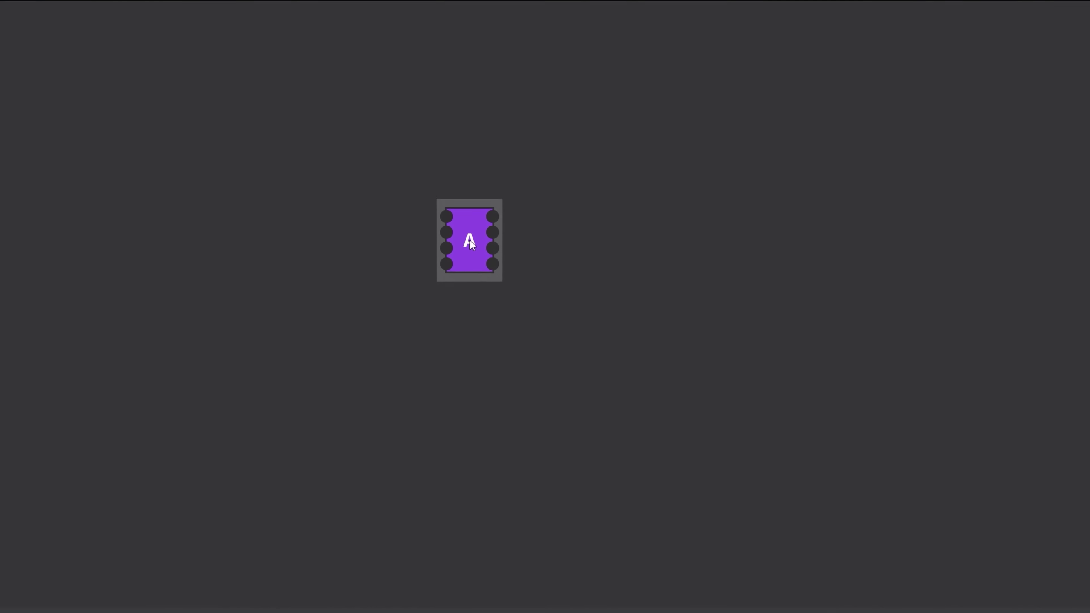
- Arrange chips A, B, C and D in a two-by-two layout, with A above B and C above D
left_click_drag(470, 240, 464, 216)
left_click_drag(577, 603, 468, 394)
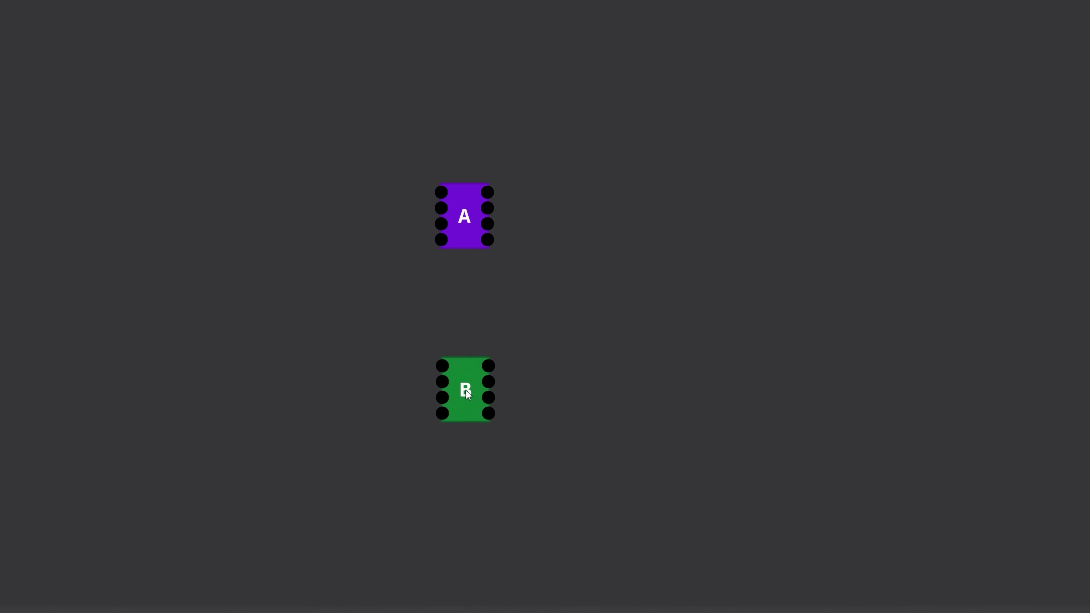
left_click_drag(588, 601, 944, 217)
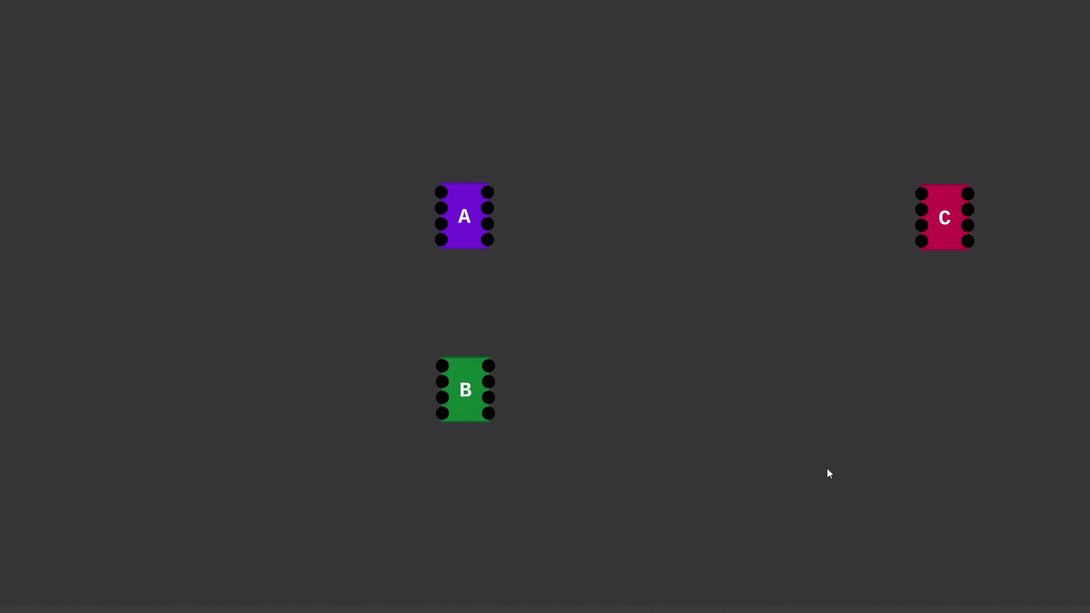
left_click_drag(601, 605, 950, 393)
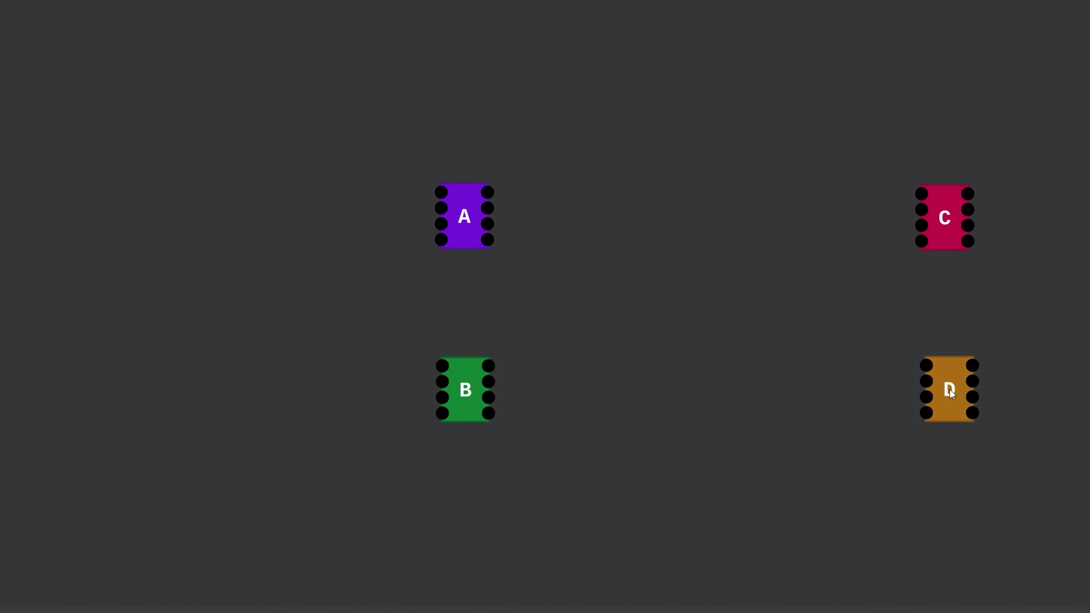
- Place a 3-to-1 MUX beside chip A and wire its four outputs to A's four inputs
left_click_drag(501, 602, 352, 159)
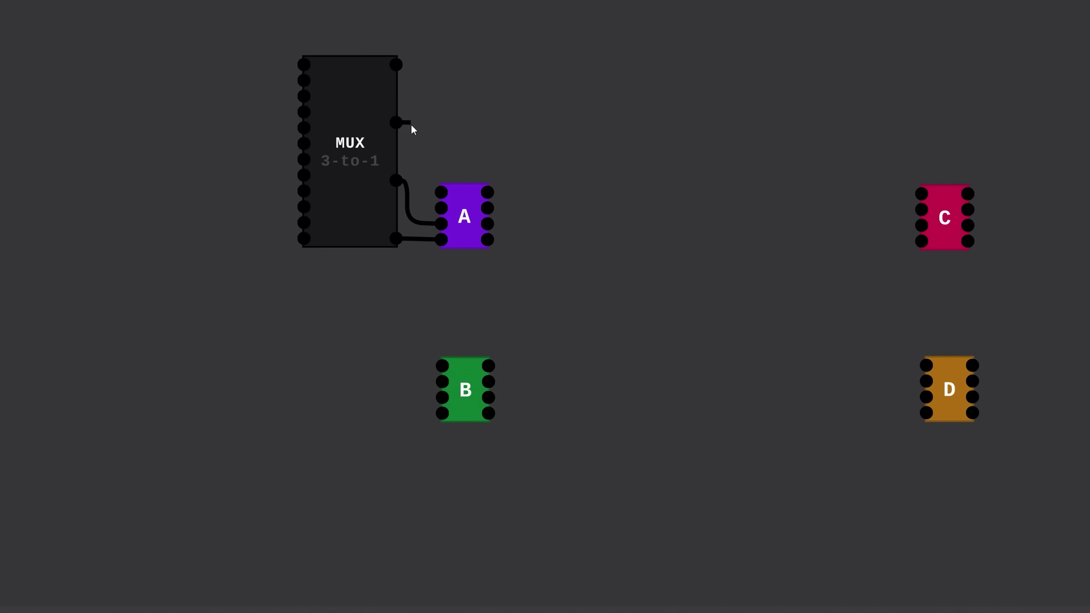
left_click_drag(413, 130, 441, 209)
left_click_drag(396, 64, 442, 192)
- Wire C's four outputs to the last four inputs of A's MUX and D's four outputs to the middle four
left_click_drag(968, 194, 304, 191)
left_click_drag(968, 210, 304, 207)
left_click_drag(968, 225, 304, 223)
left_click_drag(968, 242, 304, 238)
left_click_drag(973, 365, 304, 143)
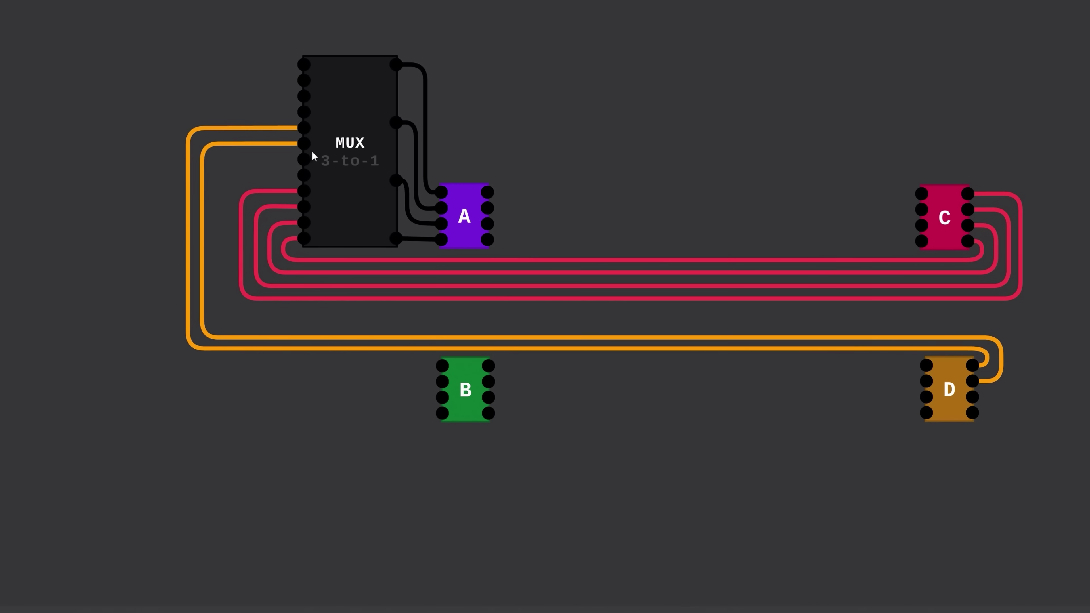
left_click_drag(973, 397, 304, 175)
- Wire B's four outputs to the first four inputs of A's MUX
left_click_drag(488, 365, 303, 64)
left_click_drag(488, 381, 304, 80)
left_click_drag(489, 397, 304, 112)
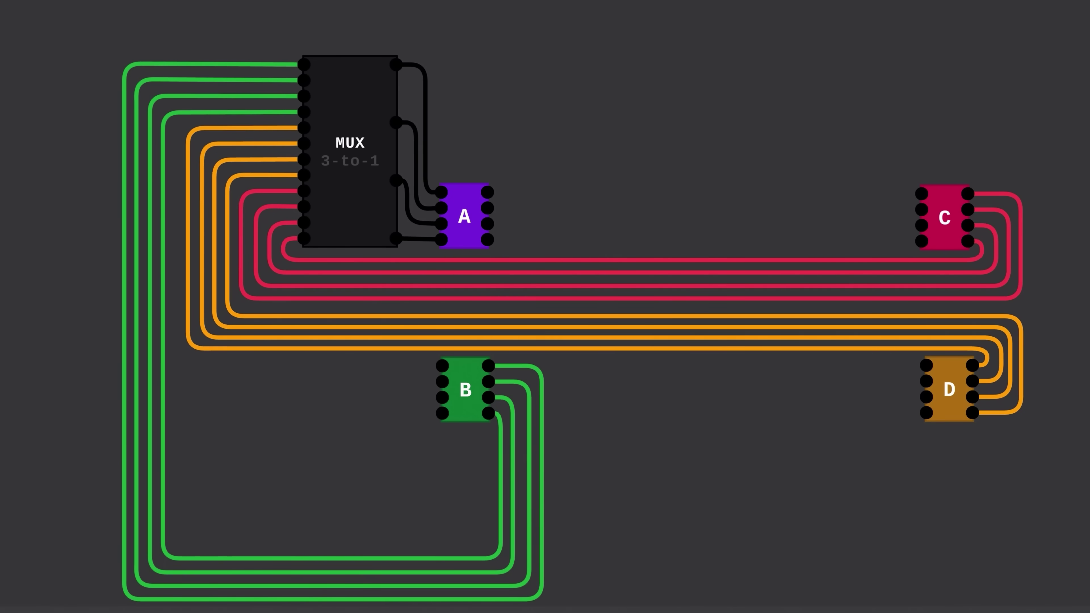
- Paste a second 3-to-1 MUX beside chip B and wire its four outputs to B's inputs
key("ctrl+v")
left_click(353, 453)
left_click_drag(396, 539, 442, 413)
left_click_drag(397, 481, 442, 397)
left_click_drag(396, 423, 442, 382)
left_click_drag(396, 365, 442, 366)
- Wire the outputs of A, D and C to the last, middle and first four inputs of B's MUX respectively
left_click_drag(488, 192, 304, 507)
left_click_drag(488, 224, 304, 523)
left_click_drag(488, 240, 304, 539)
left_click_drag(189, 348, 304, 475)
left_click_drag(232, 338, 304, 460)
left_click_drag(268, 286, 304, 412)
- Paste a third 3-to-1 MUX beside chip C and wire its four outputs to C's inputs
key("ctrl+v")
left_click(826, 161)
left_click_drag(864, 241, 922, 240)
left_click_drag(864, 183, 922, 224)
left_click_drag(864, 125, 922, 209)
left_click_drag(864, 66, 922, 192)
- Branch D's four output wires to the last four inputs of C's MUX
left_click_drag(711, 315, 771, 240)
left_click_drag(698, 326, 771, 224)
left_click_drag(684, 338, 771, 208)
left_click_drag(671, 348, 771, 193)
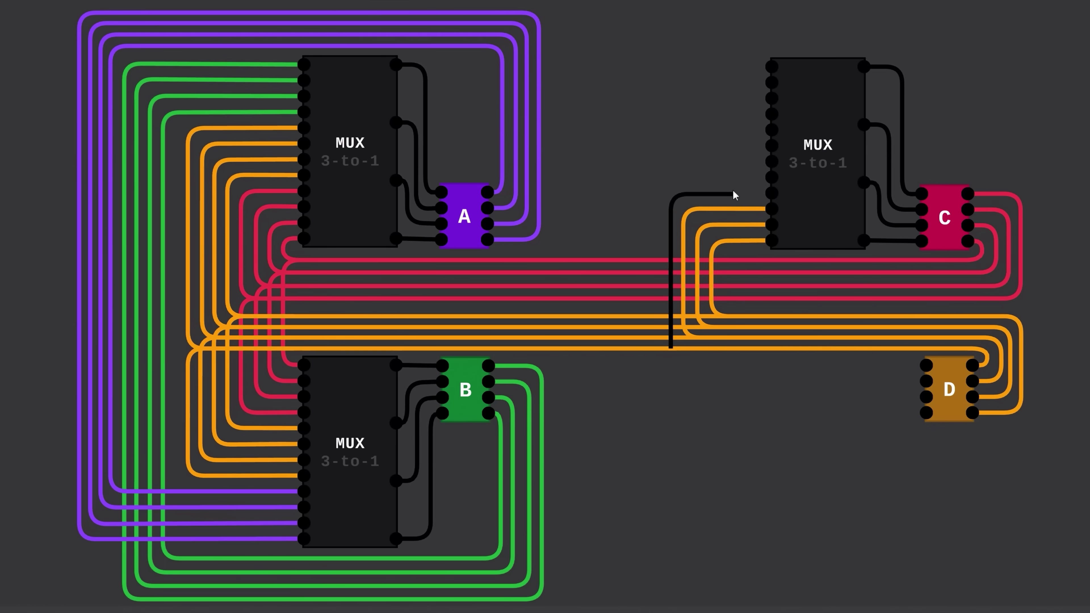
- Wire B's four outputs to the middle four inputs of C's MUX and A's four outputs to the first four
left_click_drag(488, 413, 771, 177)
left_click_drag(488, 398, 771, 161)
left_click_drag(488, 381, 771, 129)
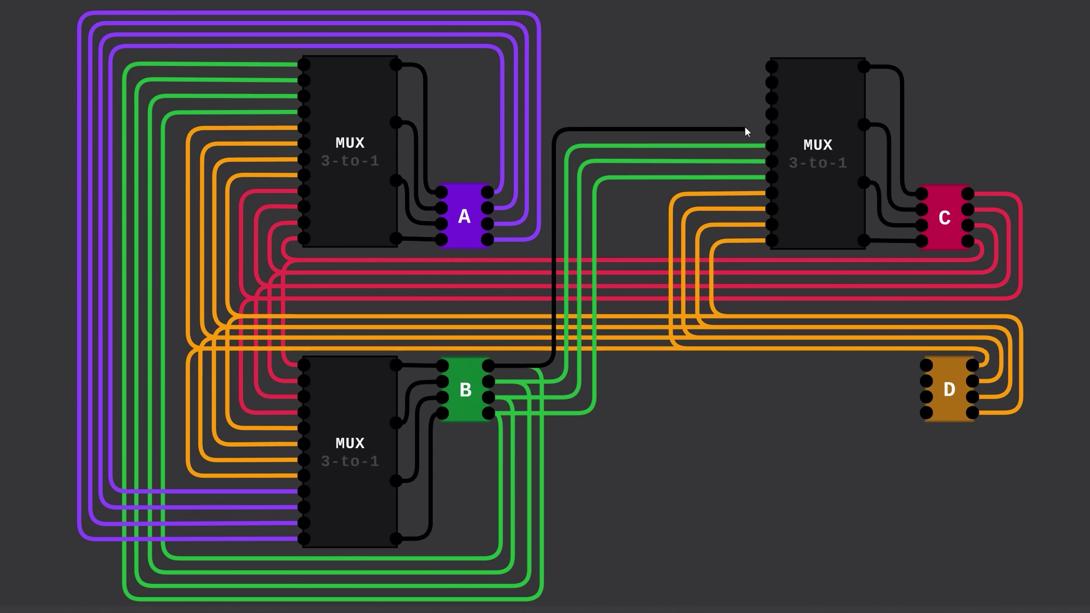
left_click_drag(488, 240, 771, 114)
left_click_drag(488, 224, 771, 99)
left_click_drag(488, 207, 772, 82)
left_click_drag(488, 192, 772, 67)
- Paste a fourth 3-to-1 MUX beside chip D and wire its four outputs to D's inputs
key("ctrl+v")
left_click(826, 453)
left_click_drag(870, 540, 926, 413)
left_click_drag(871, 482, 926, 397)
left_click_drag(871, 425, 926, 365)
- Wire B's four outputs to the last four inputs of D's MUX and A's four outputs to the middle four
left_click_drag(488, 413, 778, 525)
left_click_drag(488, 381, 778, 493)
left_click_drag(488, 239, 777, 477)
left_click_drag(488, 223, 778, 460)
left_click_drag(488, 208, 778, 429)
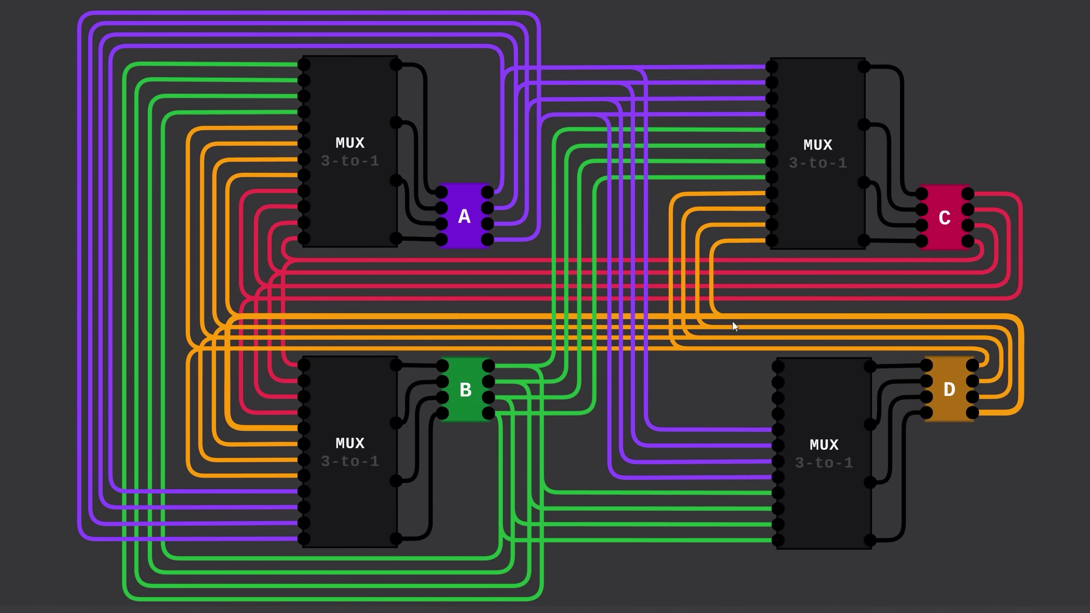
- Wire C's four outputs to the first four inputs of D's MUX
left_click_drag(968, 241, 778, 413)
left_click_drag(968, 225, 777, 397)
left_click_drag(968, 210, 777, 382)
left_click_drag(968, 194, 777, 367)
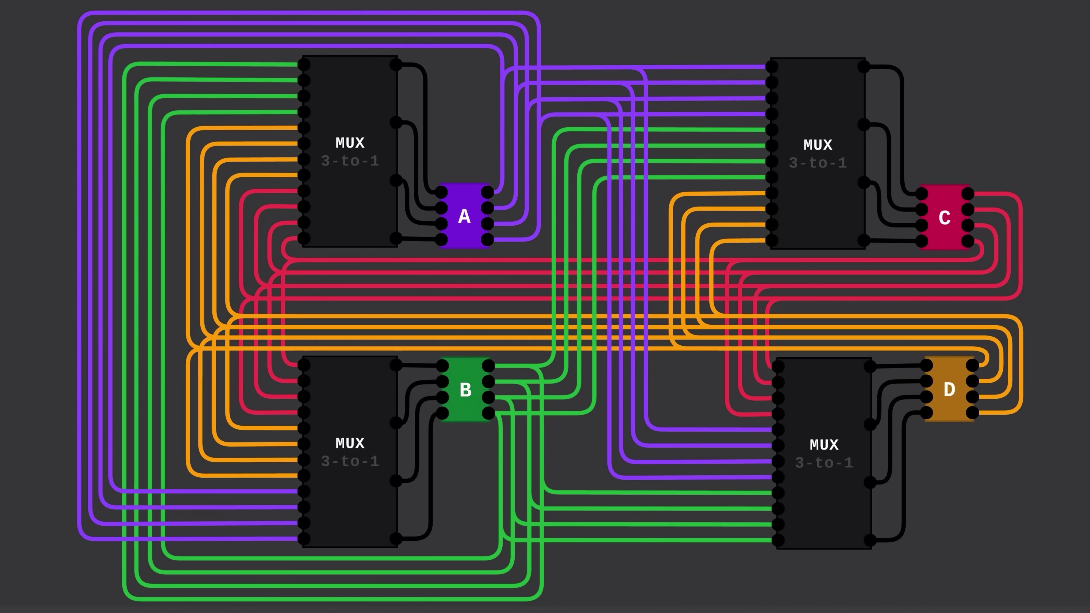
- Delete all four 3-to-1 MUX chips together with their wires
key("Delete")
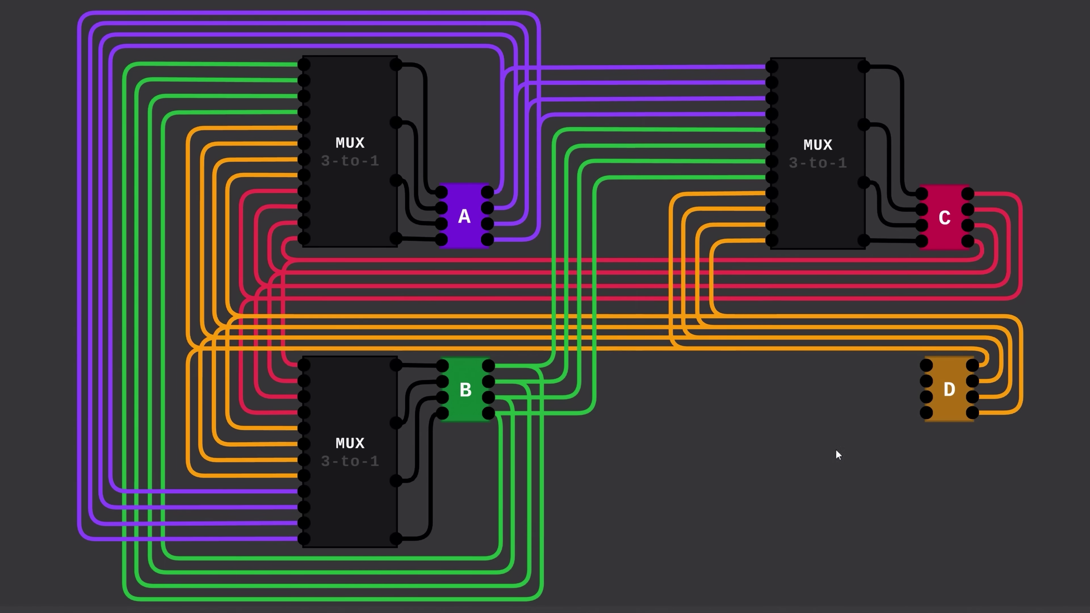
key("Delete")
key("Delete")
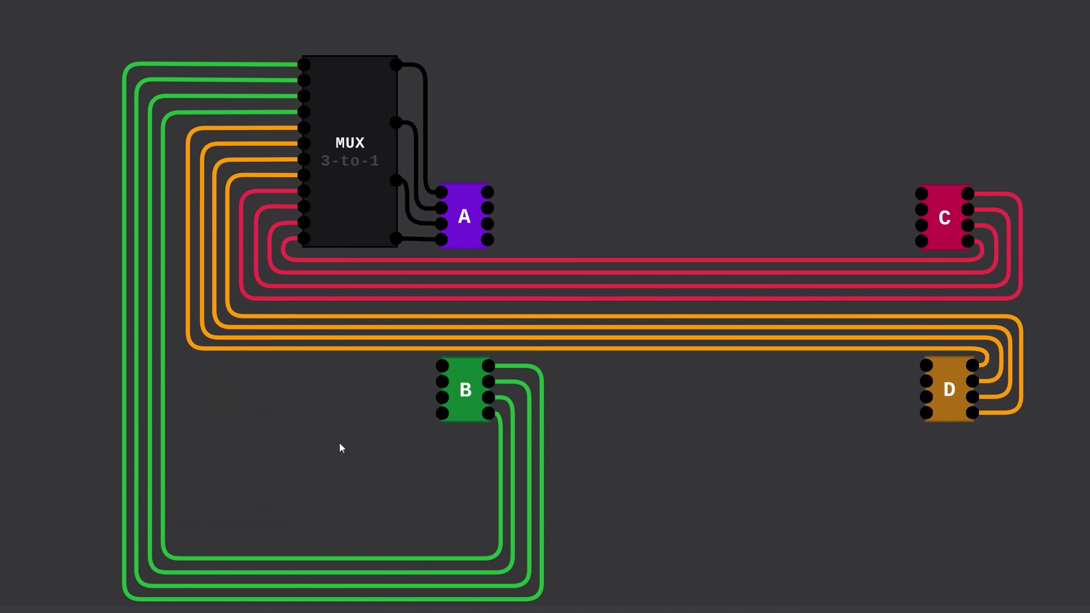
key("Delete")
- Move chips C and D closer to chips A and B
left_click_drag(949, 397, 683, 393)
left_click_drag(606, 197, 555, 378)
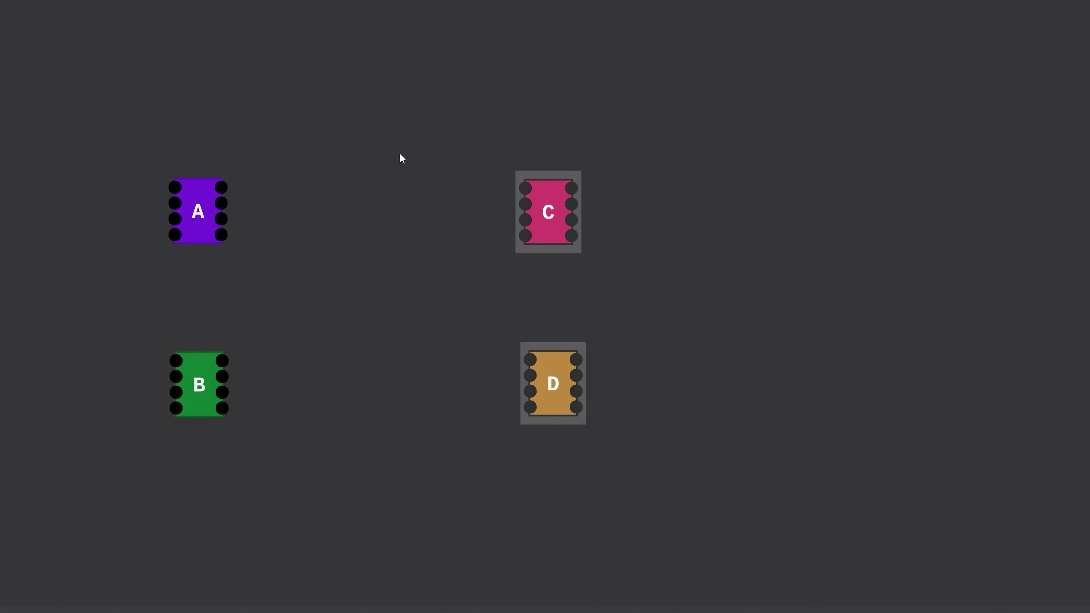
- Draw a four-wire bus that runs above chips A and C, around their far side and back below B and D
key("i")
scroll(107, 73, "up", 3)
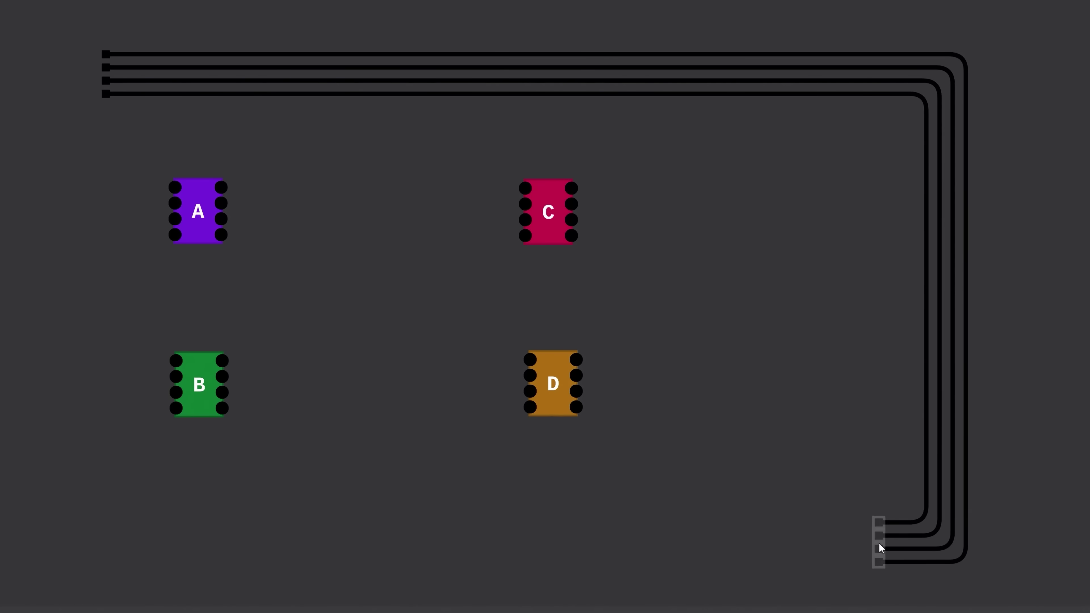
left_click(107, 559)
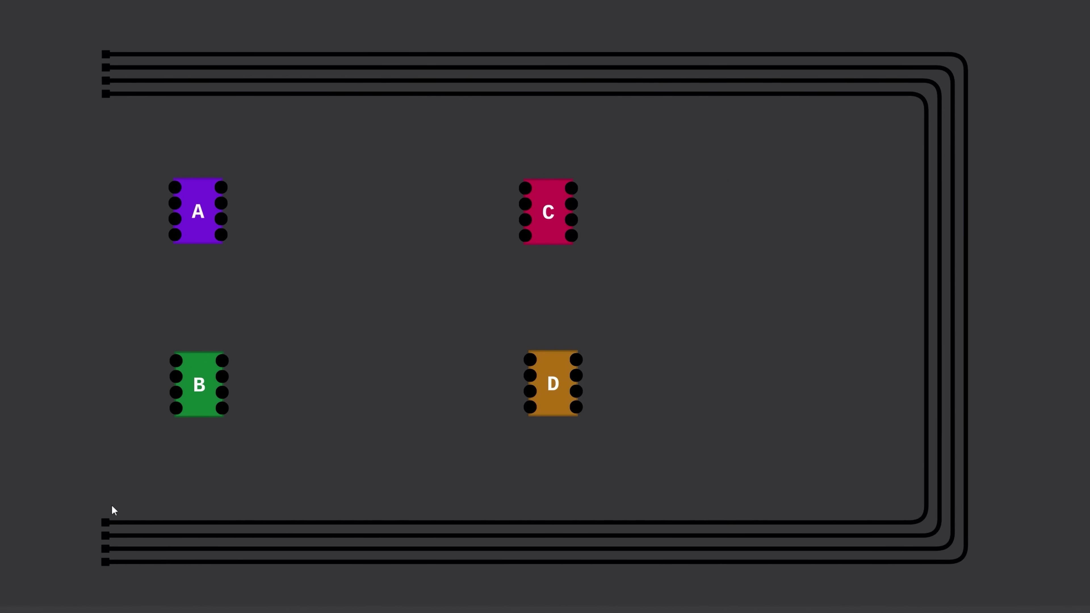
- Wire the four bus lines above chip A to A's four inputs, outermost line to the first input
left_click(122, 94)
left_click(176, 235)
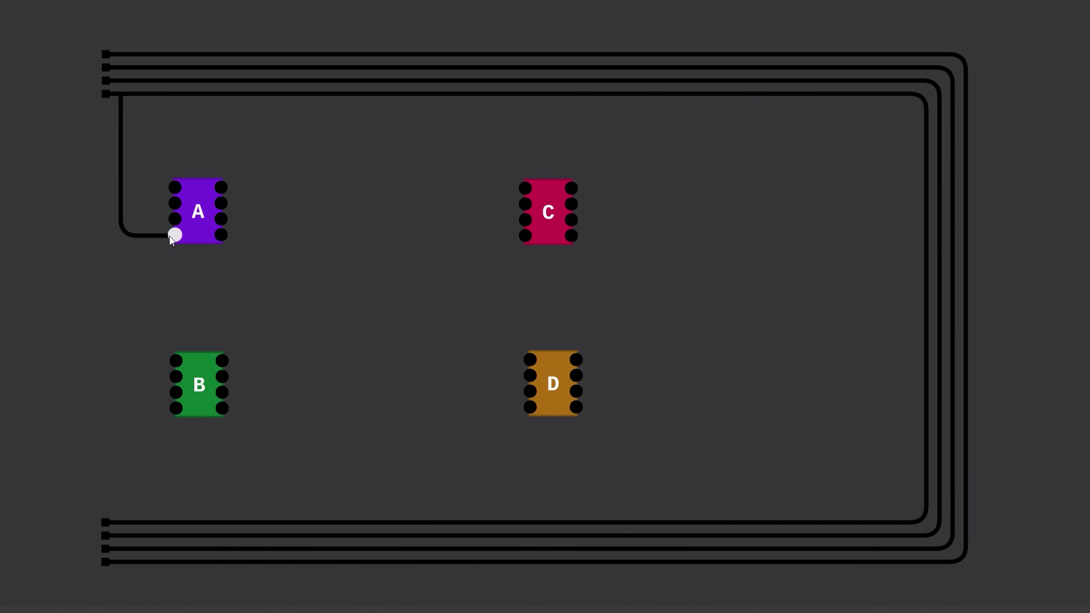
left_click(134, 80)
left_click(175, 219)
left_click(147, 67)
left_click(175, 203)
left_click(161, 54)
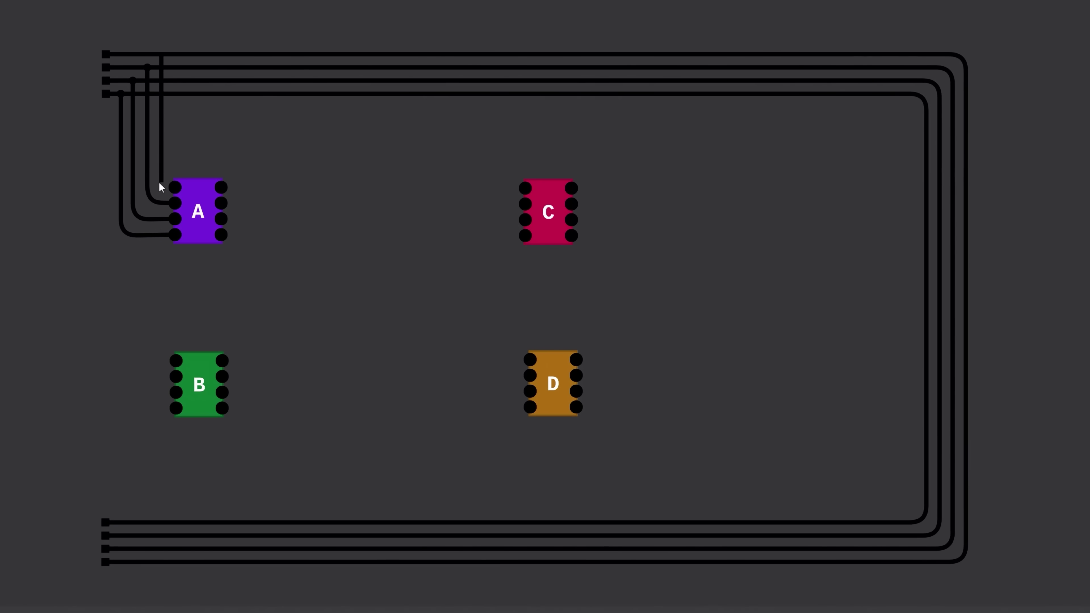
left_click(175, 188)
- Wire A's four outputs to the four bus lines above it, first output to the outermost line
left_click(238, 55)
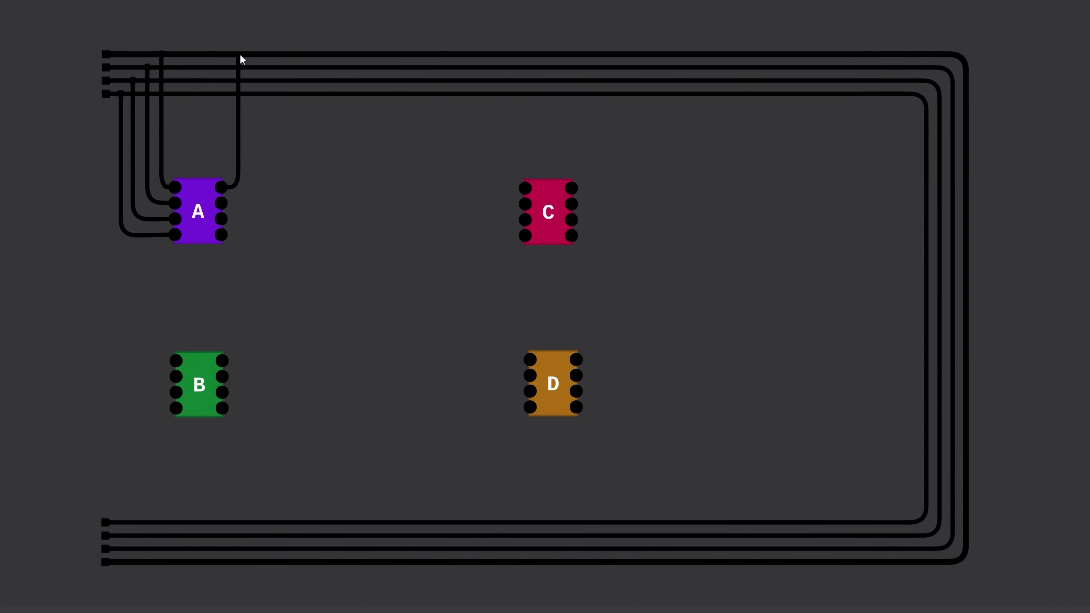
left_click(221, 203)
left_click(252, 68)
left_click(221, 219)
left_click(266, 81)
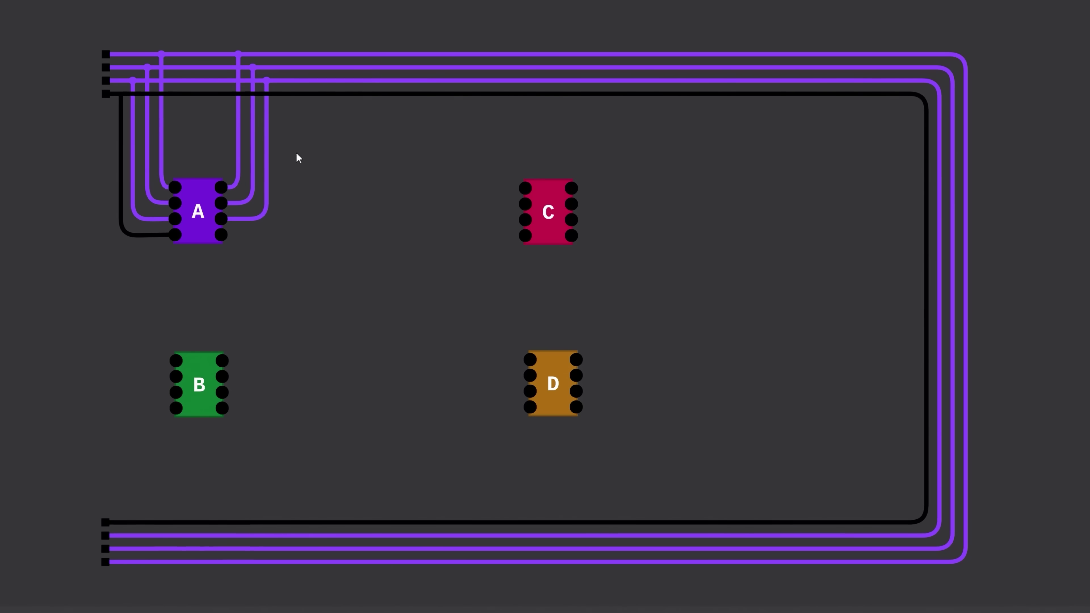
left_click(221, 235)
left_click(279, 94)
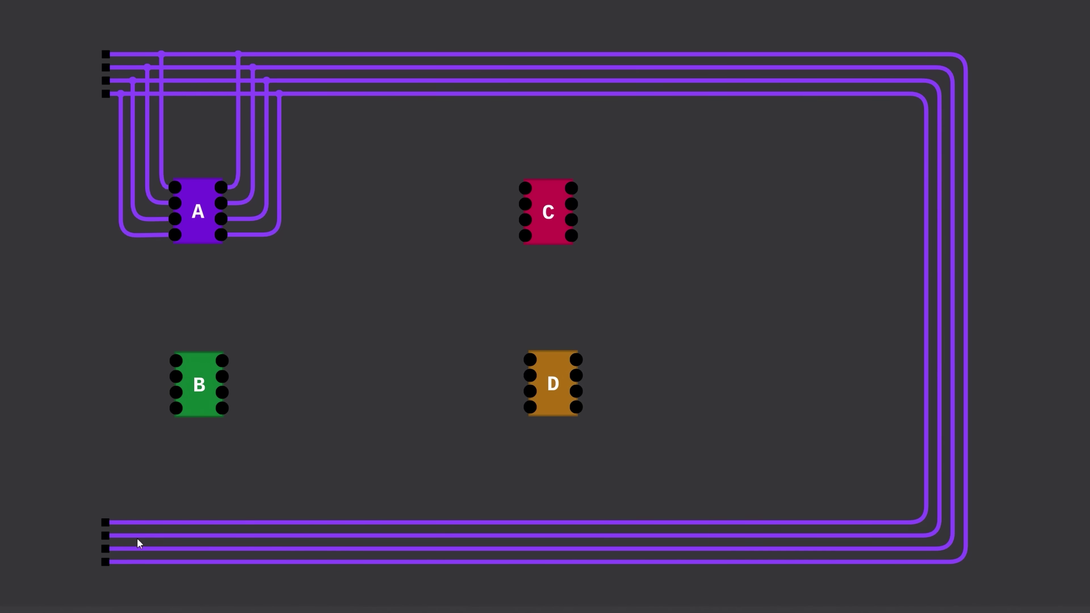
- Wire the four bus lines below chip B to B's four inputs, outermost line to the first input
left_click(123, 561)
left_click(176, 361)
left_click(133, 549)
left_click(176, 376)
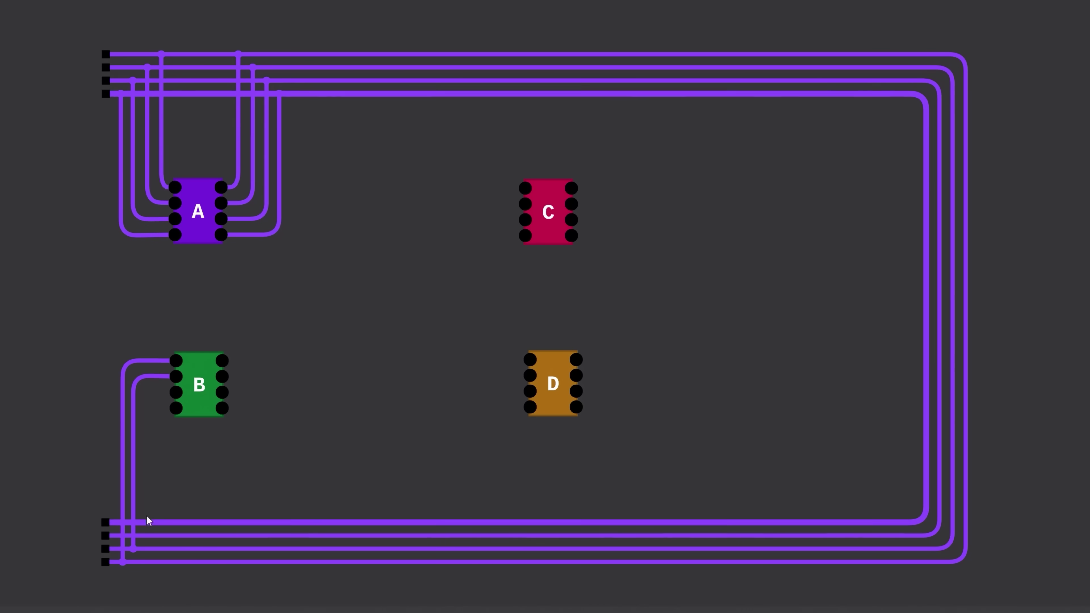
left_click(145, 536)
left_click(176, 392)
left_click(157, 523)
left_click(177, 408)
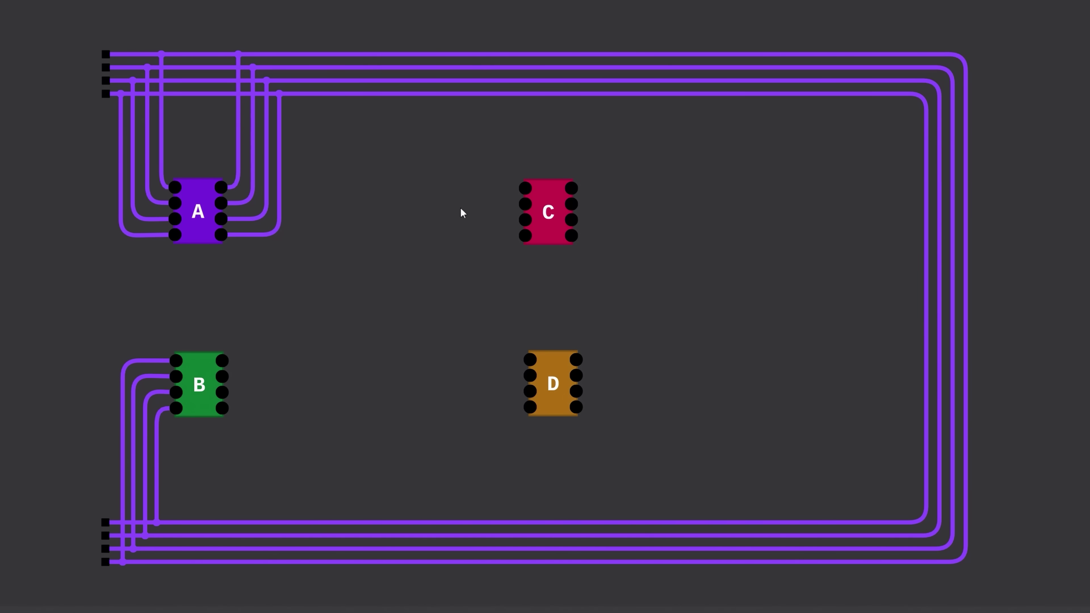
- Wire the four bus lines above chip C to C's four inputs, outermost line to the first input
left_click(468, 93)
left_click(525, 235)
left_click(481, 80)
left_click(525, 219)
left_click(495, 67)
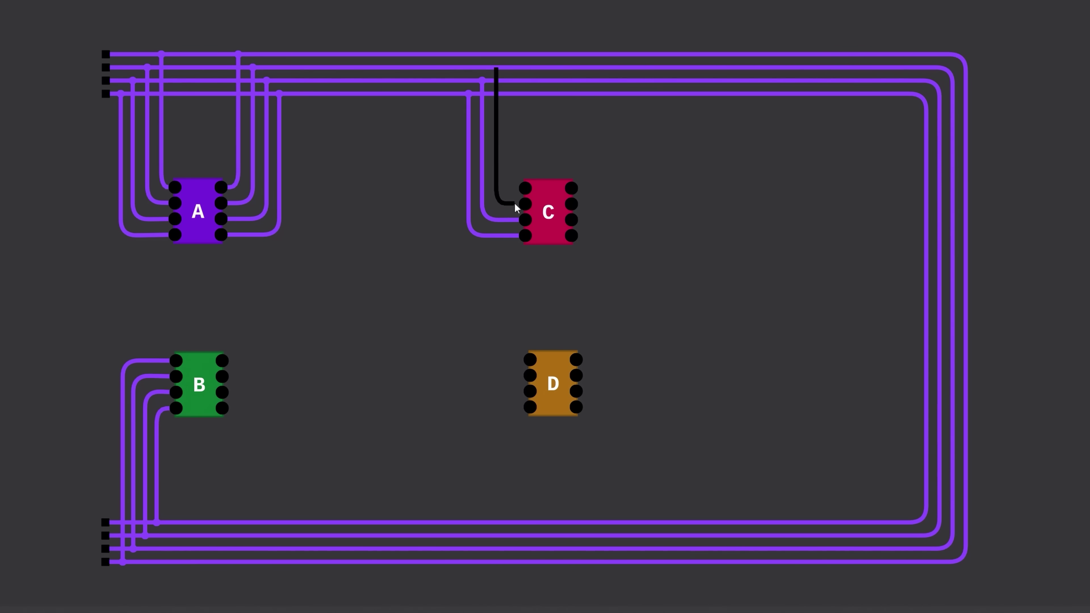
left_click(525, 203)
left_click(511, 54)
left_click(525, 188)
- Align chip D under chip C and wire the four lower bus lines to D's inputs, outermost line to the first input
left_click_drag(553, 385, 549, 403)
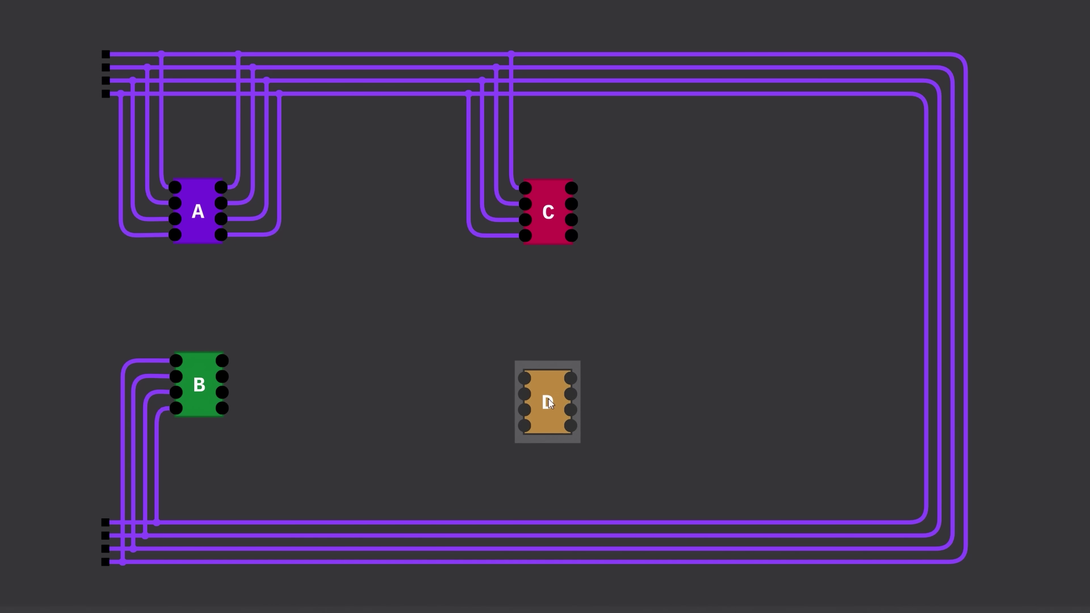
left_click(468, 562)
left_click(524, 378)
left_click(481, 549)
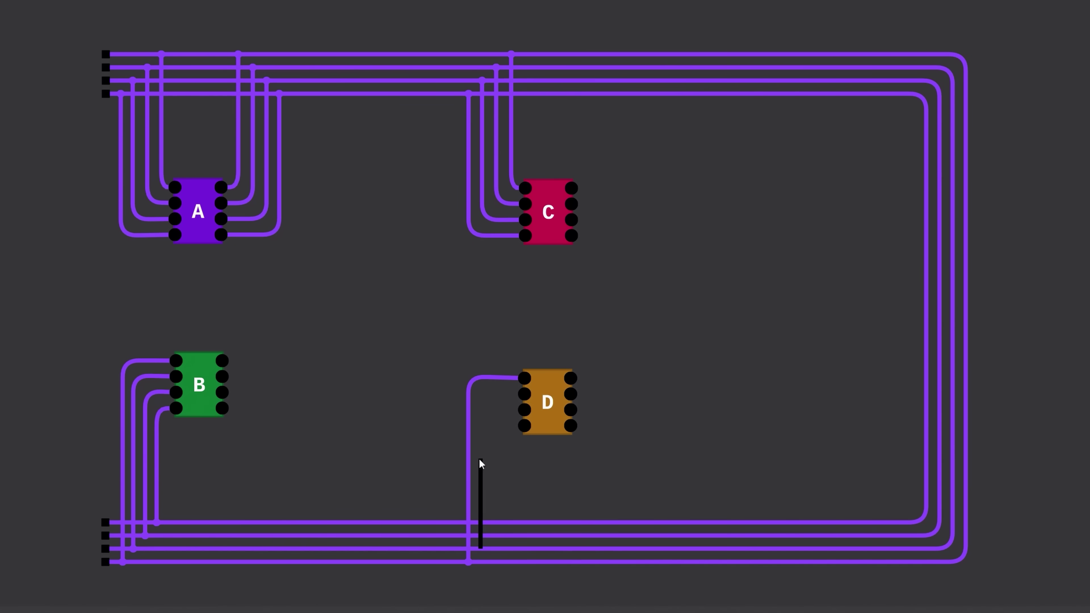
left_click(525, 394)
left_click(494, 536)
left_click(524, 410)
left_click(506, 522)
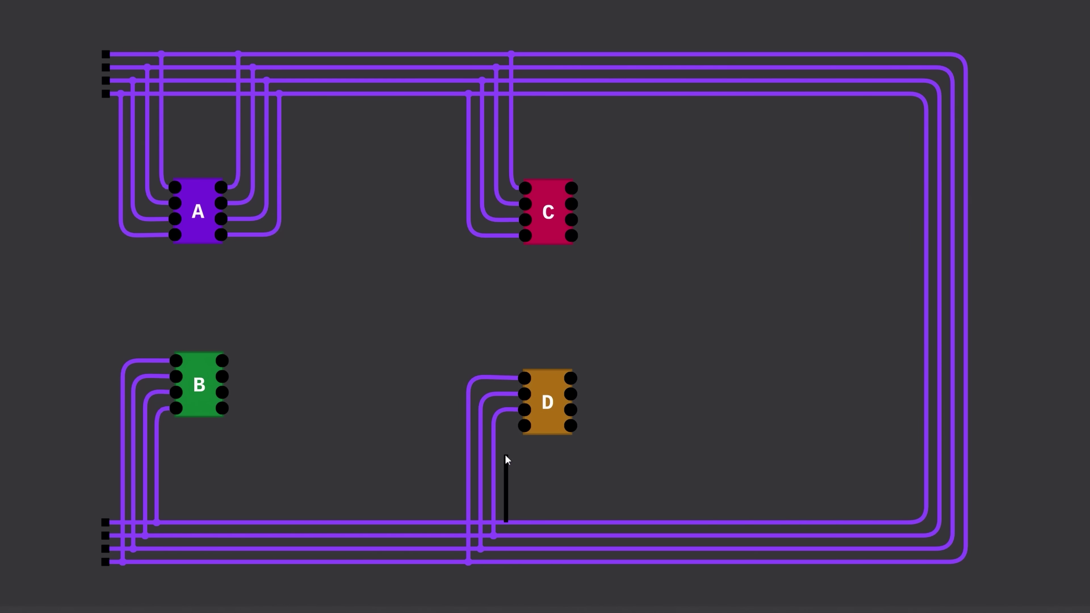
left_click(524, 425)
- Place a 4-to-1 MUX inside the bus loop beyond C and D, and wire A's four outputs to its second group of inputs
left_click_drag(1088, 612, 828, 327)
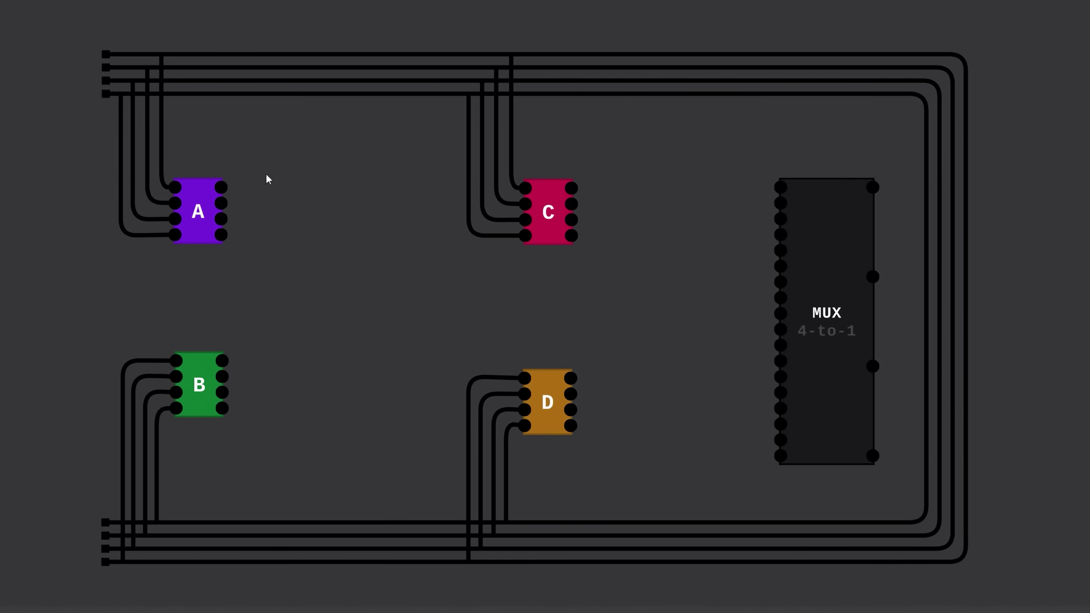
mouse_move(222, 187)
left_mouse_down()
mouse_move(365, 187)
mouse_move(780, 251)
mouse_move(370, 205)
mouse_move(780, 266)
left_mouse_up()
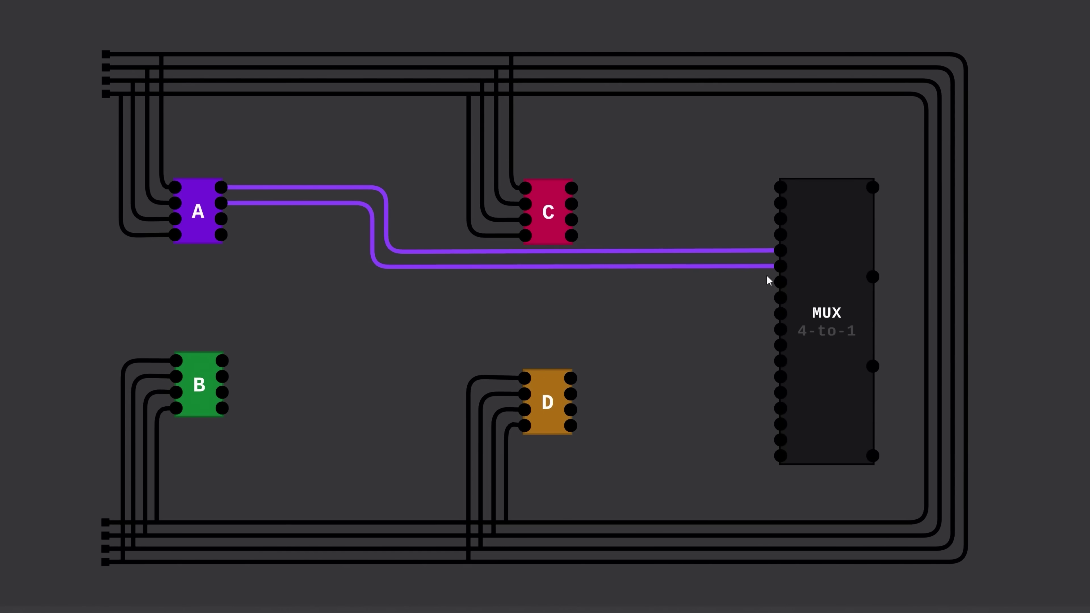
left_click_drag(221, 219, 780, 297)
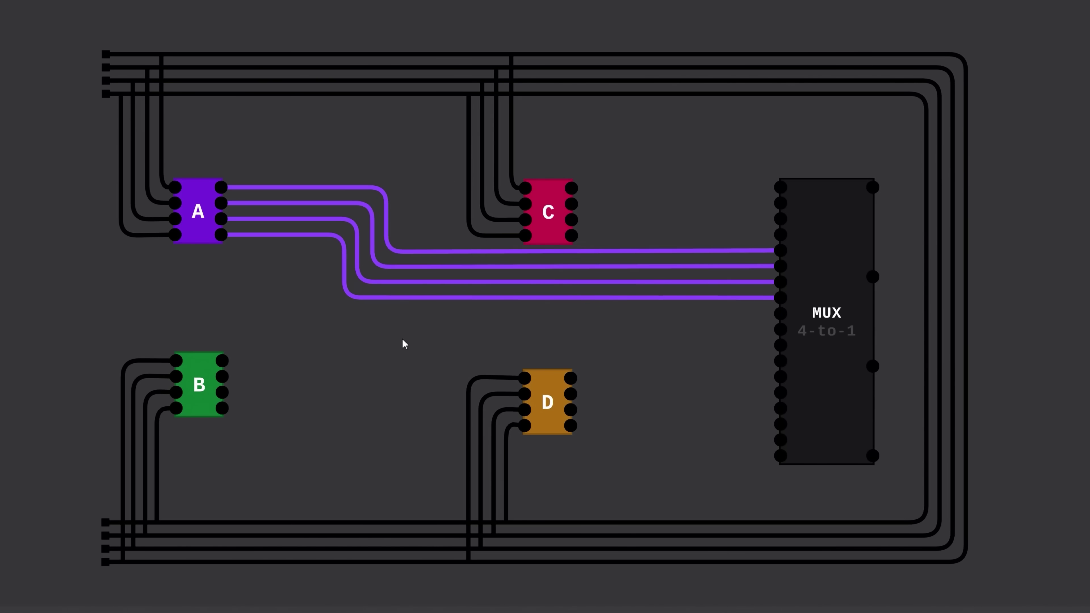
- Wire B's four outputs to the third group of four inputs on the 4-to-1 MUX
left_click_drag(222, 361, 780, 313)
left_click_drag(222, 377, 780, 345)
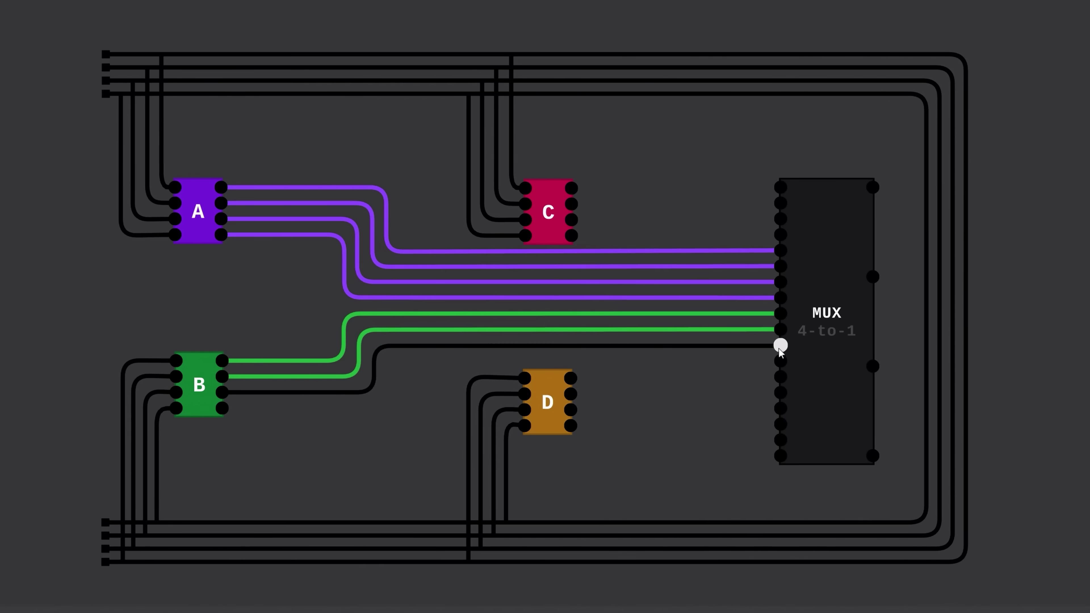
left_click_drag(222, 408, 781, 361)
- Wire C's four outputs straight across to the first four inputs of the 4-to-1 MUX
left_click_drag(571, 187, 780, 187)
left_click_drag(572, 204, 781, 203)
left_click_drag(571, 219, 781, 220)
left_click_drag(572, 236, 781, 236)
- Wire D's four outputs to the MUX's fourth input group, and SELECT 1 and SELECT 0 to its last two inputs
left_click_drag(571, 378, 780, 393)
left_click_drag(571, 410, 780, 424)
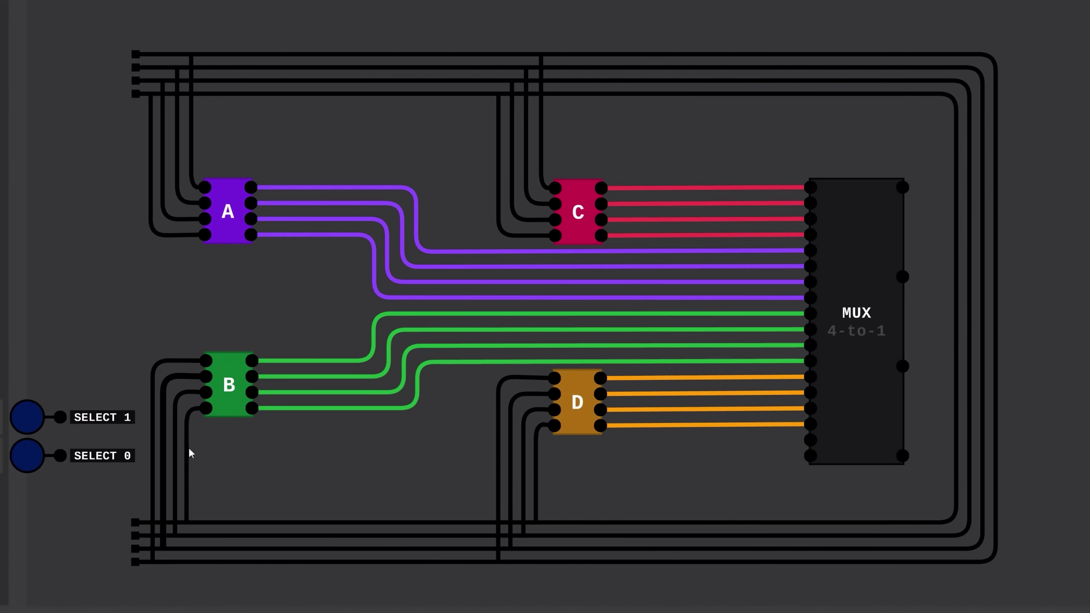
left_click_drag(60, 417, 811, 440)
left_click_drag(60, 455, 810, 456)
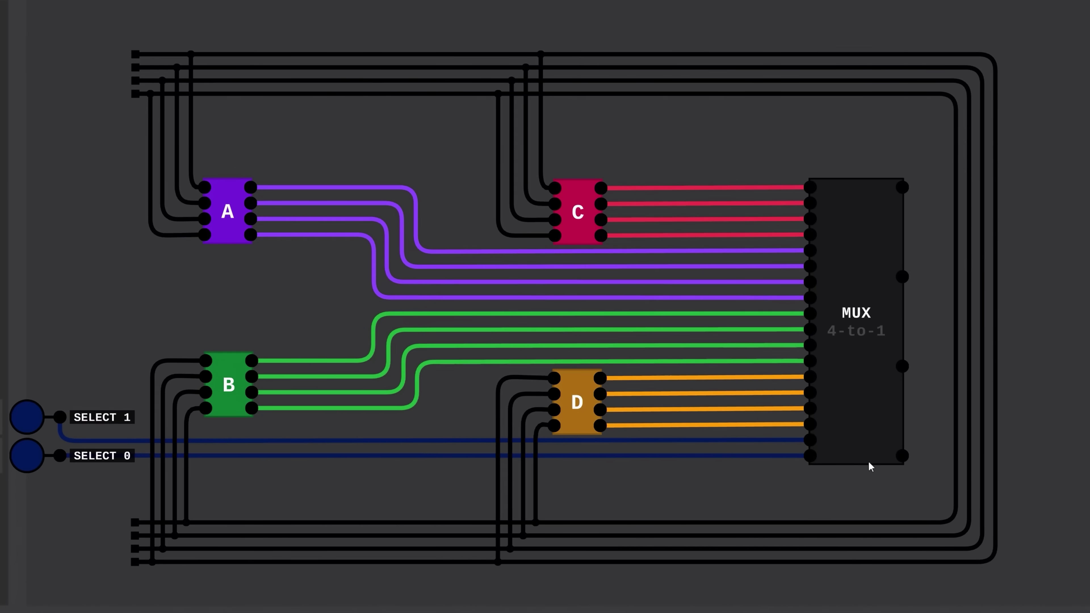
- Wire the MUX's four outputs onto the bus, first output to the outermost line and last output to the innermost
left_click_drag(903, 456, 957, 456)
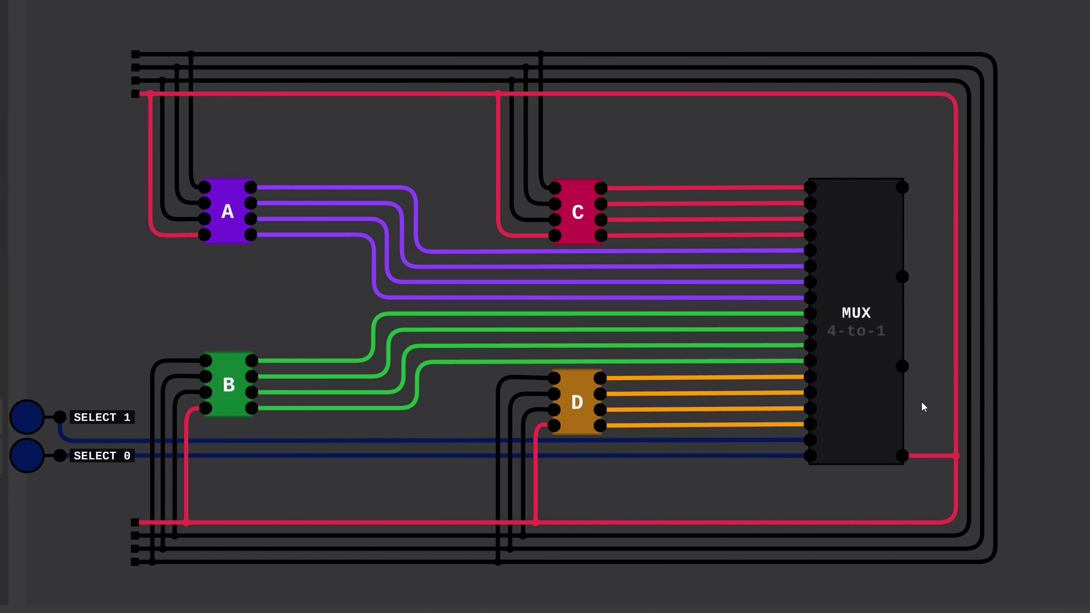
left_click_drag(903, 367, 969, 366)
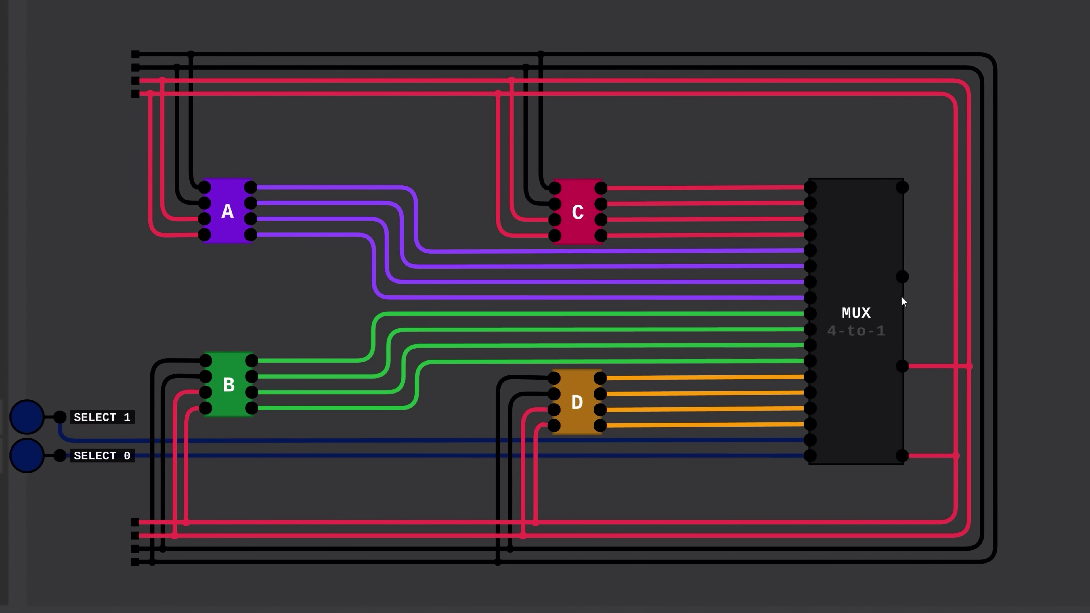
left_click_drag(904, 276, 982, 276)
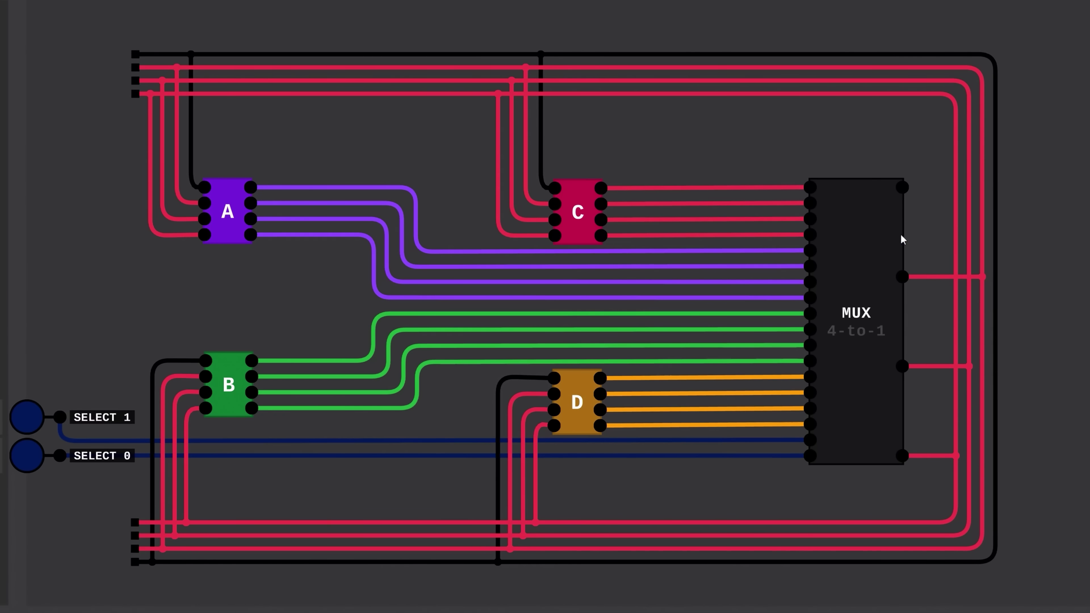
left_click_drag(903, 188, 996, 190)
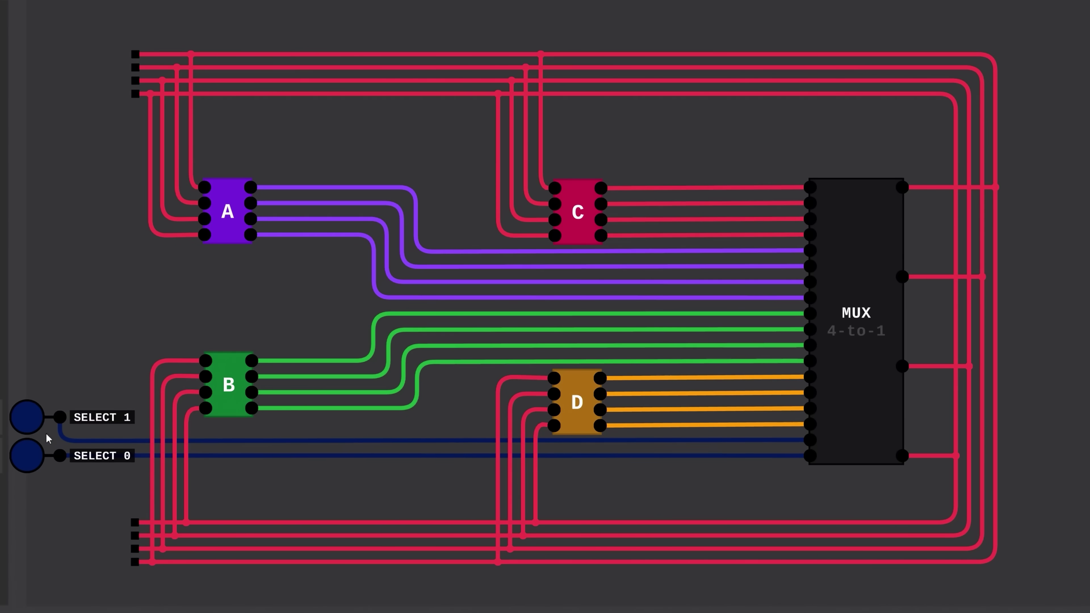
- Test the MUX routing with SELECT 1 on alone, SELECT 0 on alone, and both selects on together
left_click(28, 419)
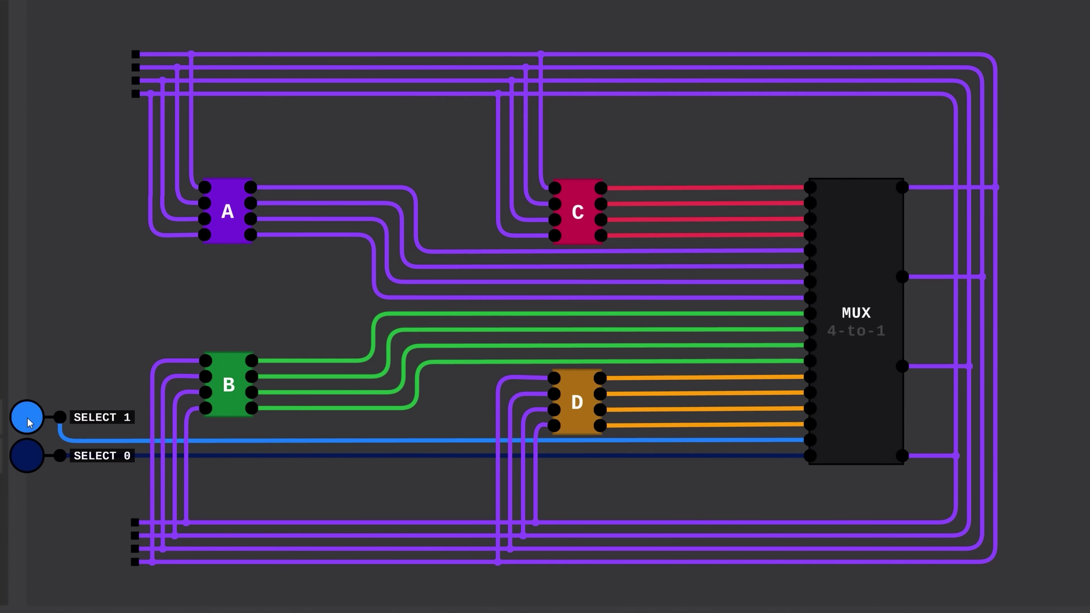
left_click(29, 419)
left_click(30, 460)
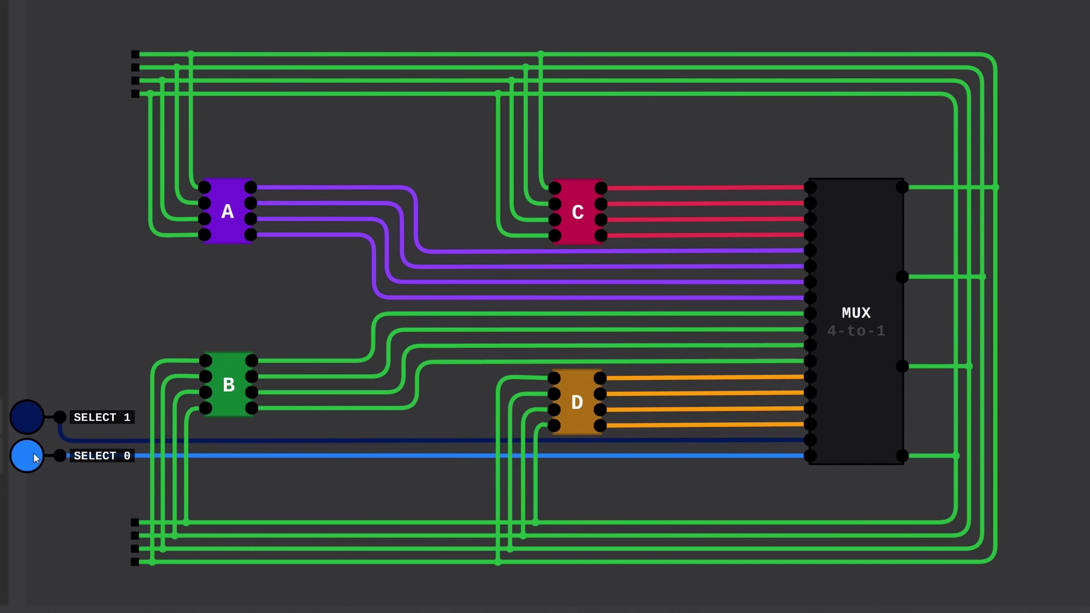
left_click(29, 419)
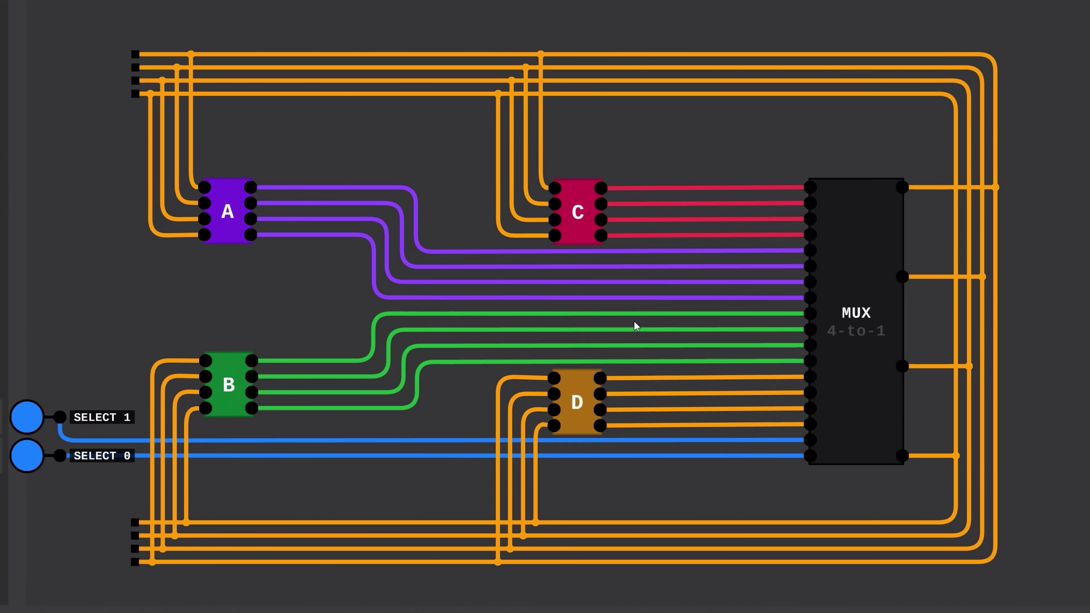
- Delete the 4-to-1 MUX with its wires, and wire D's four outputs directly onto the four lower bus lines
left_click(855, 325)
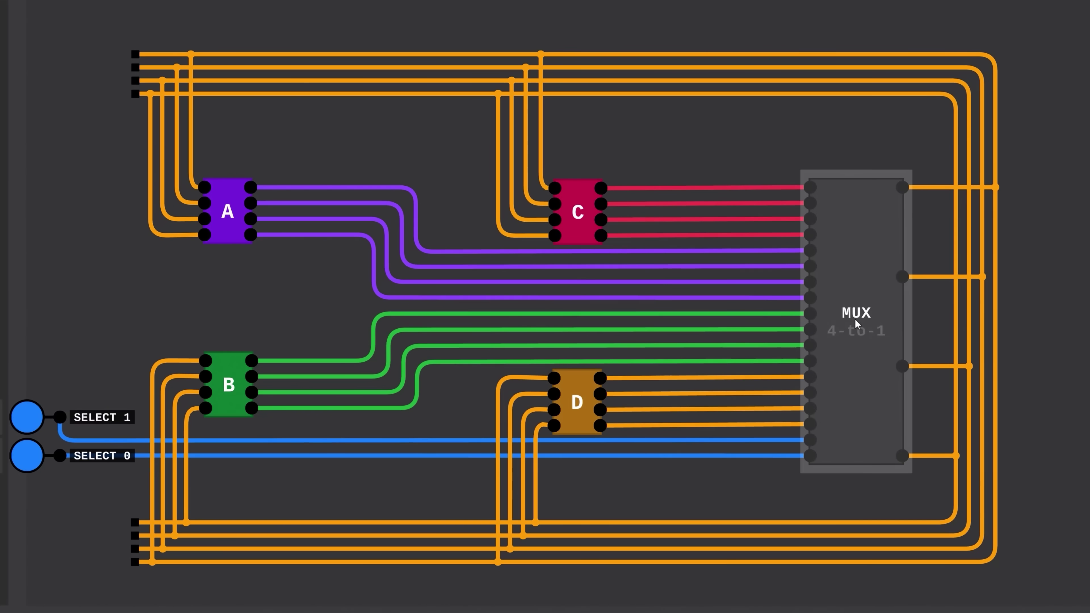
key("Delete")
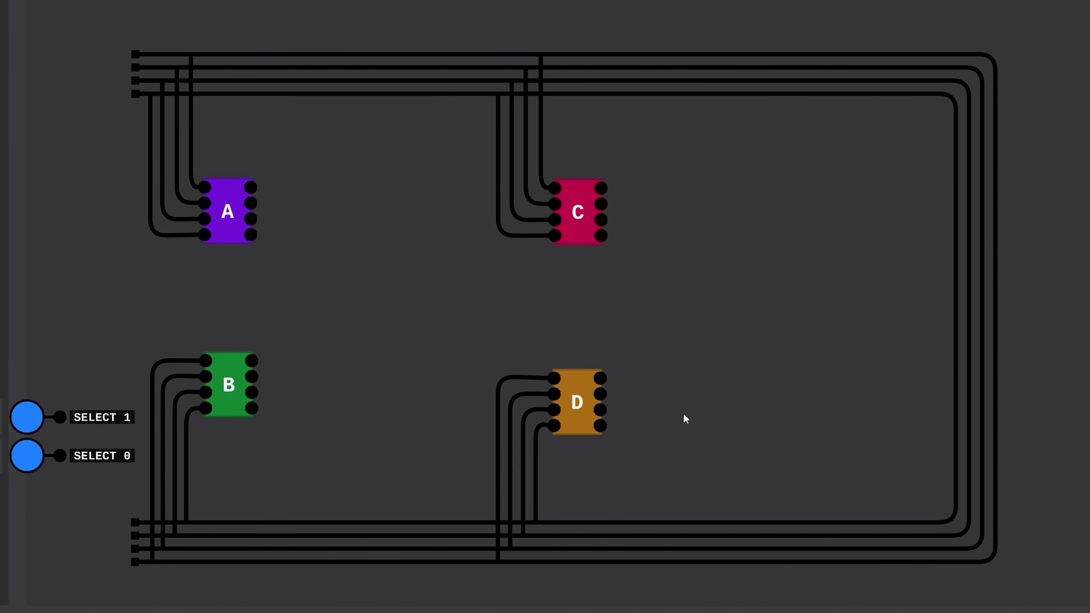
left_click(619, 522)
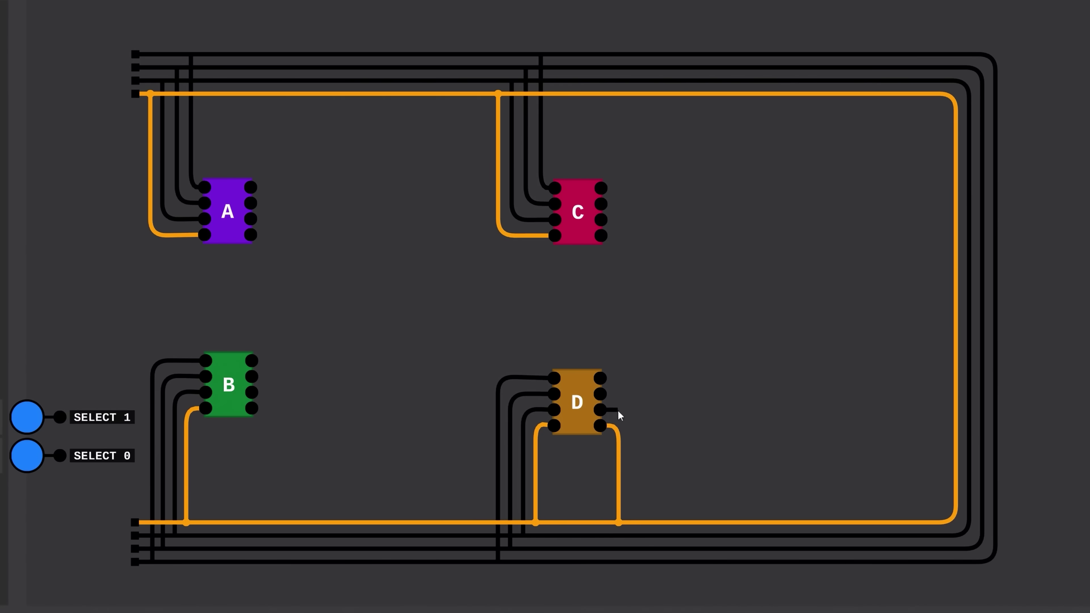
left_click(634, 535)
left_click(600, 394)
left_click(648, 394)
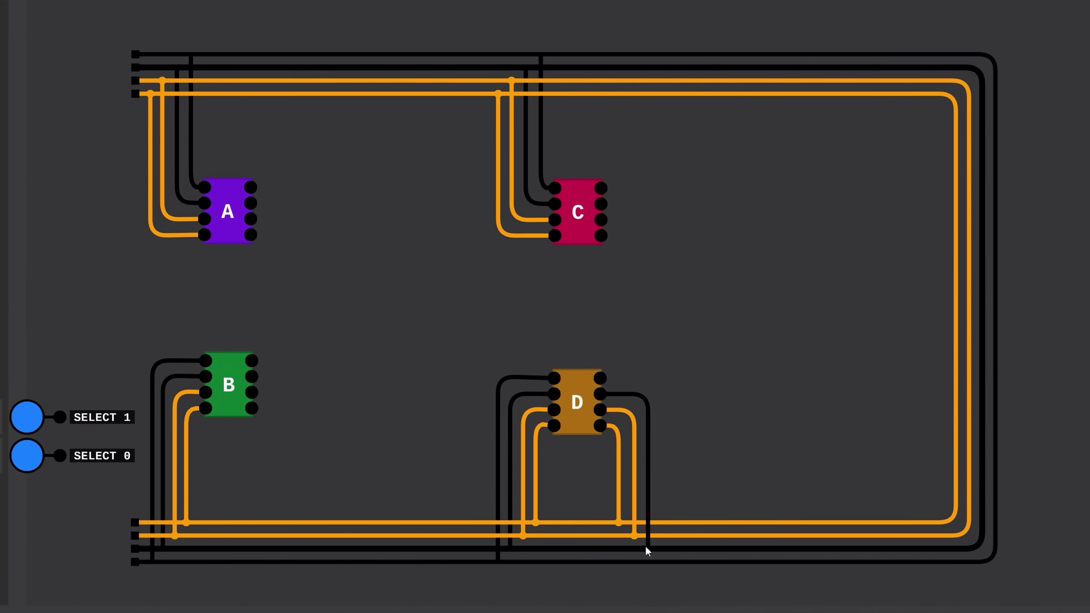
left_click(647, 549)
left_click(662, 378)
left_click(662, 562)
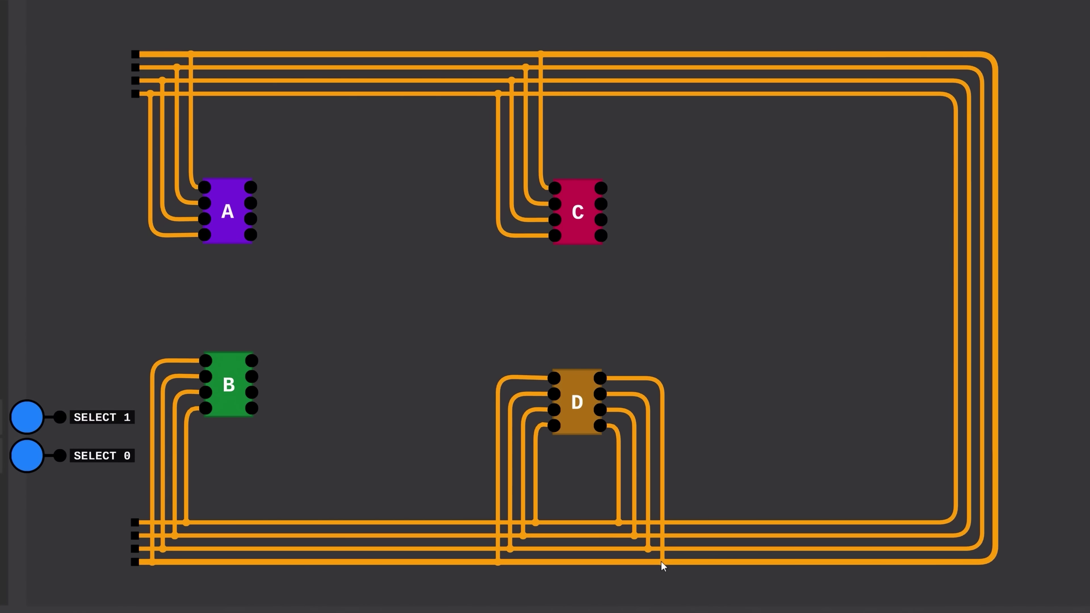
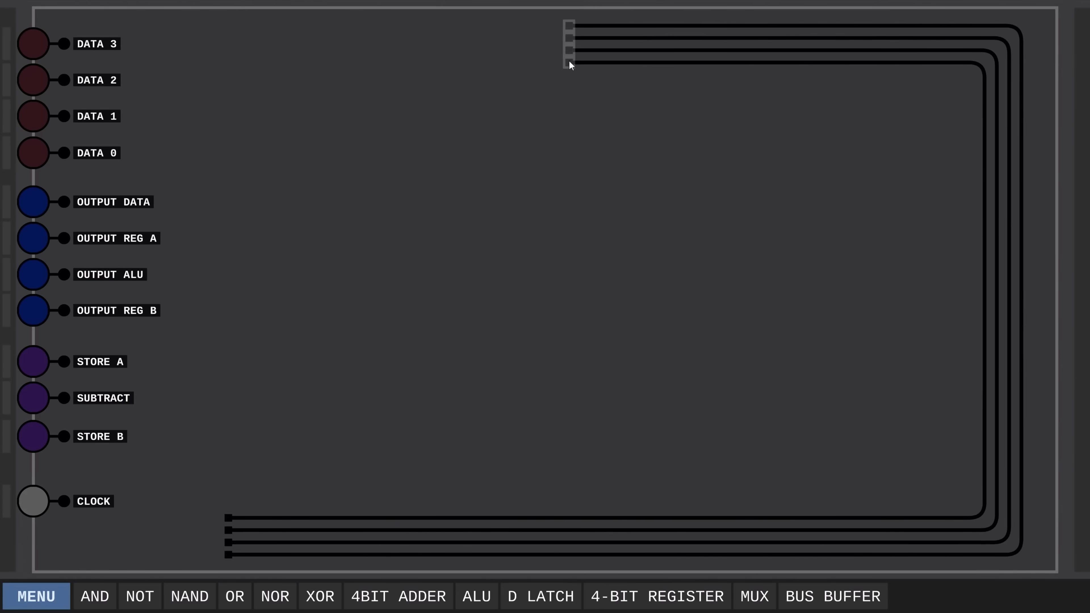
- Place a bus buffer beside the data inputs, wiring OUTPUT DATA to its first input and DATA 3 through DATA 0 to the rest
left_click(817, 586)
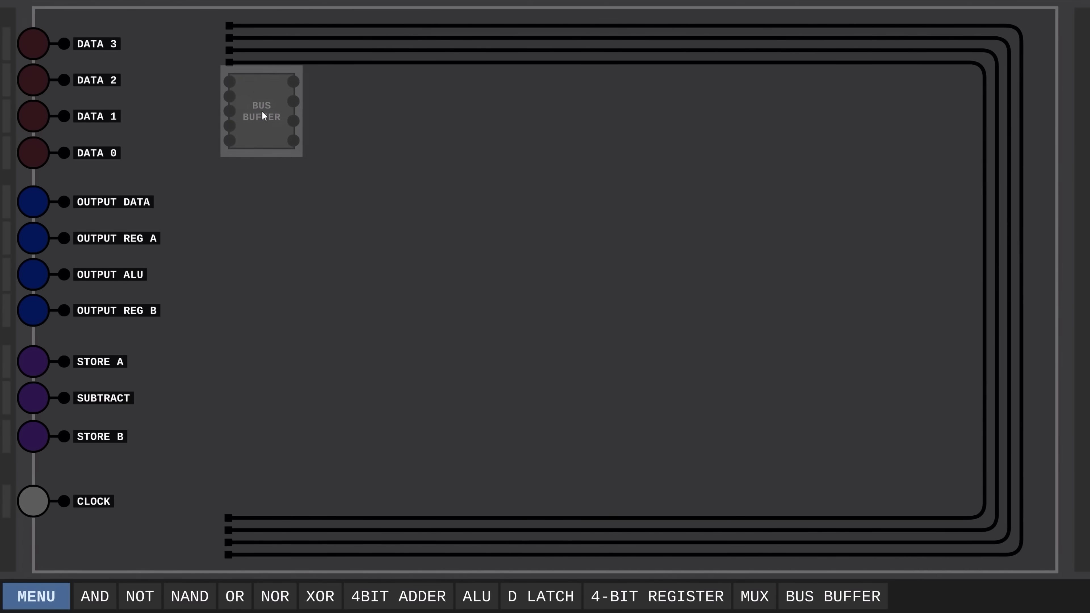
left_click(231, 139)
left_click_drag(64, 152, 194, 153)
left_click_drag(64, 116, 130, 123)
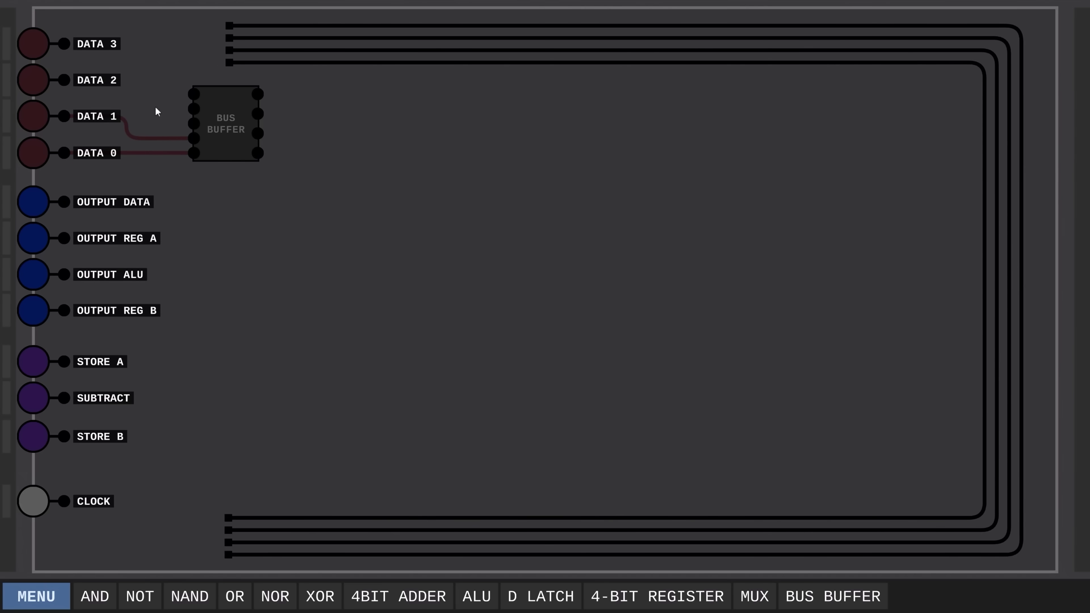
left_click_drag(108, 83, 193, 123)
left_click_drag(85, 47, 194, 110)
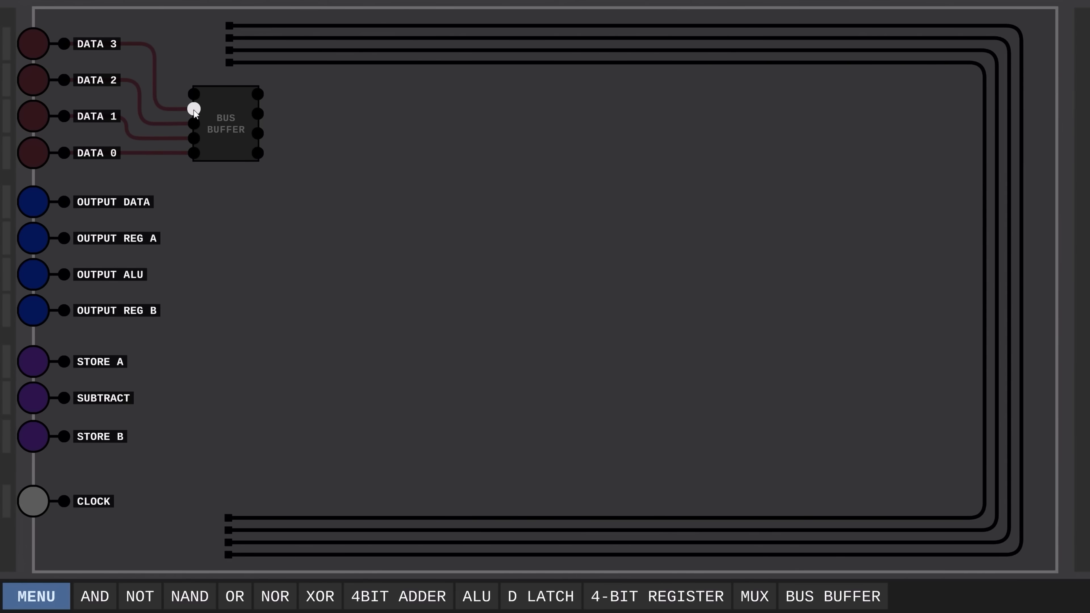
left_click_drag(63, 201, 194, 94)
- Wire the data bus buffer's four outputs onto the upper bus lines, first output to the outermost line and last to the innermost
left_click_drag(257, 94, 293, 26)
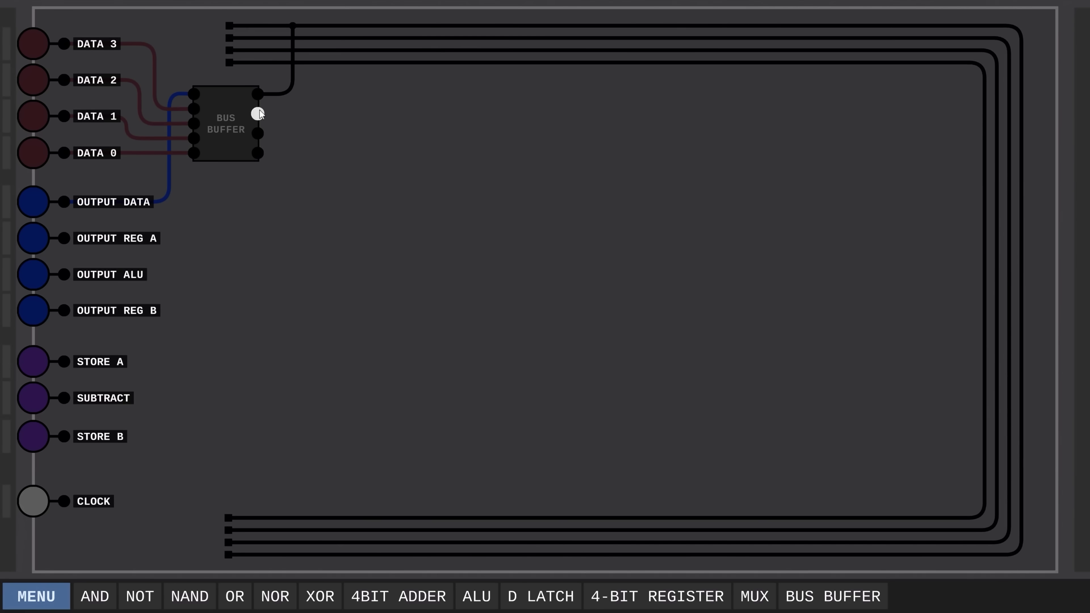
left_click_drag(258, 114, 305, 38)
left_click_drag(258, 134, 318, 50)
left_click_drag(258, 153, 311, 153)
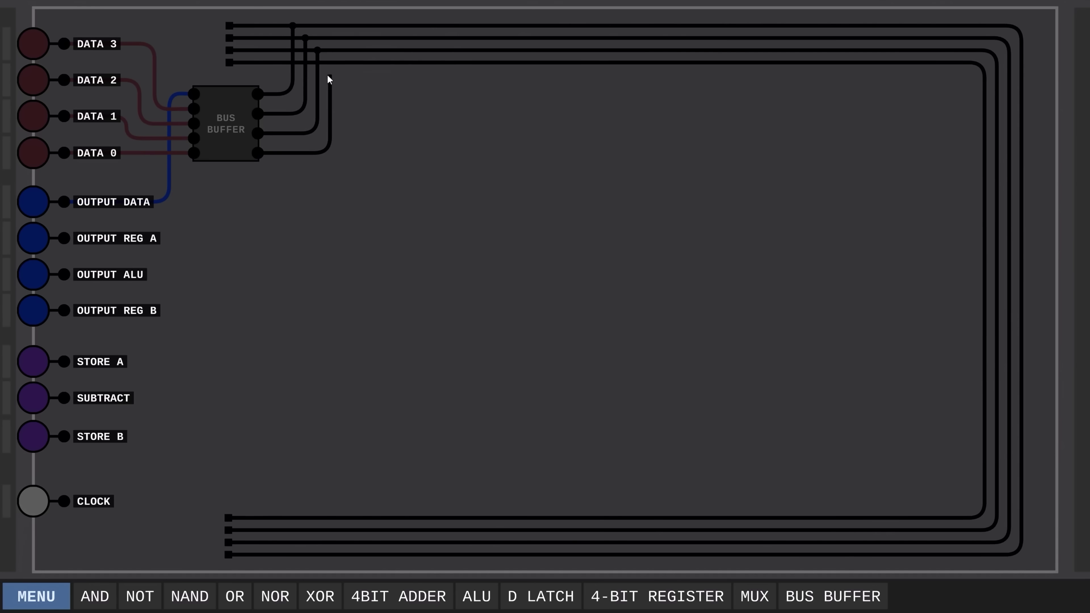
left_click_drag(329, 79, 330, 62)
- Place two 4-bit registers, one above the other, and wire the four bus lines to each one's first four inputs, outermost line first
left_click_drag(656, 597, 489, 161)
left_click_drag(405, 26, 423, 118)
left_click_drag(393, 38, 424, 156)
left_click_drag(368, 63, 424, 175)
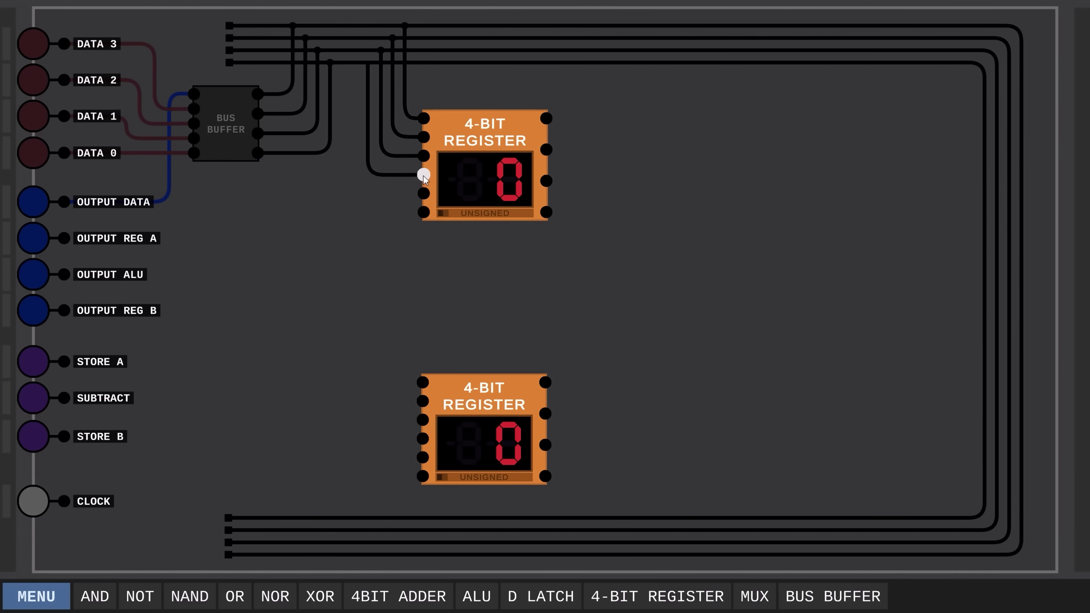
left_click_drag(368, 555, 422, 383)
left_click_drag(380, 542, 423, 420)
left_click_drag(404, 518, 423, 439)
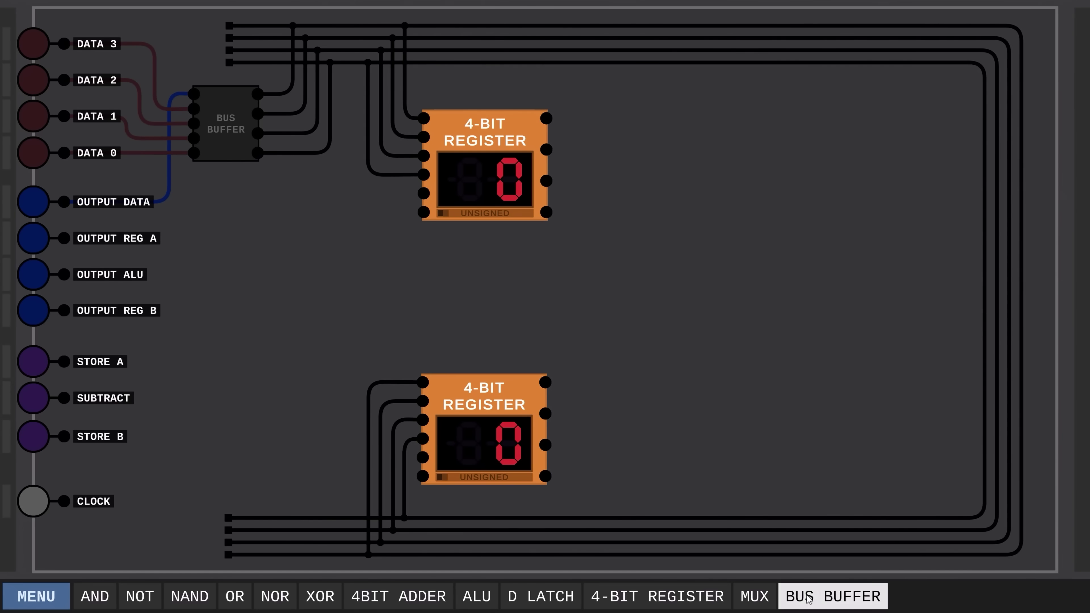
- Place a bus buffer beside each register and wire the upper register's four outputs to the last four inputs of its buffer
left_click_drag(810, 599, 759, 131)
left_click_drag(546, 118, 726, 116)
left_click_drag(546, 149, 726, 131)
left_click_drag(546, 180, 726, 147)
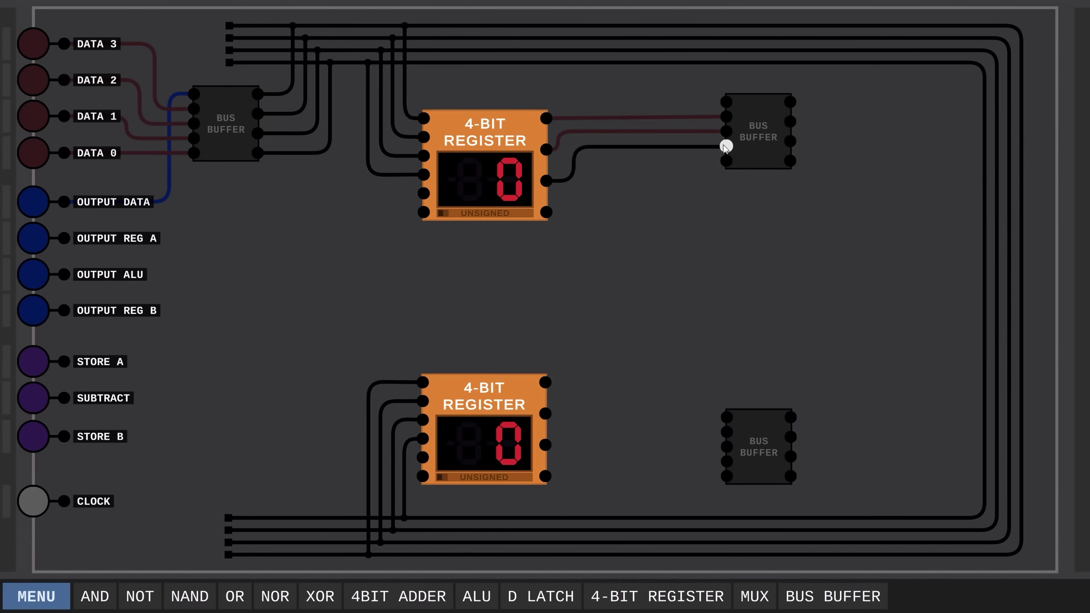
left_click_drag(547, 212, 726, 161)
- Wire the lower register's four outputs to the last four inputs of the bus buffer beside it
left_click_drag(545, 382, 726, 433)
left_click_drag(545, 414, 726, 447)
left_click_drag(545, 445, 726, 461)
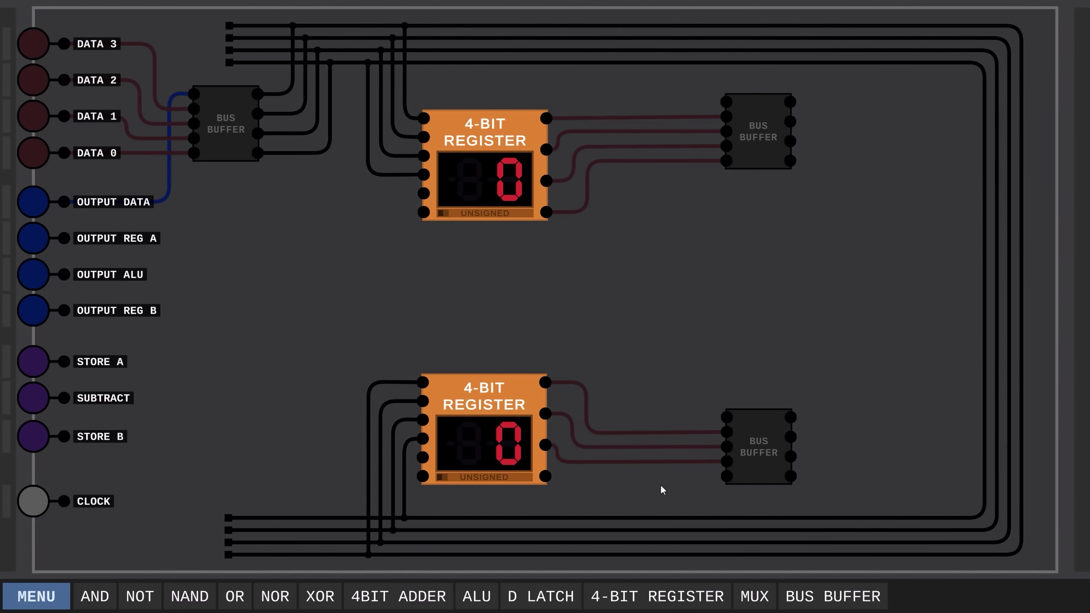
left_click_drag(545, 476, 727, 476)
- Wire both register buffers' outputs onto the bus lines beside them, first output to the outermost line and last to the innermost
left_click_drag(791, 476, 815, 518)
left_click_drag(790, 456, 828, 530)
left_click_drag(790, 437, 840, 542)
left_click_drag(790, 418, 854, 555)
left_click_drag(791, 161, 855, 62)
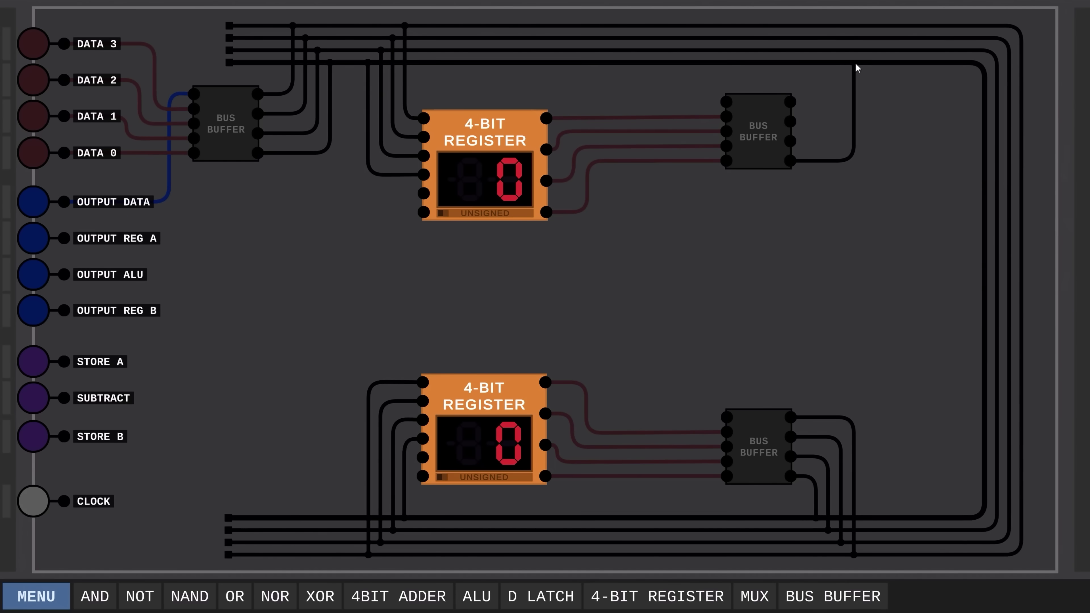
left_click_drag(790, 141, 842, 50)
left_click_drag(790, 122, 829, 37)
left_click_drag(790, 101, 815, 26)
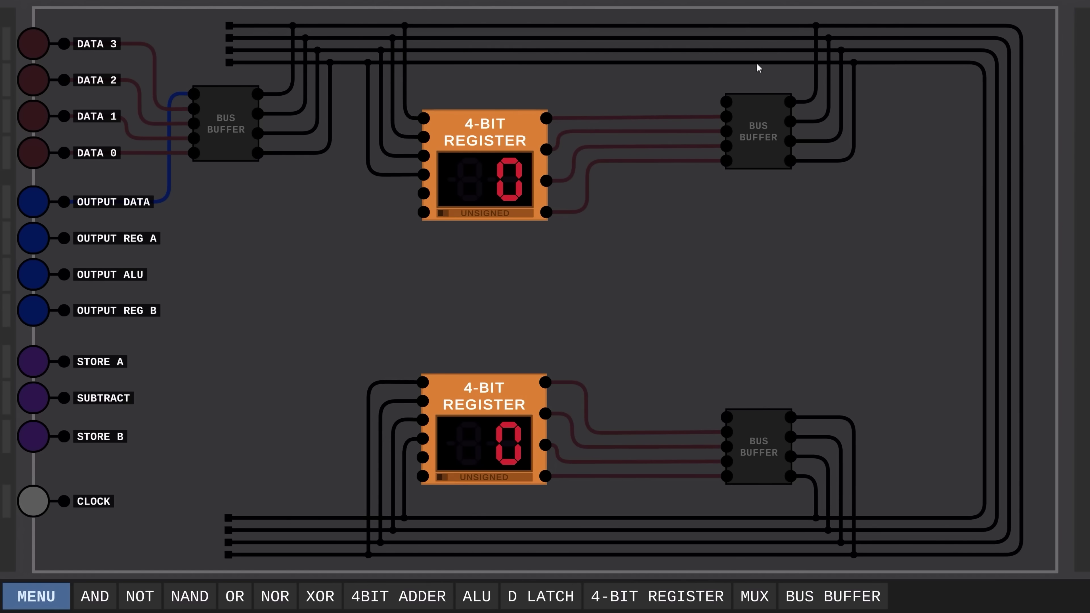
- Place an ALU fed by both registers' outputs, and route its first four outputs through a new bus buffer onto the bus
left_click(477, 596)
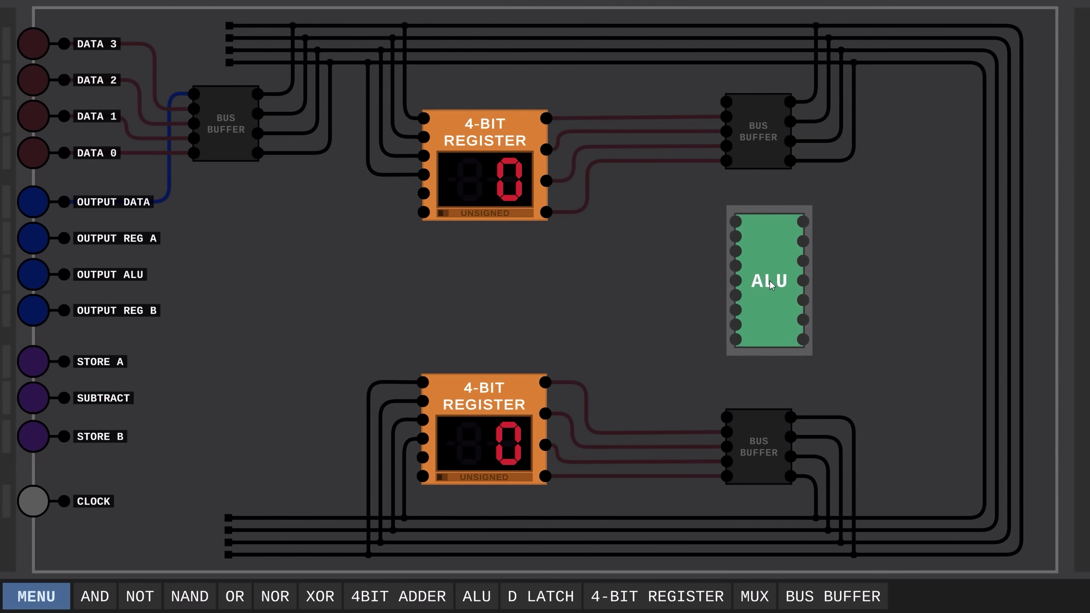
left_click(770, 279)
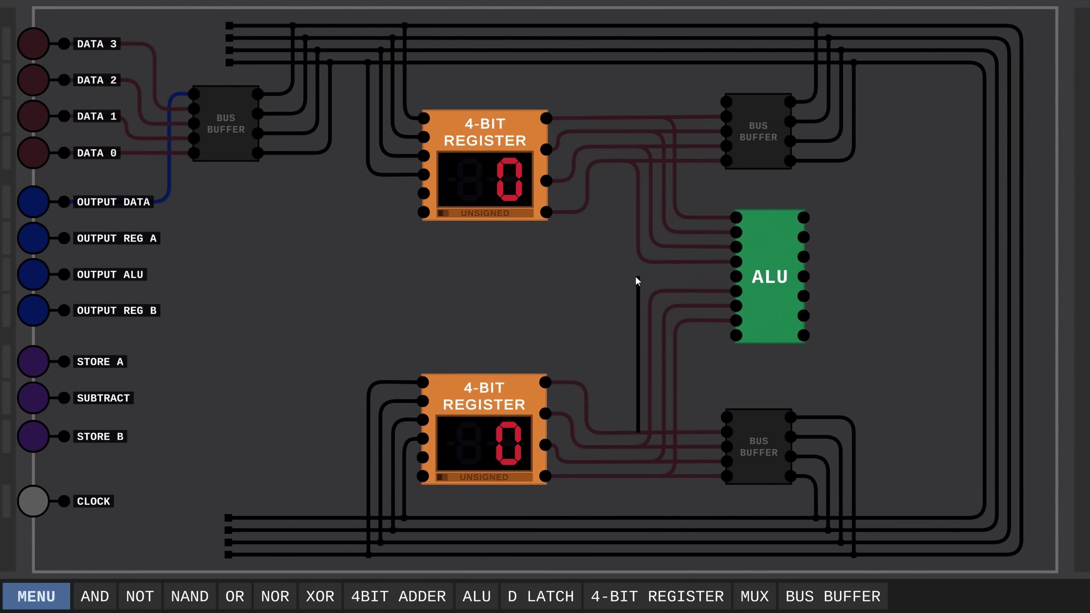
left_click(833, 596)
left_click(923, 272)
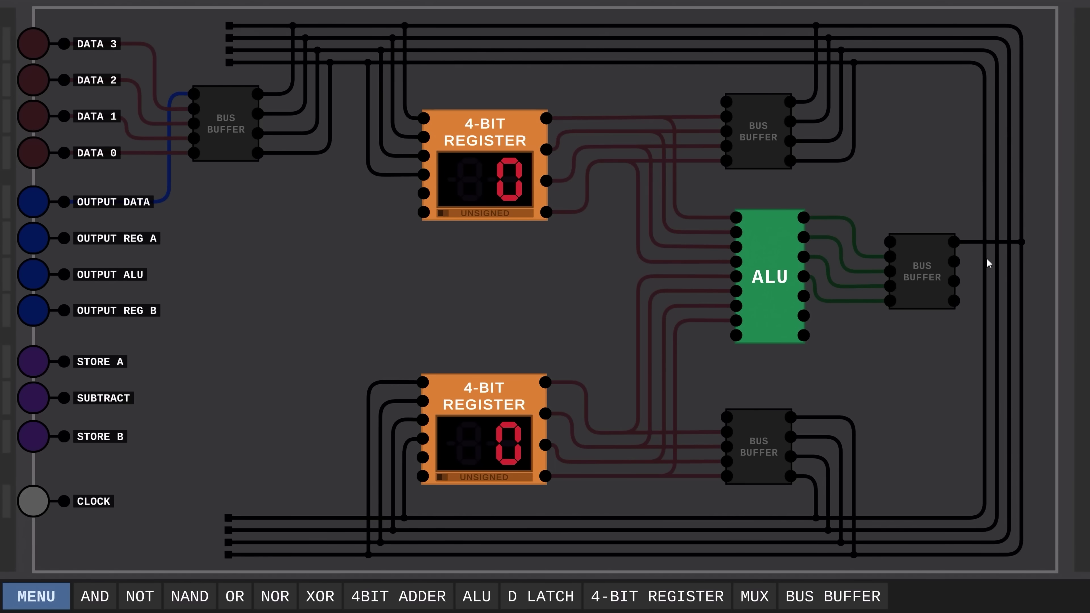
left_click(954, 300)
left_click(983, 301)
- Wire OUTPUT REG A to the first input of the upper register's bus buffer, routing it above the register
left_click(65, 238)
left_click(193, 238)
left_click(193, 174)
left_click(346, 174)
left_click(348, 101)
left_click(726, 102)
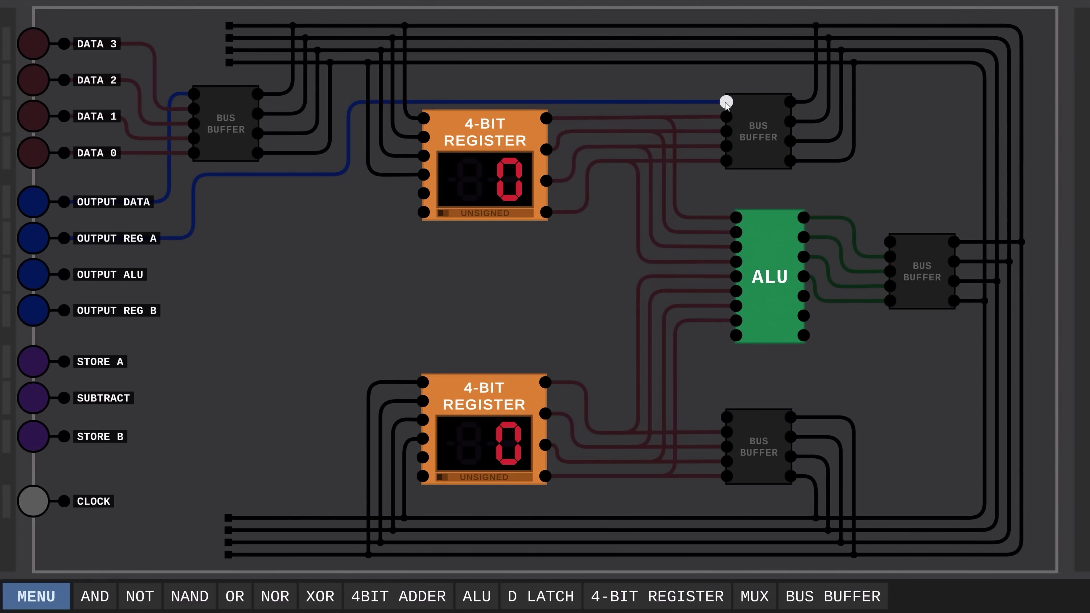
- Wire OUTPUT REG B to the first input of the lower register's bus buffer, routing it above that register
left_click(193, 311)
left_click(193, 365)
left_click(601, 365)
left_click(601, 417)
left_click(726, 417)
- Wire OUTPUT ALU to the first input of the ALU's bus buffer, routing it underneath the ALU
left_click(64, 275)
left_click(209, 274)
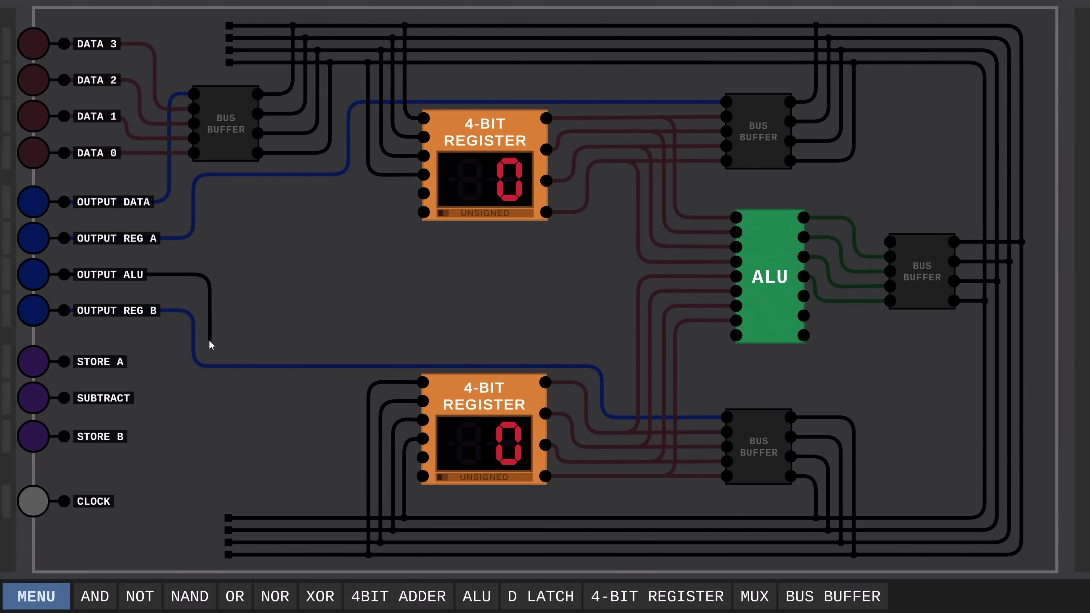
left_click(210, 351)
left_click(872, 351)
left_click(872, 242)
left_click(890, 242)
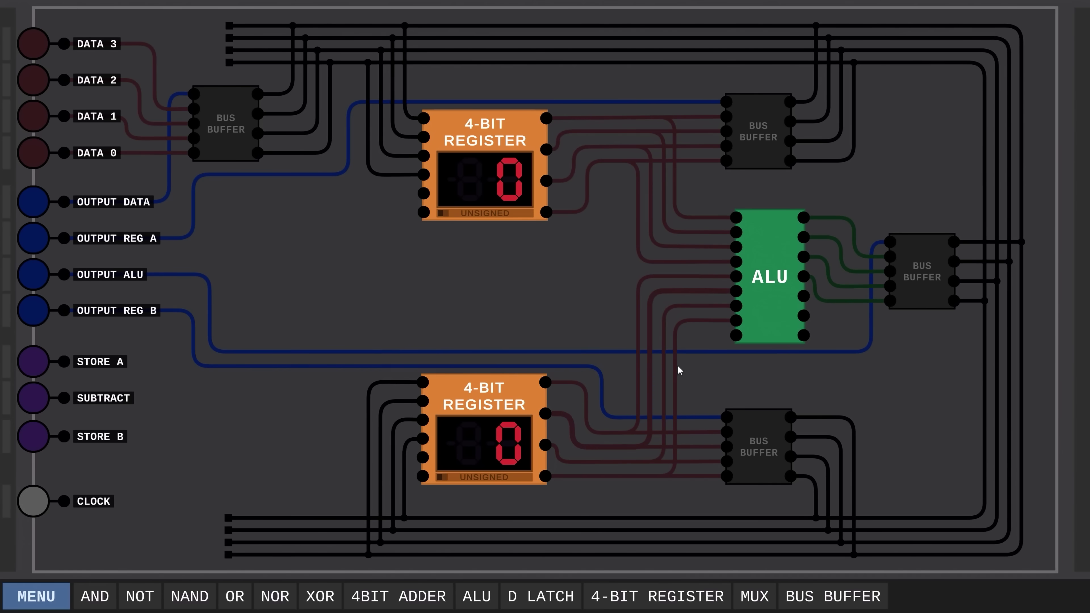
- Wire STORE A to the fifth input of the upper register
left_click(64, 363)
left_click(176, 362)
left_click(176, 382)
left_click(318, 382)
left_click(317, 194)
left_click(423, 193)
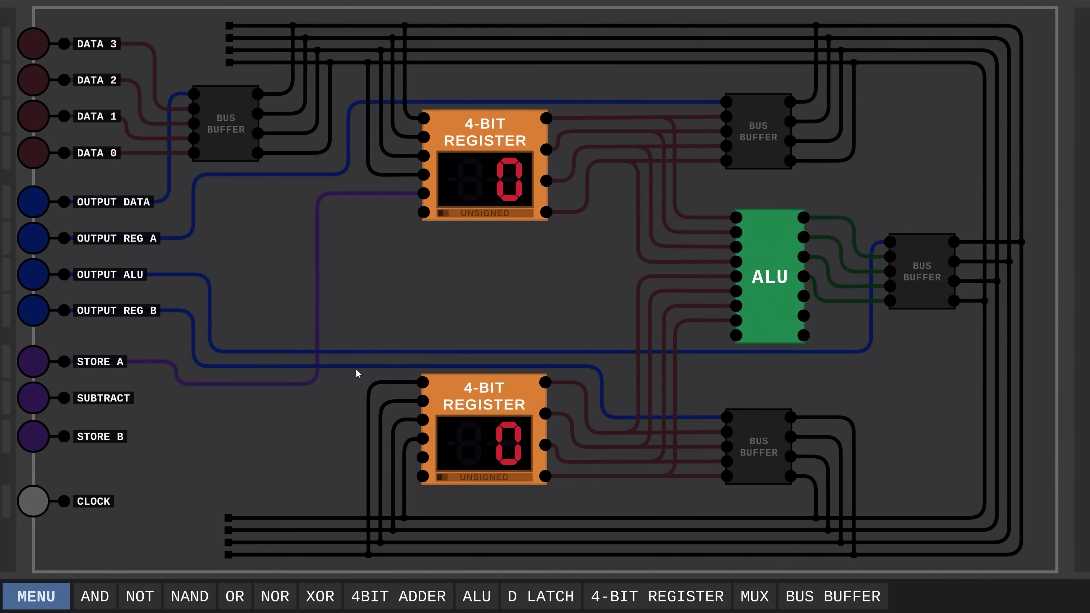
- Wire STORE B to the fifth input of the lower register
left_click(63, 436)
left_click(176, 437)
left_click(177, 415)
left_click(333, 416)
left_click(332, 457)
left_click(423, 457)
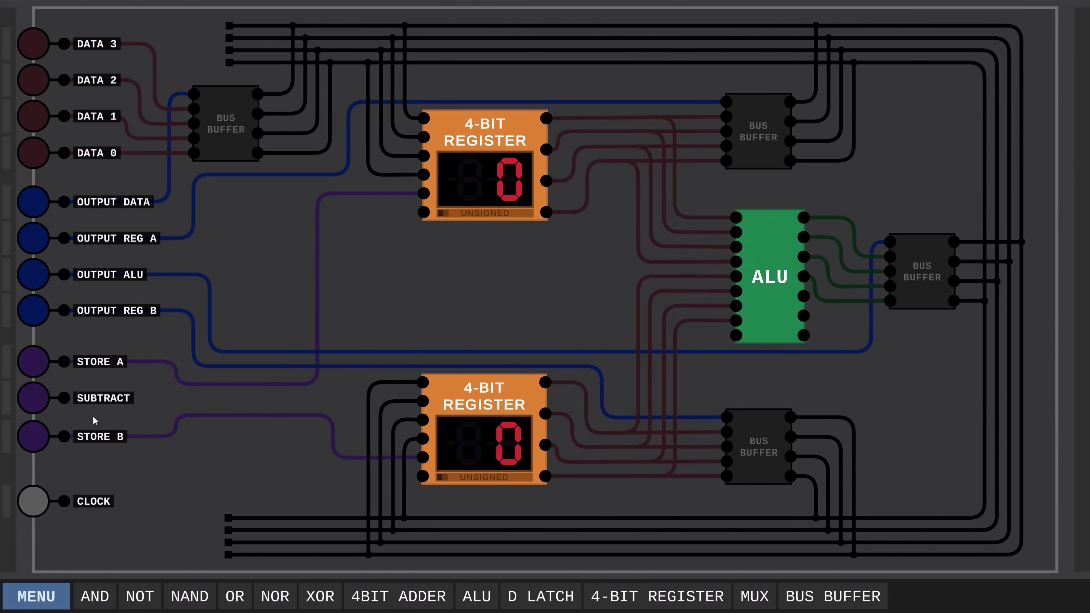
- Wire SUBTRACT to the last input of the ALU, routing it between the two registers
left_click(64, 398)
left_click(333, 398)
left_click(333, 335)
left_click(736, 335)
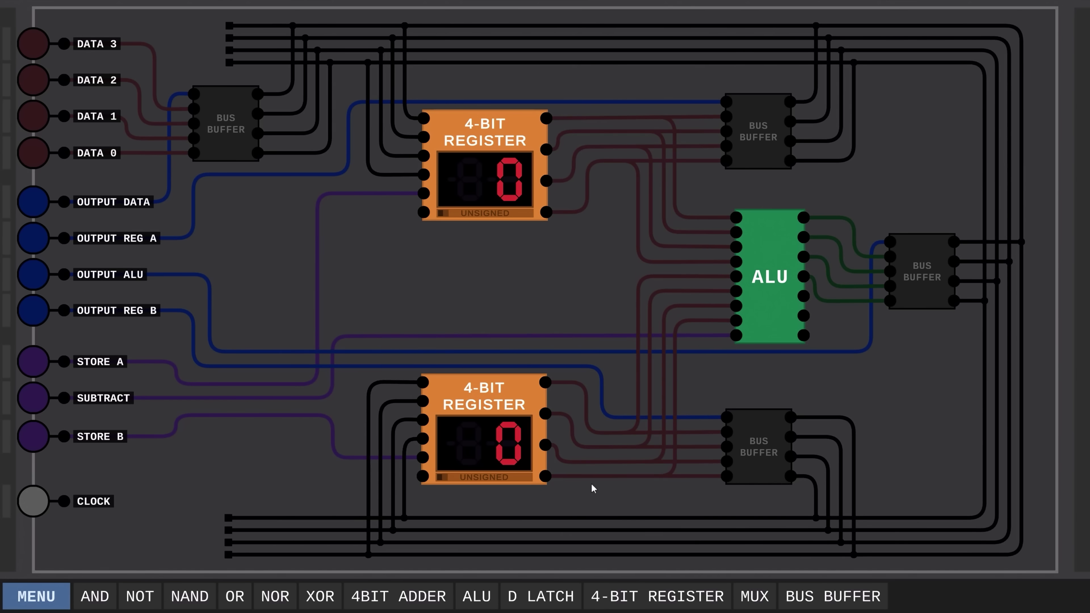
- Wire CLOCK to the lower register's last input and branch it to the upper register's last input
left_click(64, 501)
left_click(196, 478)
left_click(422, 476)
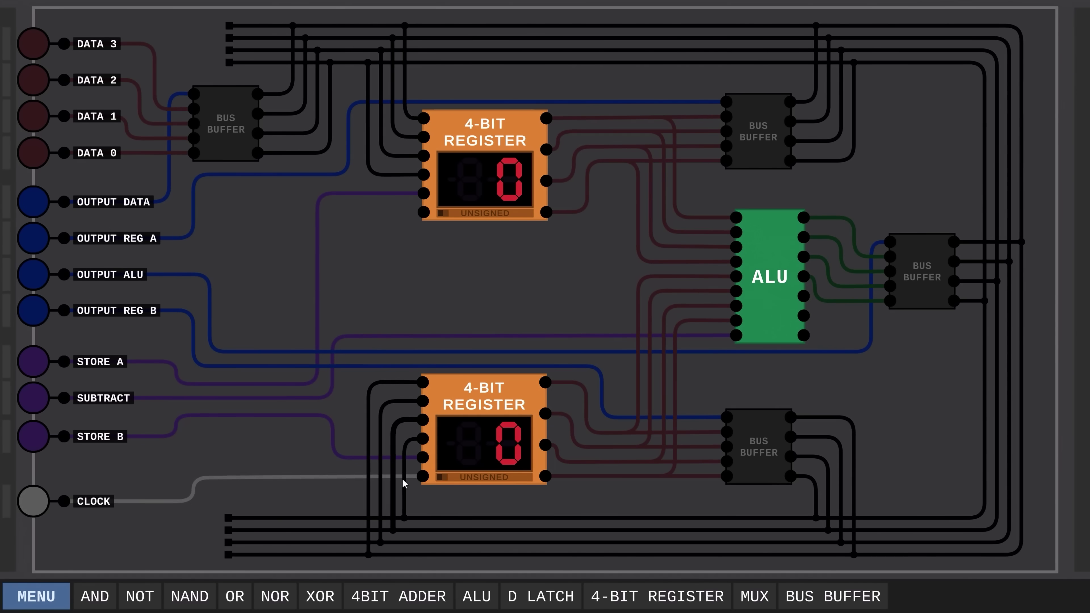
left_click(352, 476)
left_click(352, 213)
left_click(424, 212)
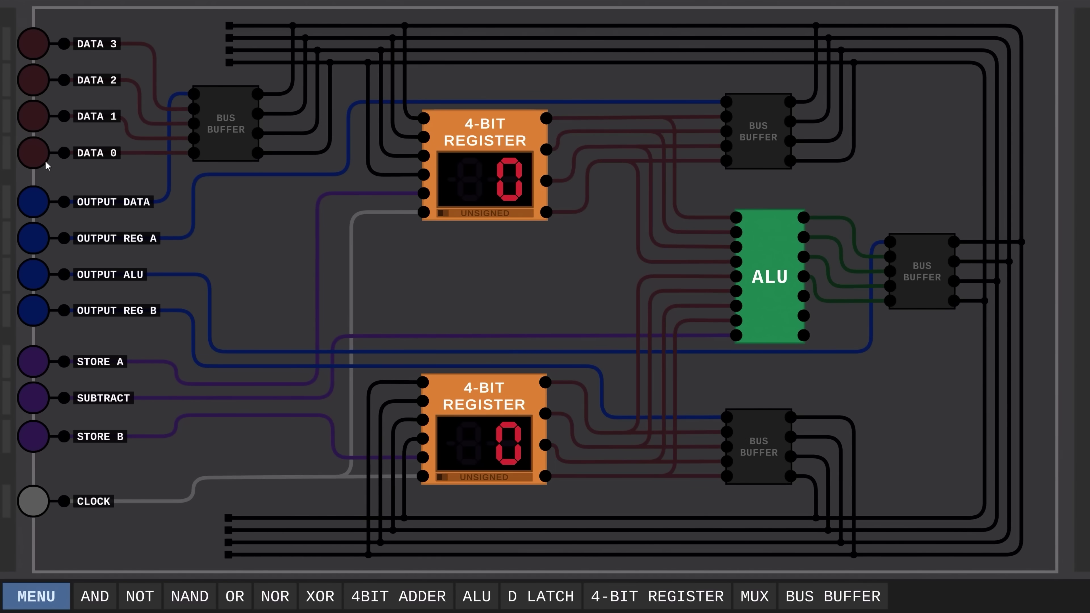
- Load 3 into register A by turning on DATA 0, DATA 1, OUTPUT DATA and STORE A, and pulsing CLOCK
left_click(40, 154)
left_click(36, 120)
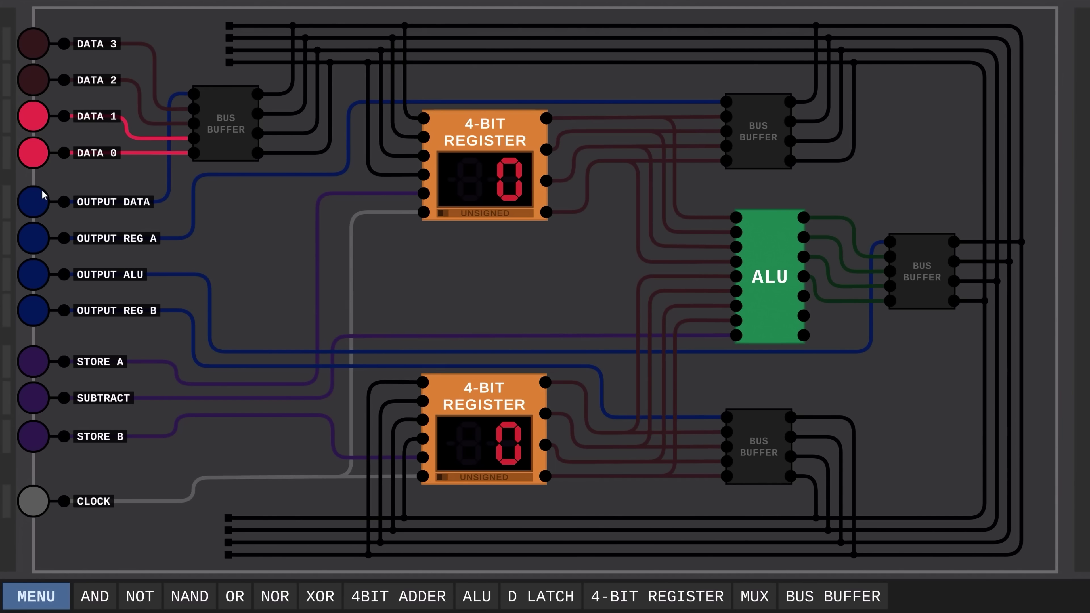
left_click(36, 205)
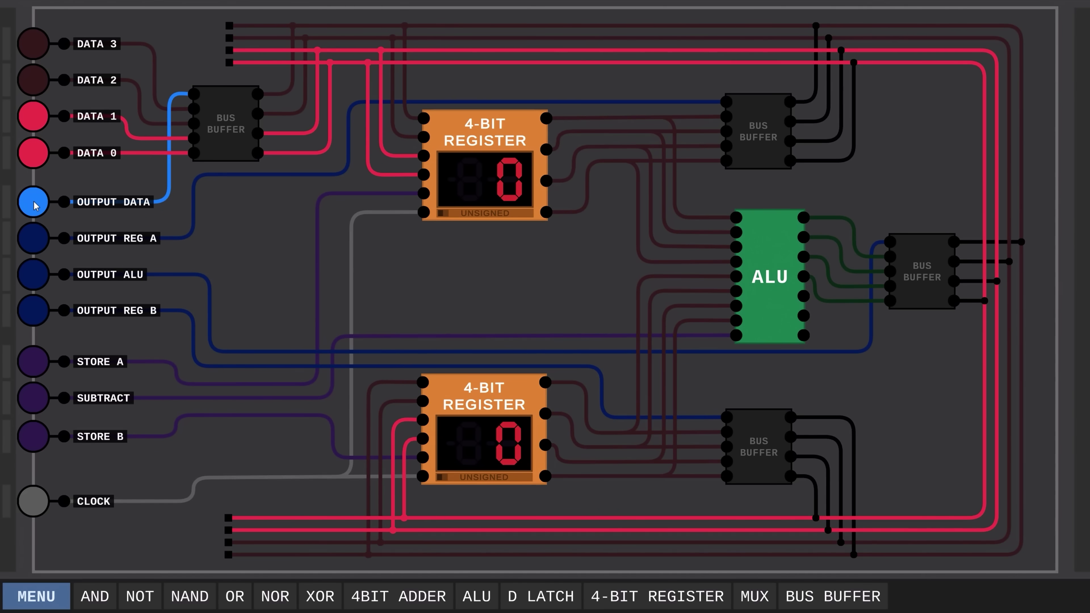
left_click(37, 369)
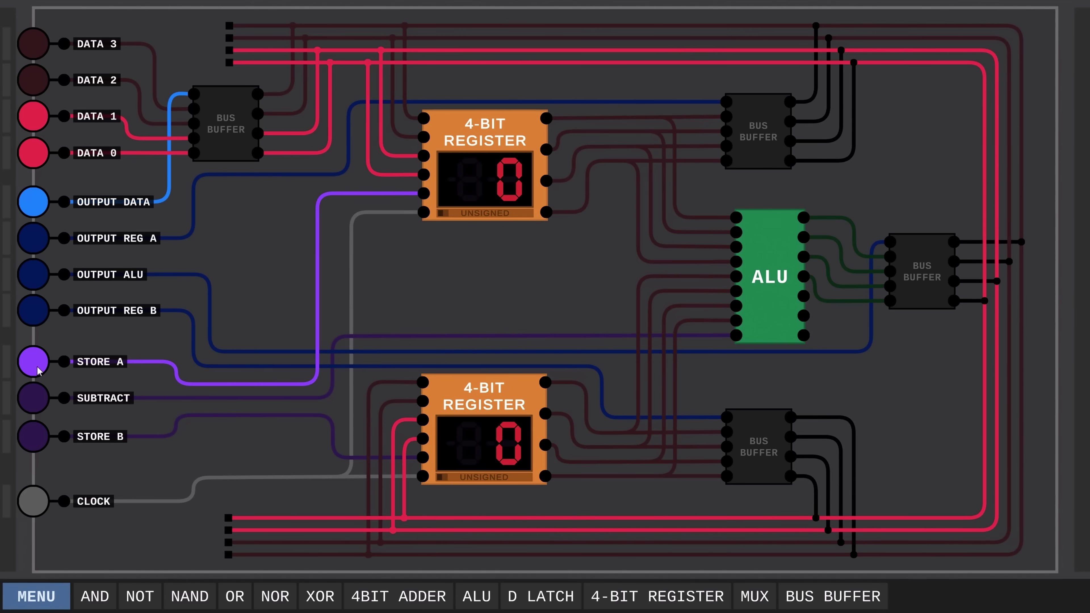
left_click(35, 502)
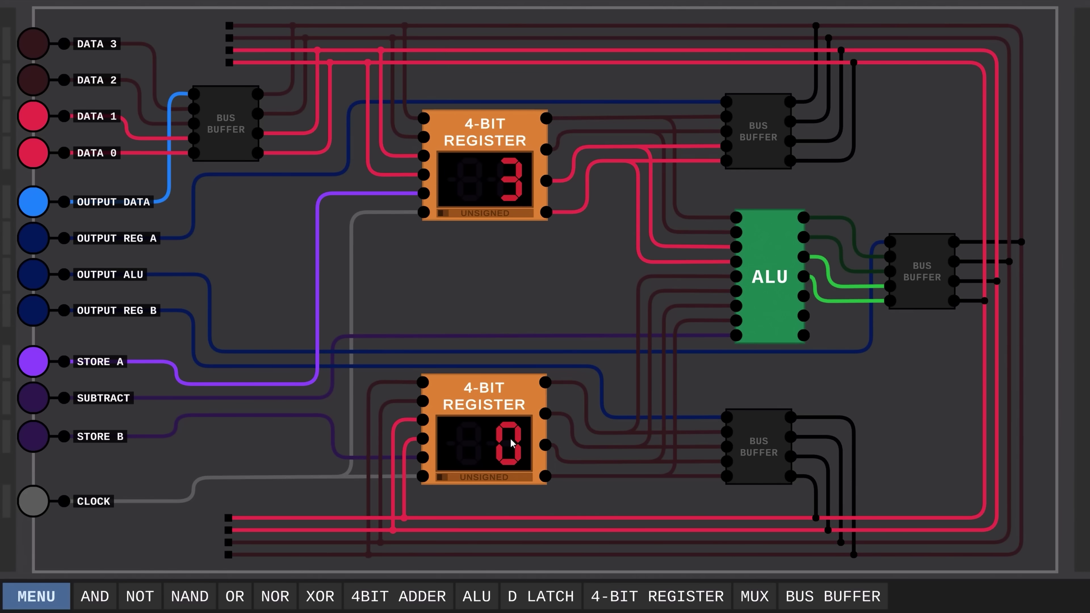
- Replace OUTPUT DATA with OUTPUT ALU and STORE A with STORE B, and pulse CLOCK to store the ALU's sum in register B
left_click(38, 207)
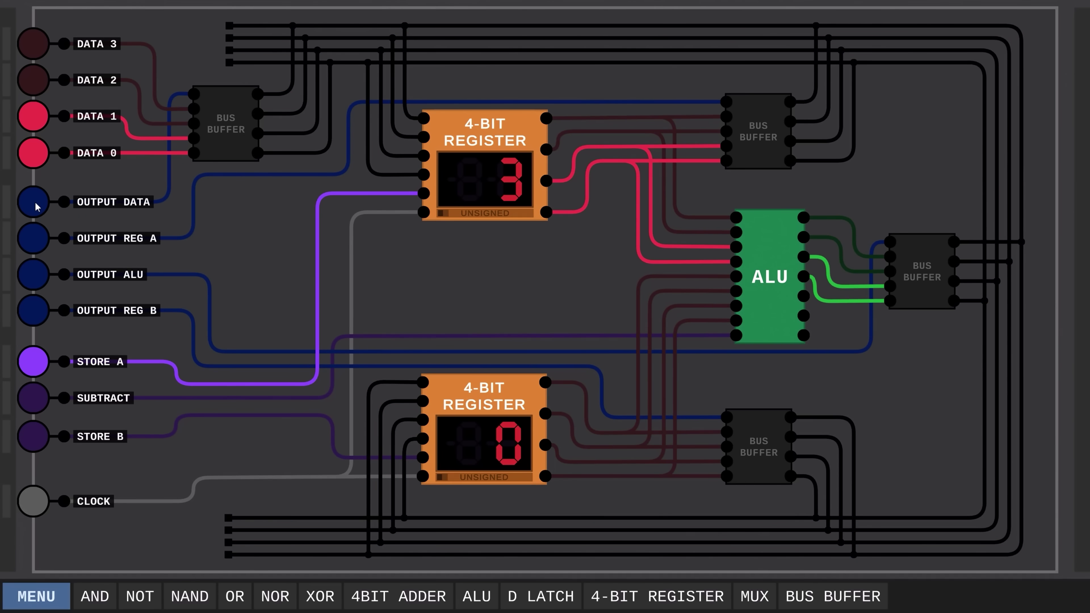
left_click(39, 279)
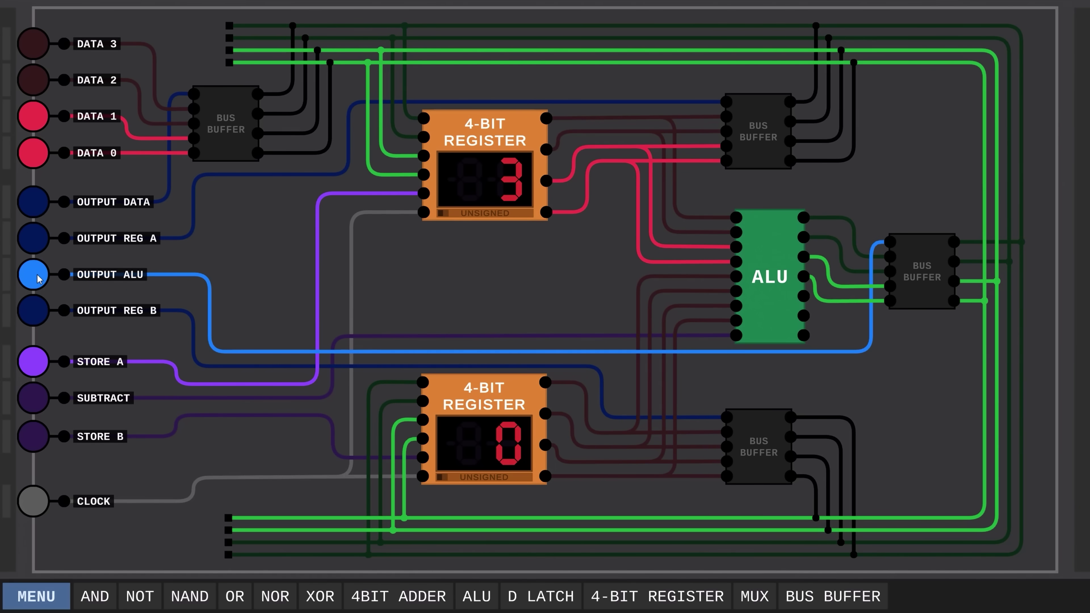
left_click(38, 361)
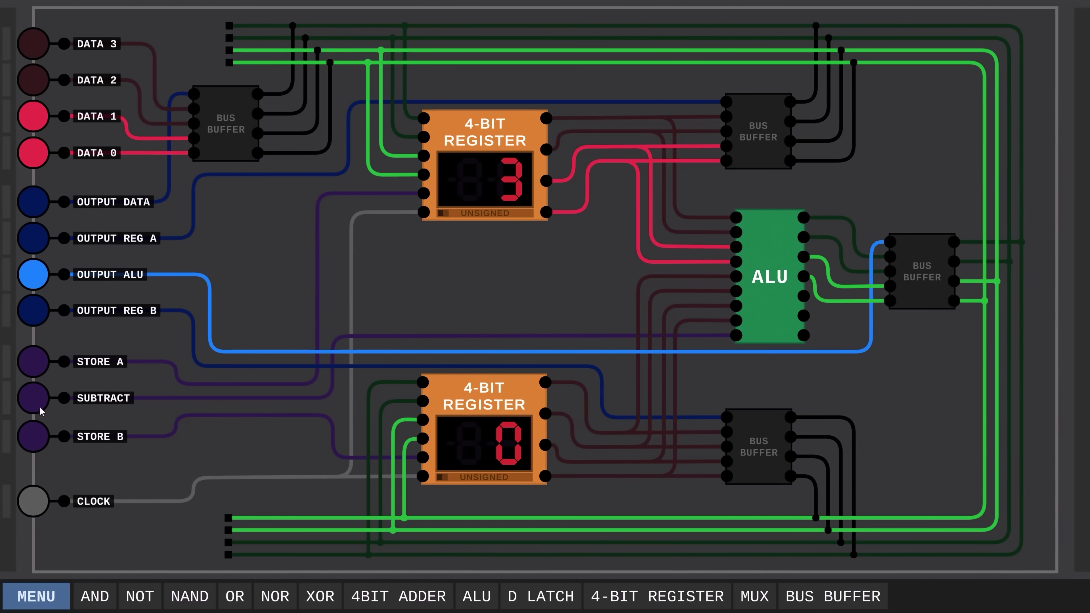
left_click(37, 440)
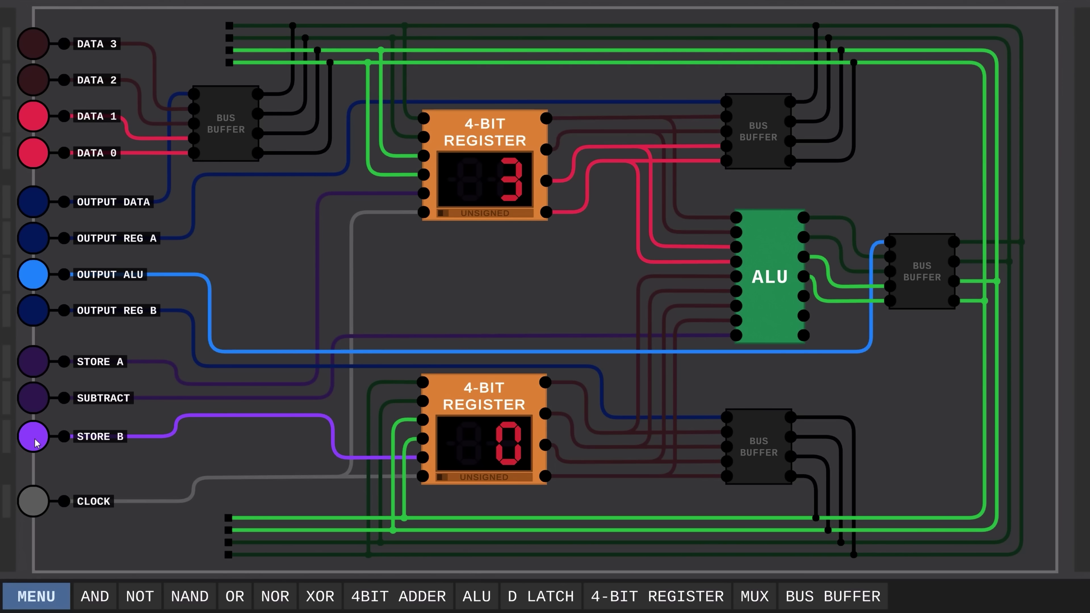
left_click(35, 503)
left_click(35, 503)
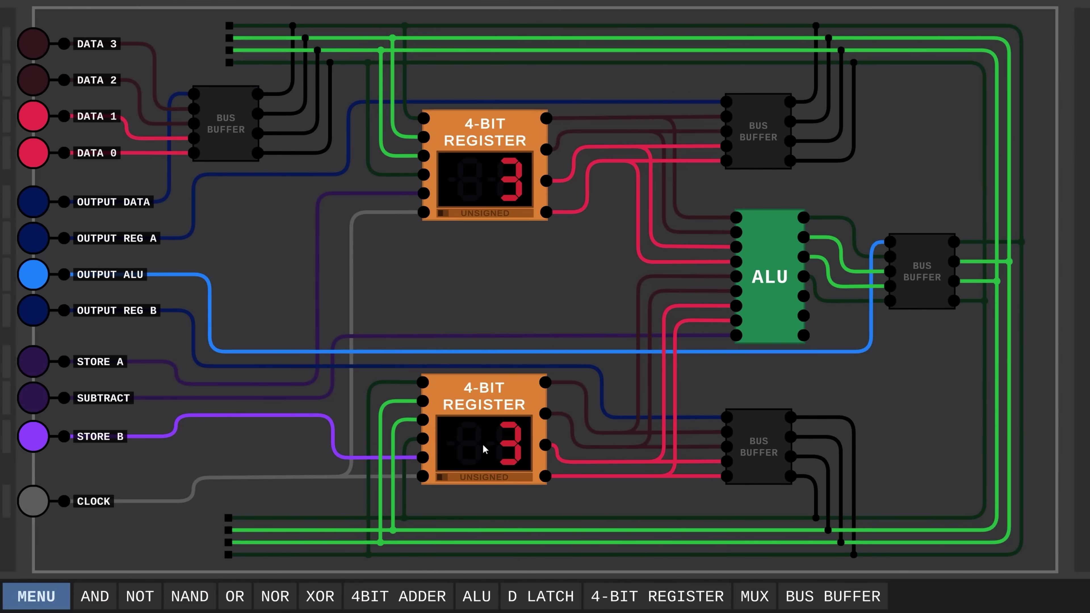
- Keep pulsing CLOCK to add register A to register B until register B holds 15
left_click(35, 504)
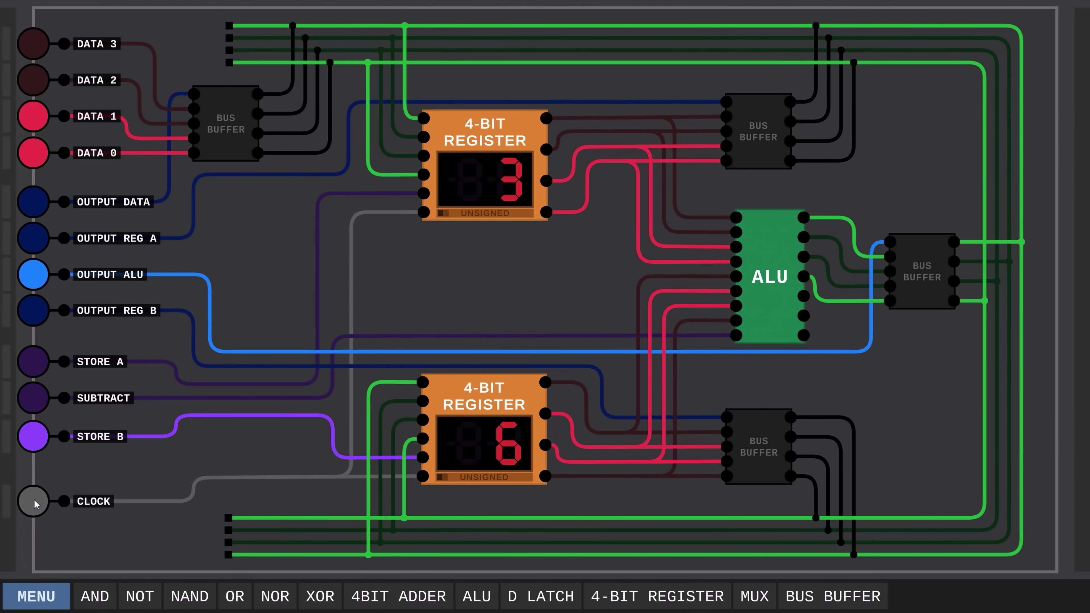
left_click(36, 503)
left_click(36, 503)
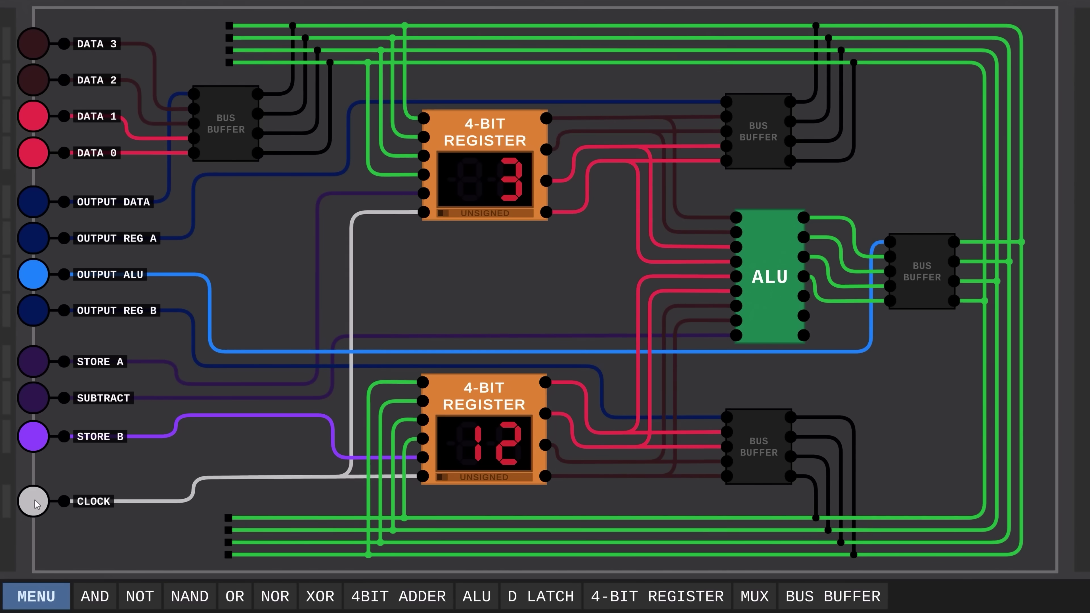
left_click(35, 504)
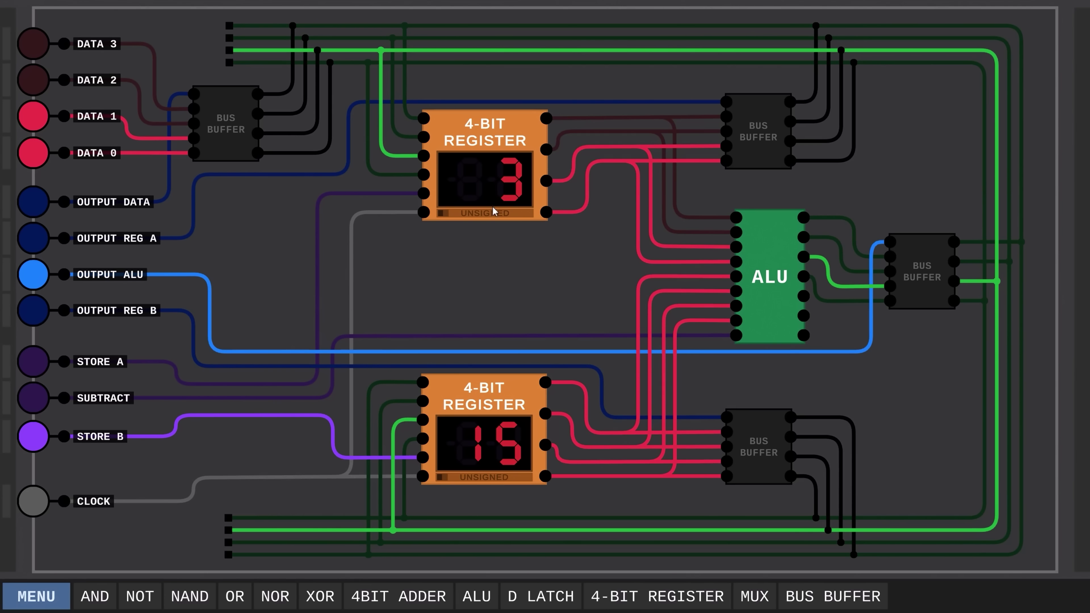
- Copy register B into register A by replacing OUTPUT ALU with OUTPUT REG B and STORE B with STORE A, and pulsing CLOCK
left_click(31, 279)
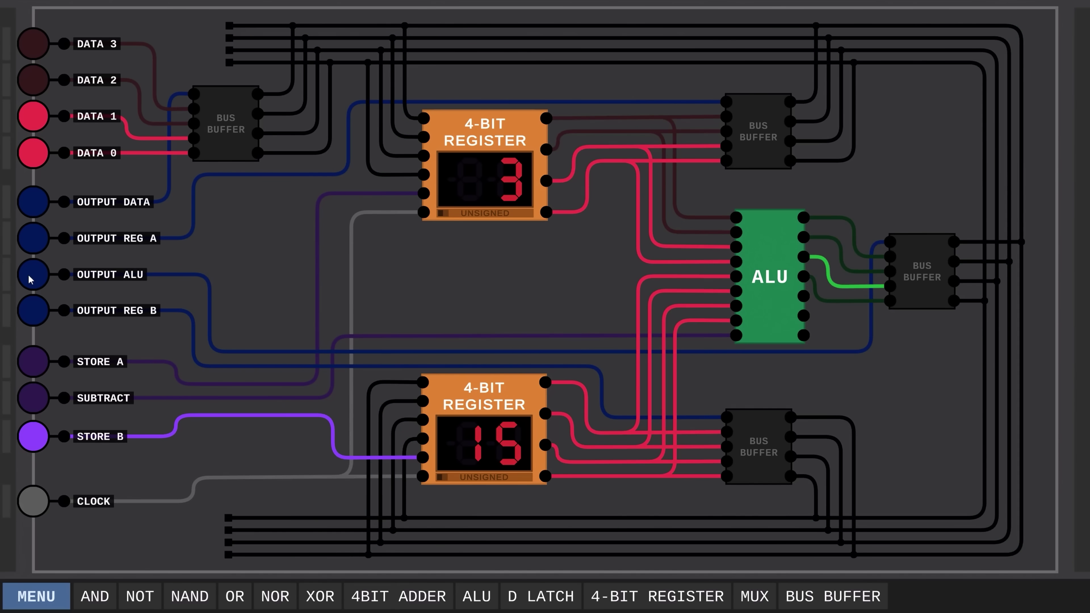
left_click(37, 315)
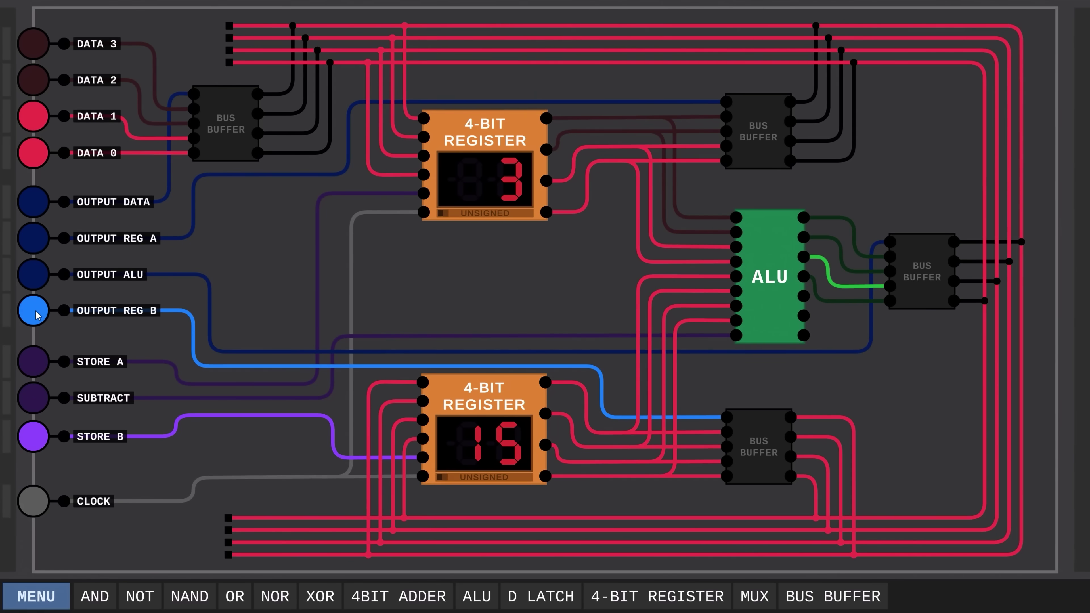
left_click(39, 369)
left_click(34, 442)
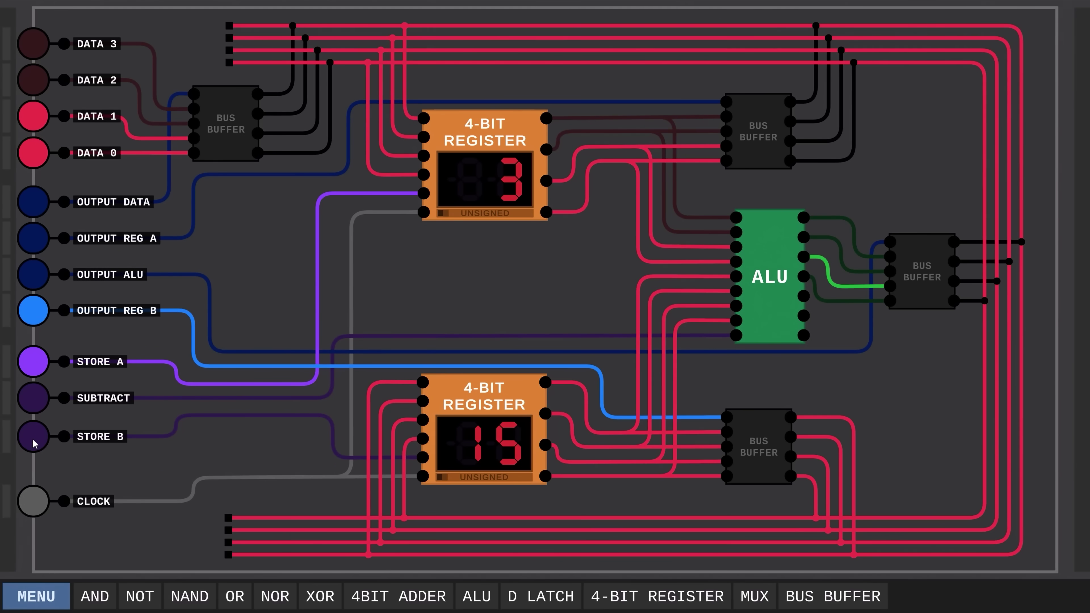
left_click(34, 502)
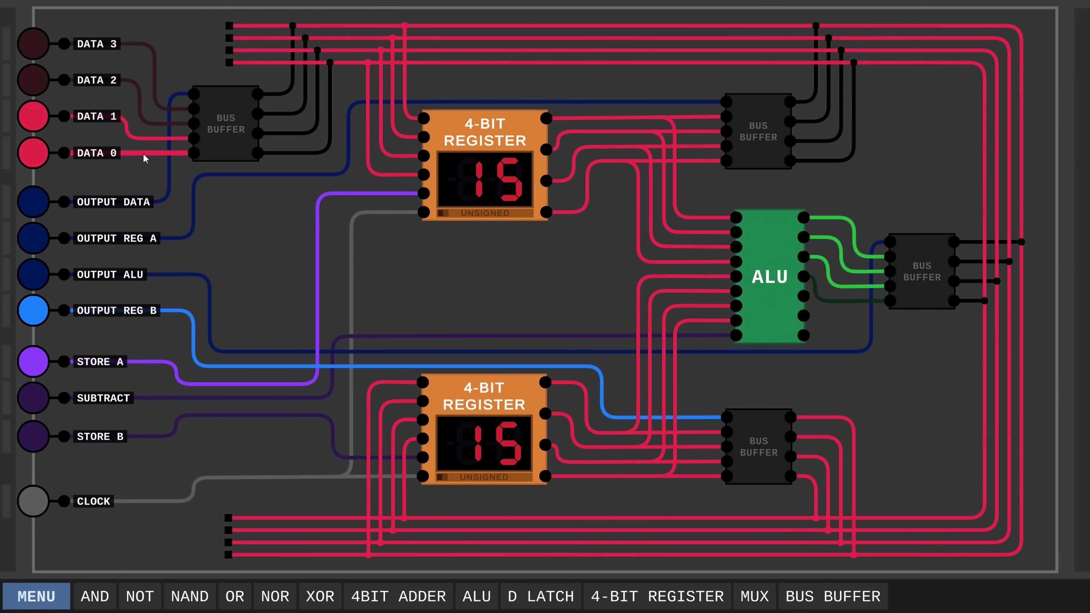
- Load 6 into register B by setting only DATA 2 and DATA 1, enabling only OUTPUT DATA and STORE B, and pulsing CLOCK
left_click(35, 153)
left_click(36, 88)
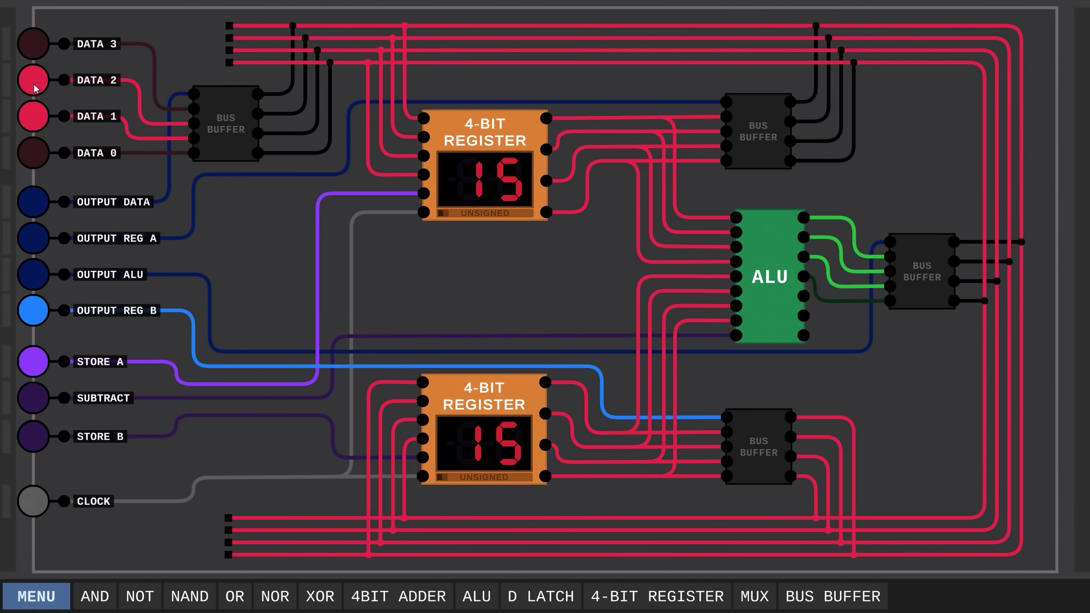
left_click(36, 313)
left_click(33, 208)
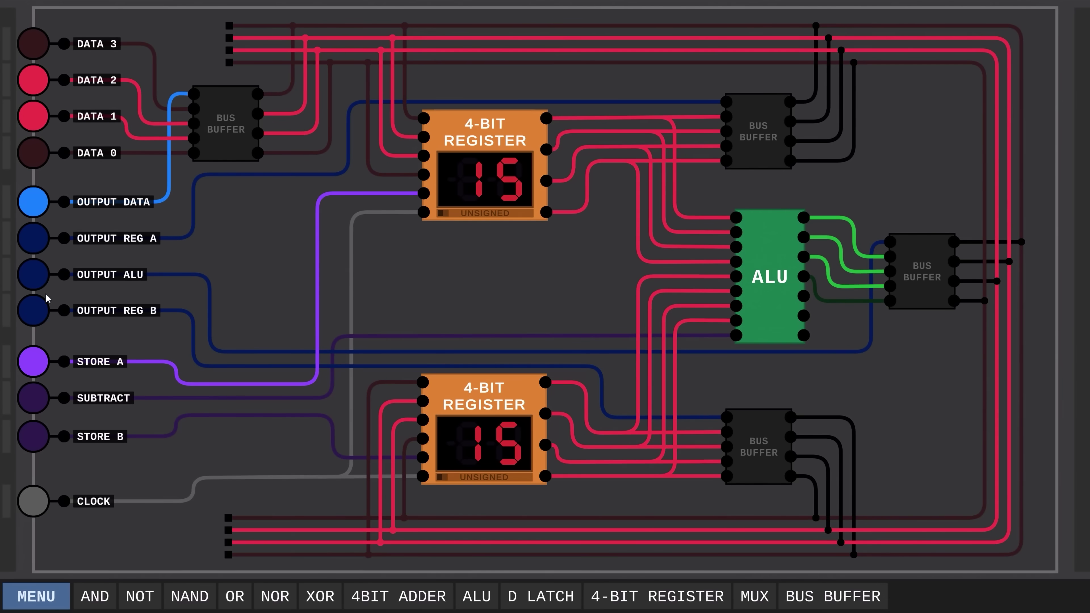
left_click(40, 359)
left_click(39, 438)
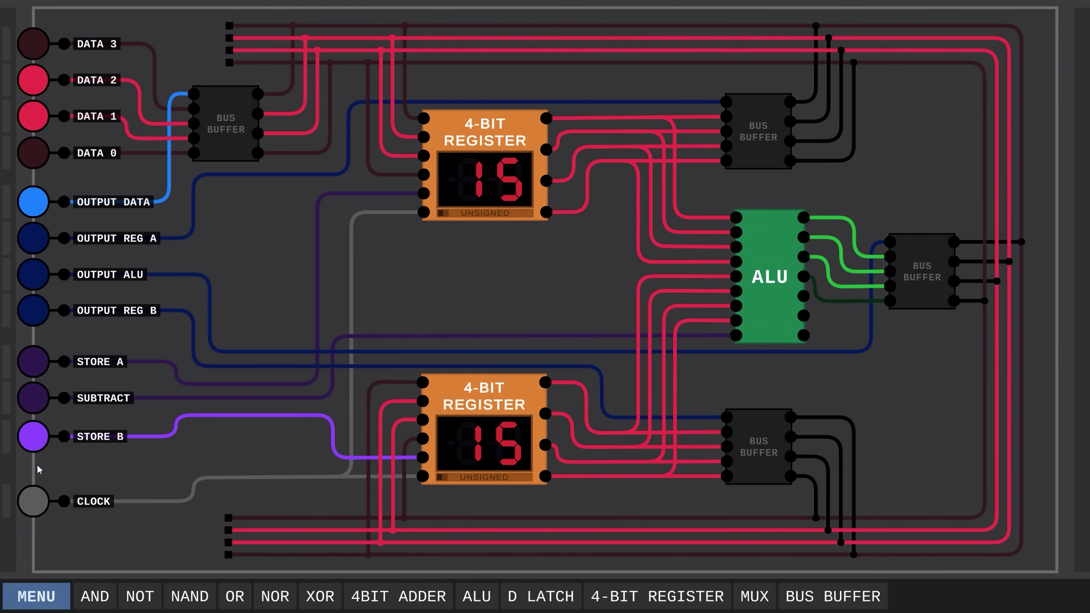
left_click(34, 503)
left_click(34, 504)
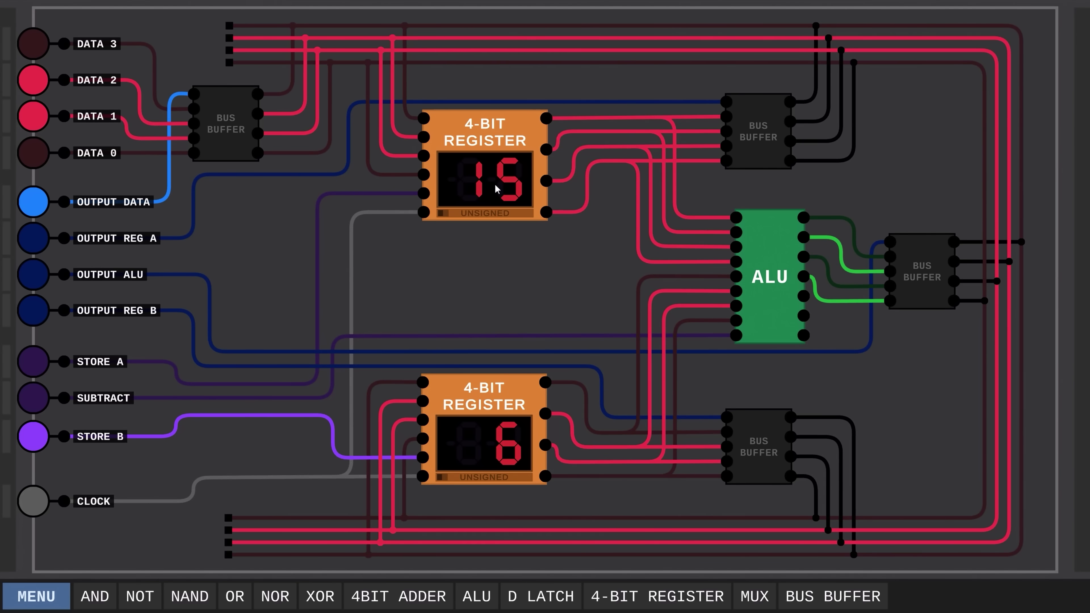
- Store register A minus register B in register A by replacing OUTPUT DATA with OUTPUT ALU, enabling SUBTRACT, replacing STORE B with STORE A, and pulsing CLOCK
left_click(33, 210)
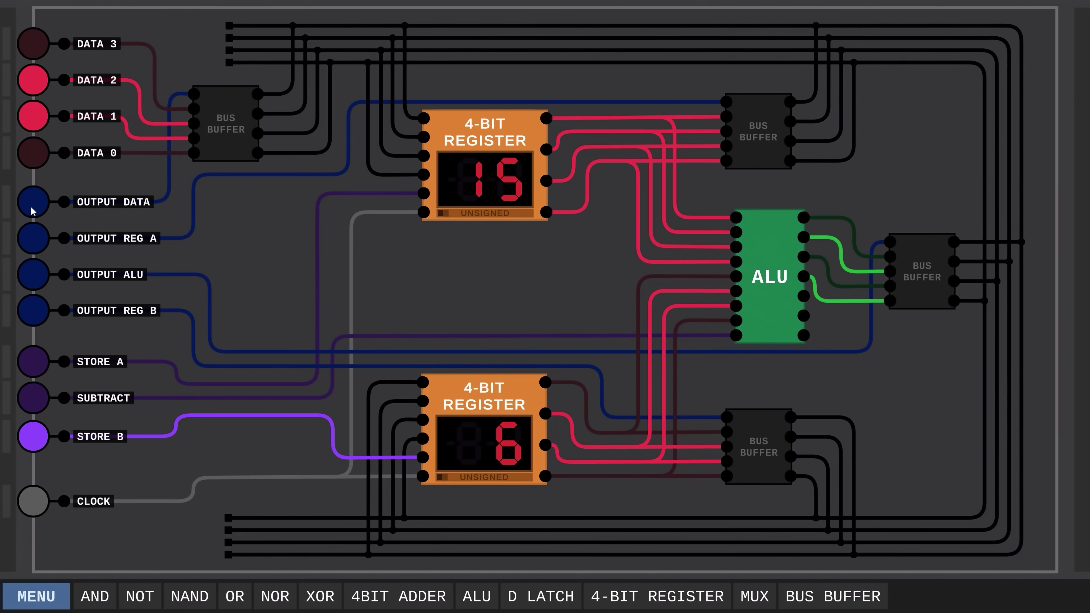
left_click(33, 276)
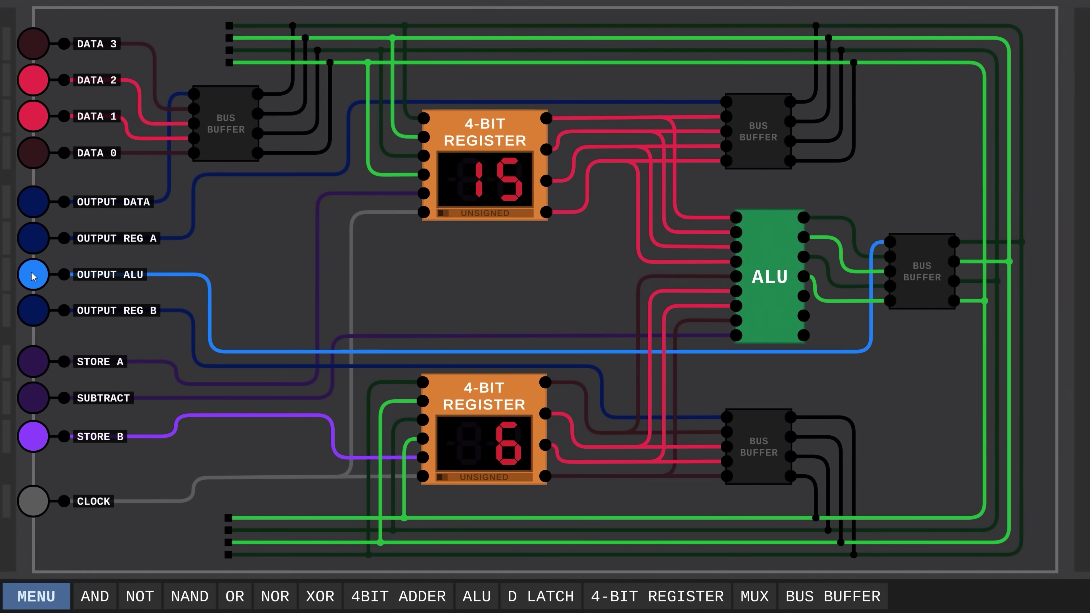
left_click(37, 401)
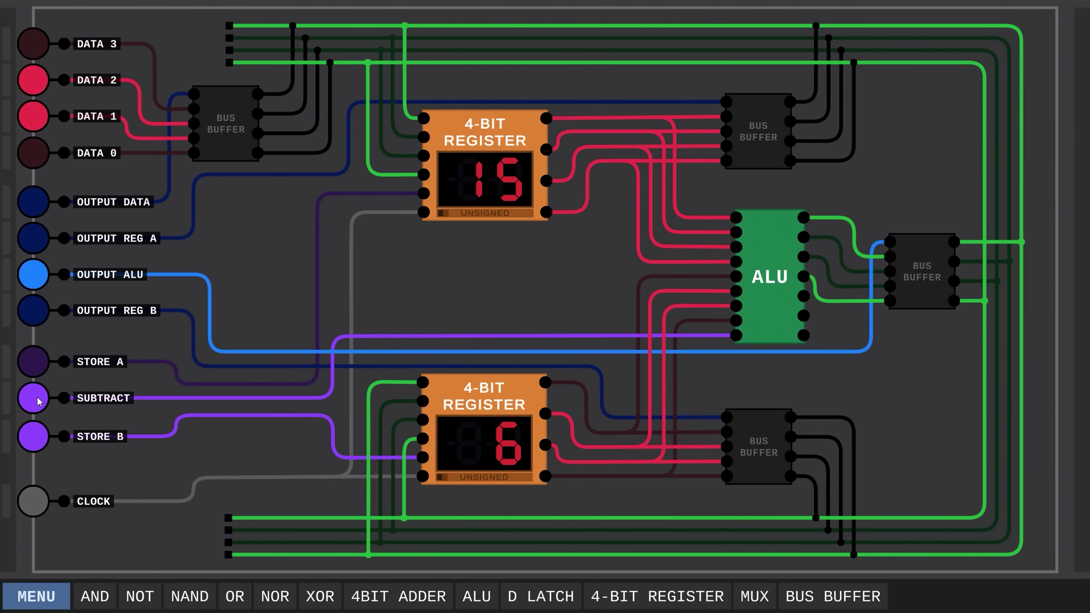
left_click(39, 363)
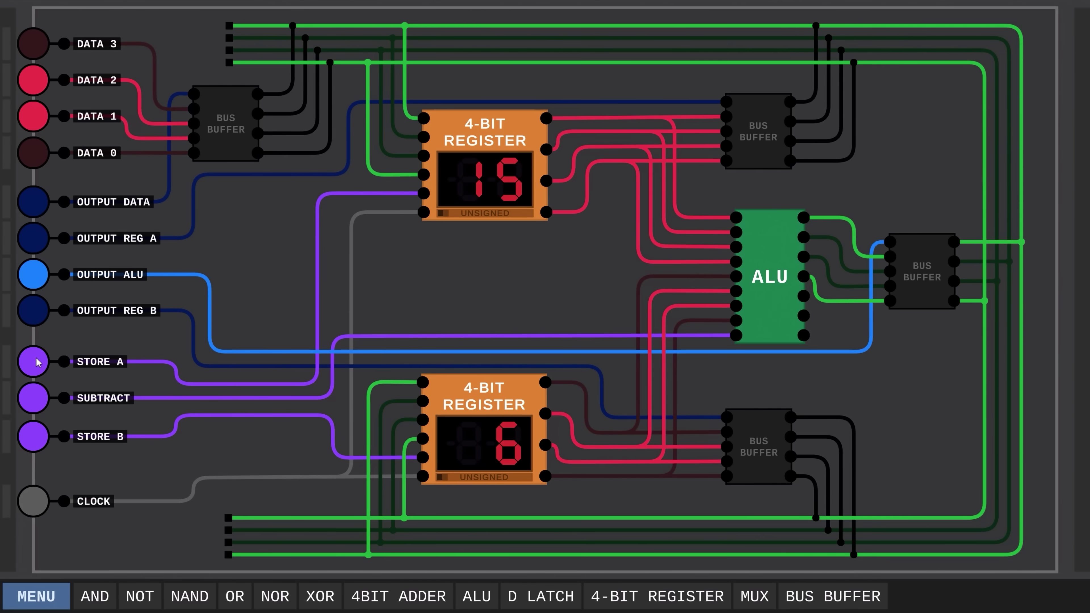
left_click(38, 439)
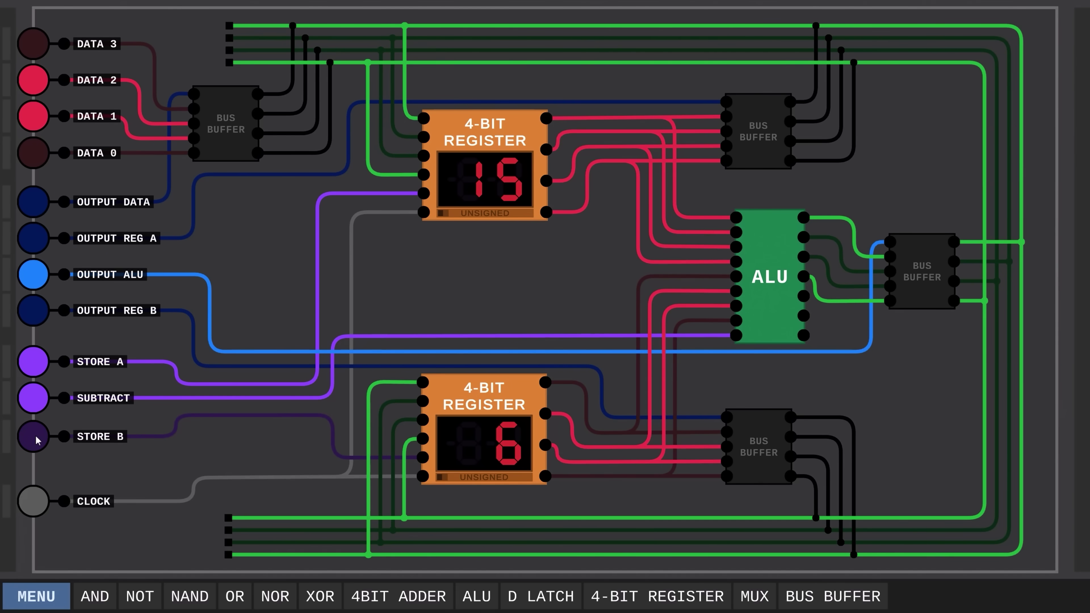
left_click(33, 504)
left_click(33, 505)
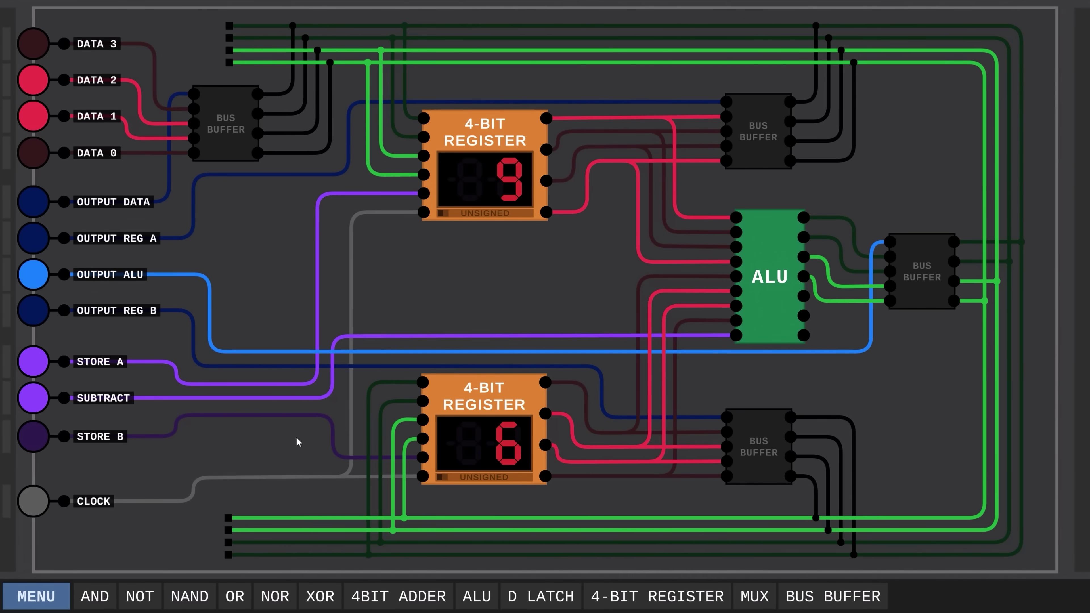